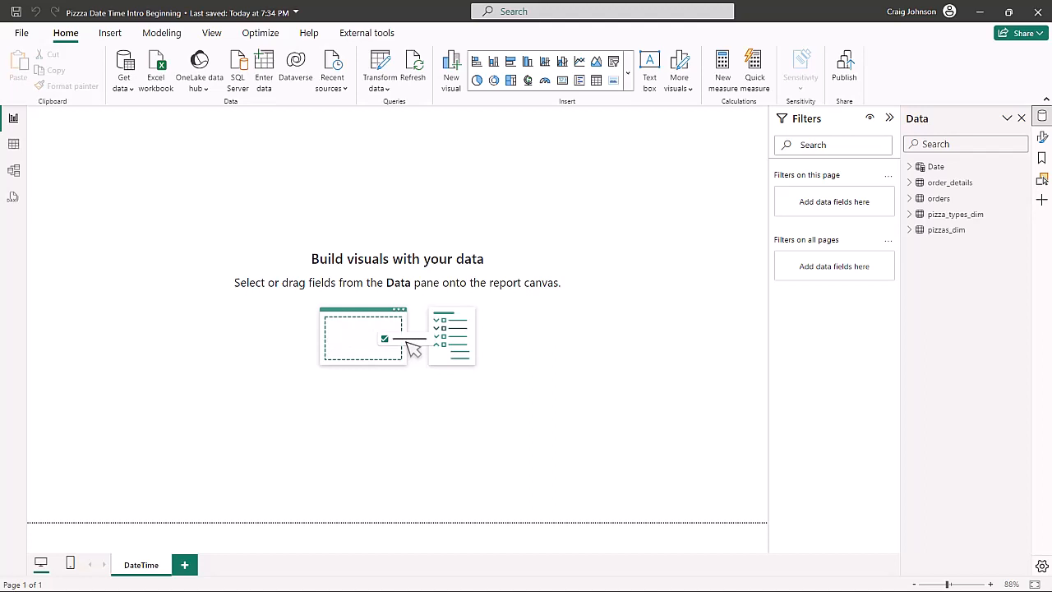
Examine the model's table relationships and the rows of the order_details and orders tables
left_click(14, 174)
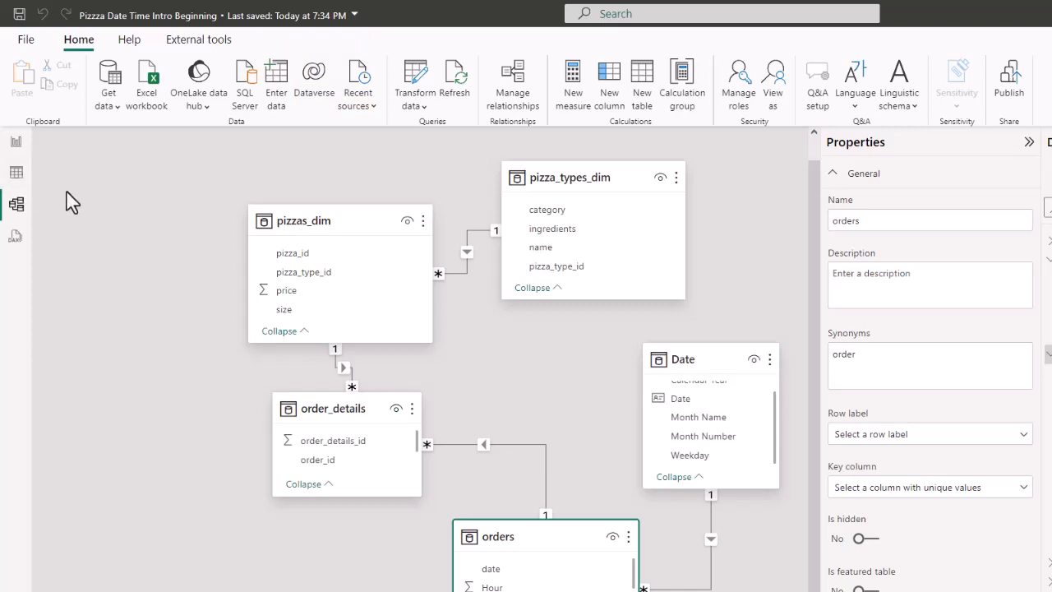
left_click(17, 174)
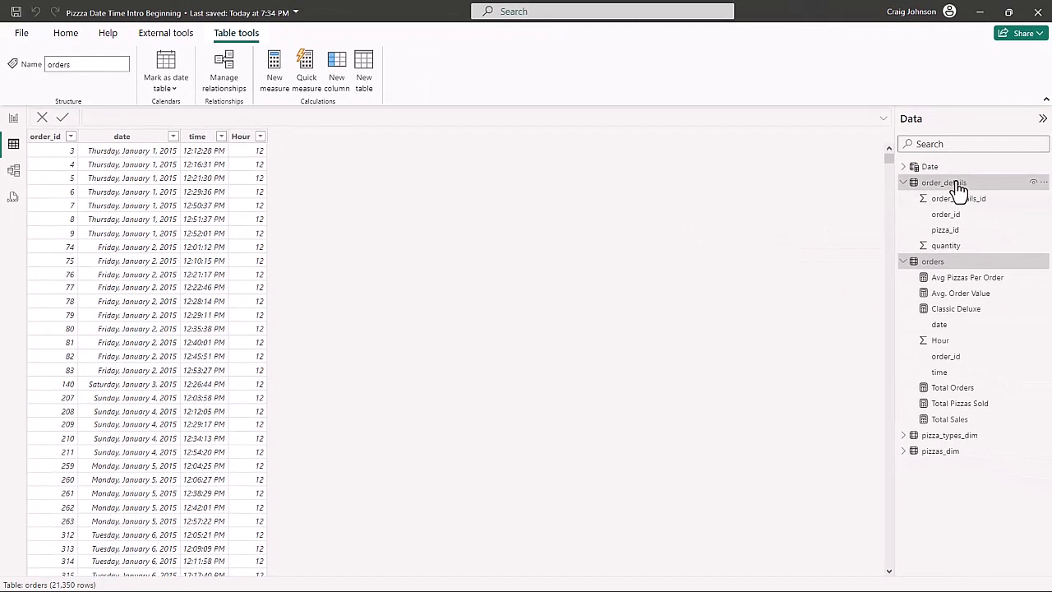
left_click(944, 182)
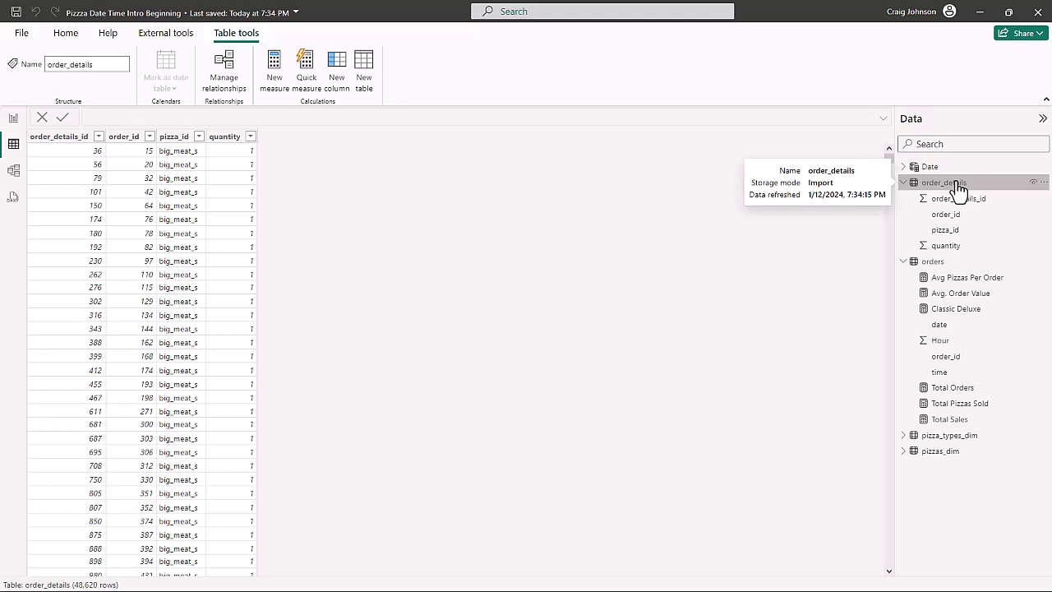
left_click(940, 265)
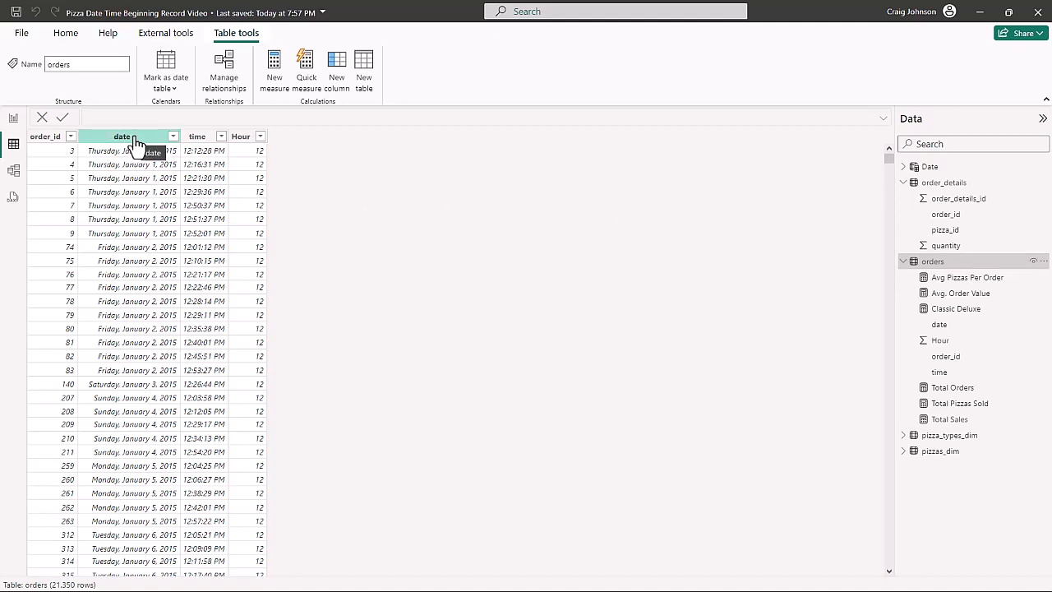
Add a calculated column named Day Example to the orders table and begin its formula with the DAY function
left_click(337, 67)
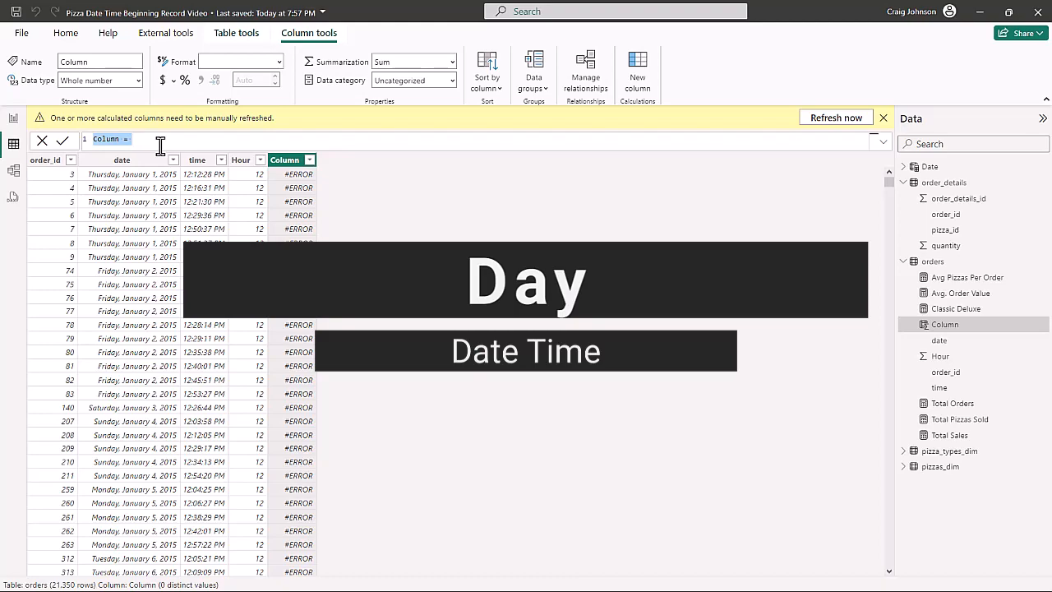
type("Day Example =")
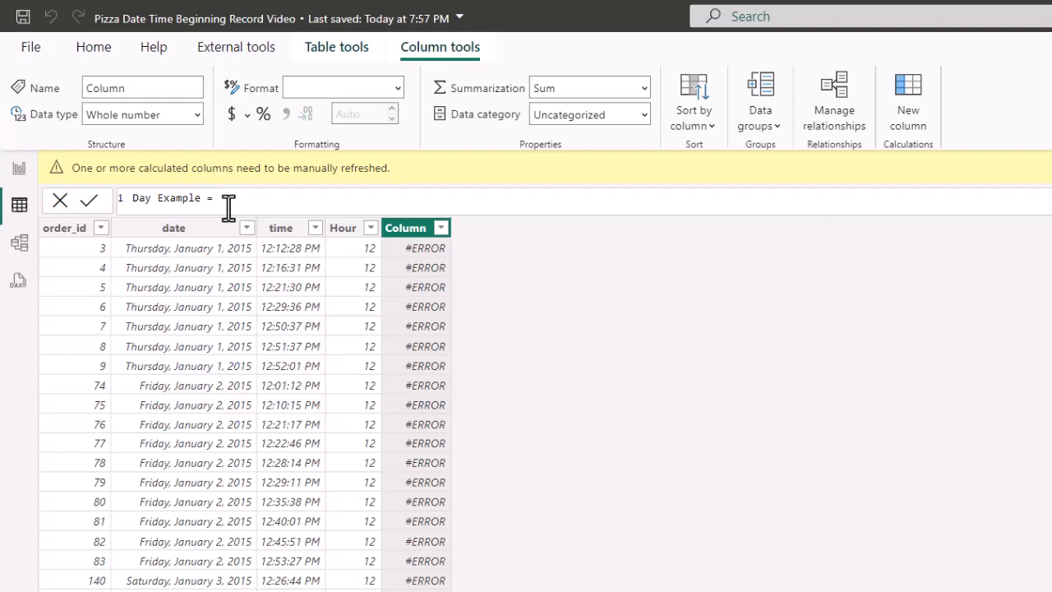
key("shift+Return")
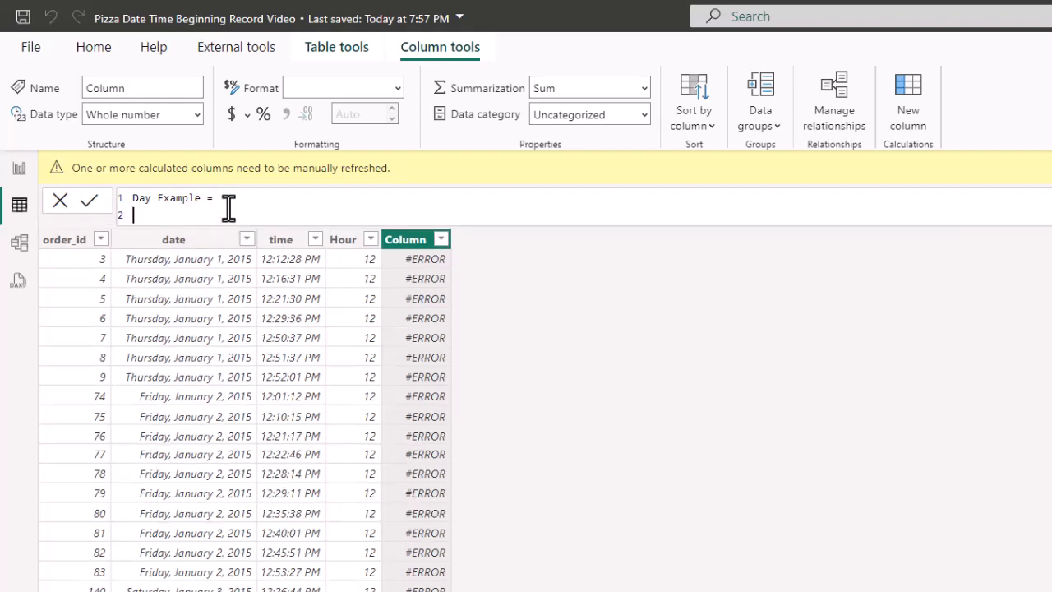
type("day")
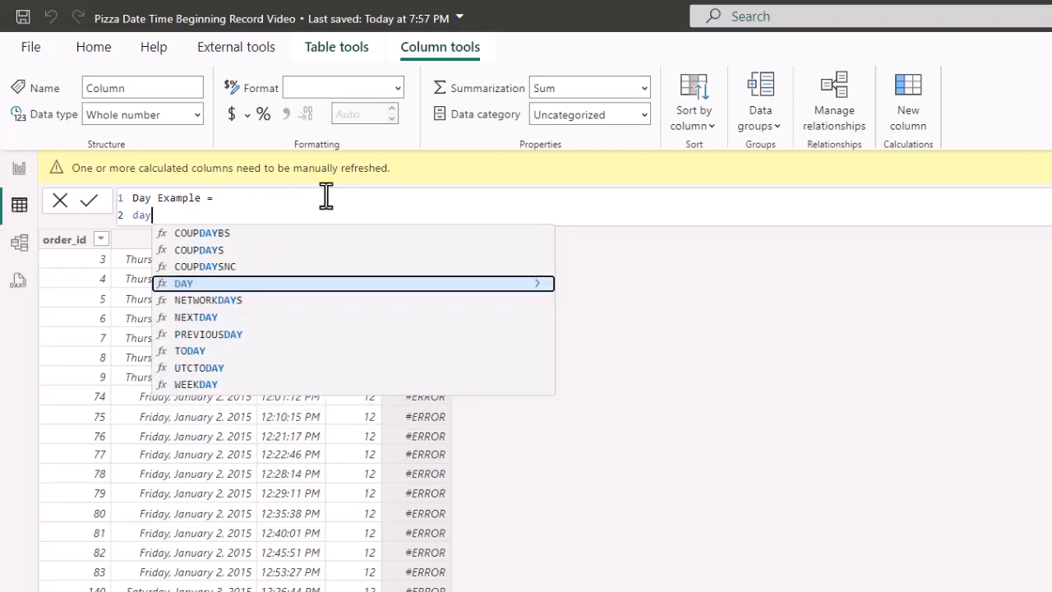
left_click(515, 286)
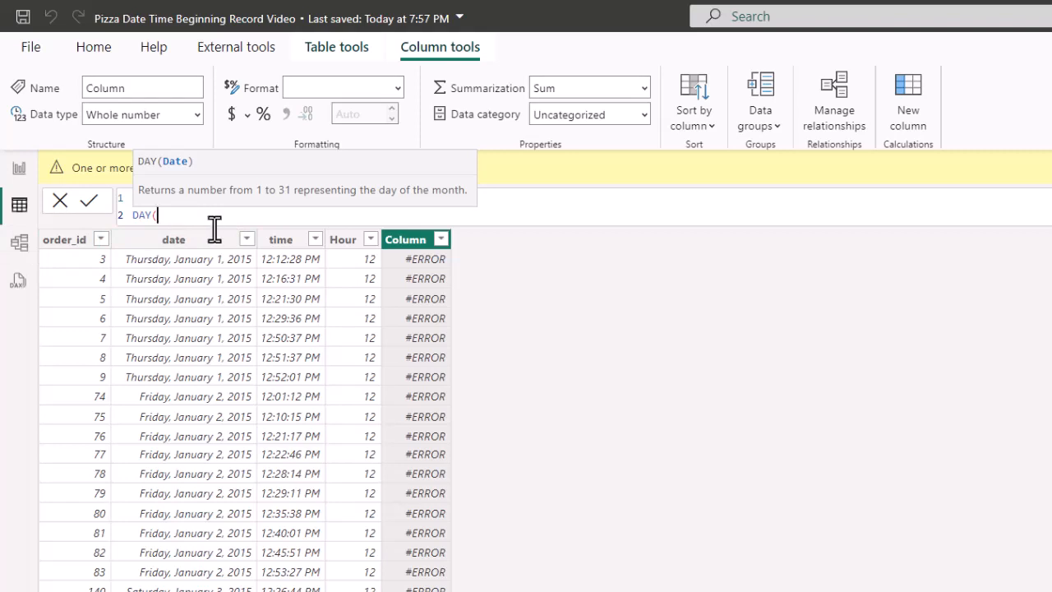
Complete the Day Example formula with orders[date] as the DAY argument and commit it
key("shift+Return")
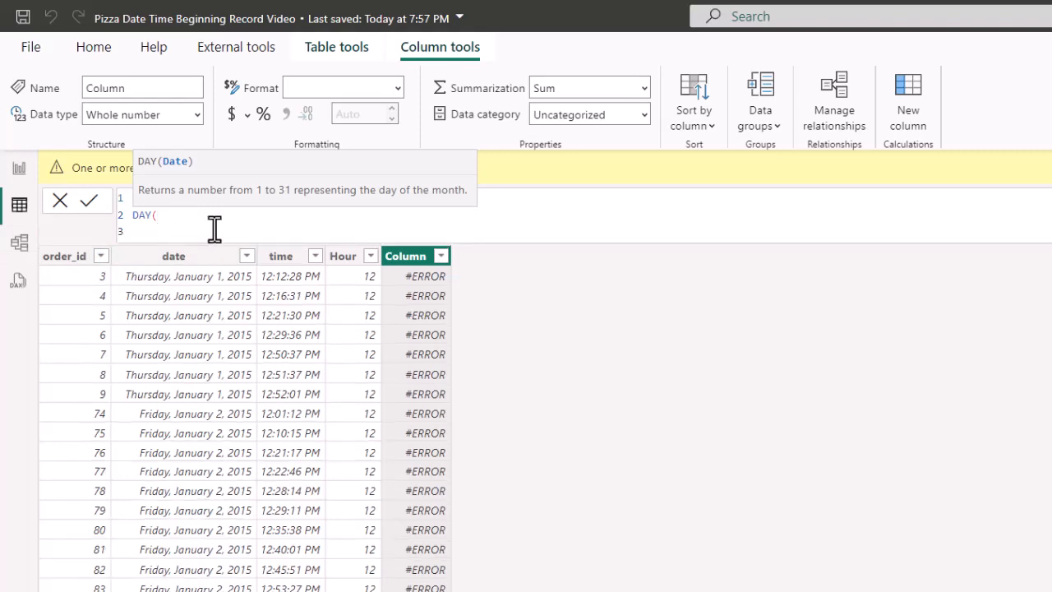
type("or")
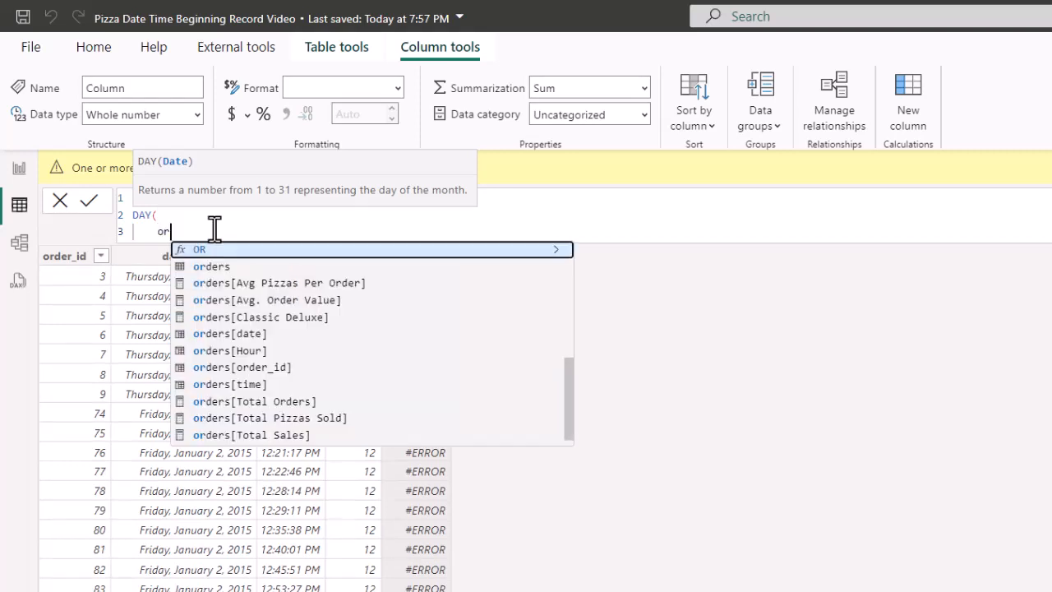
type("d")
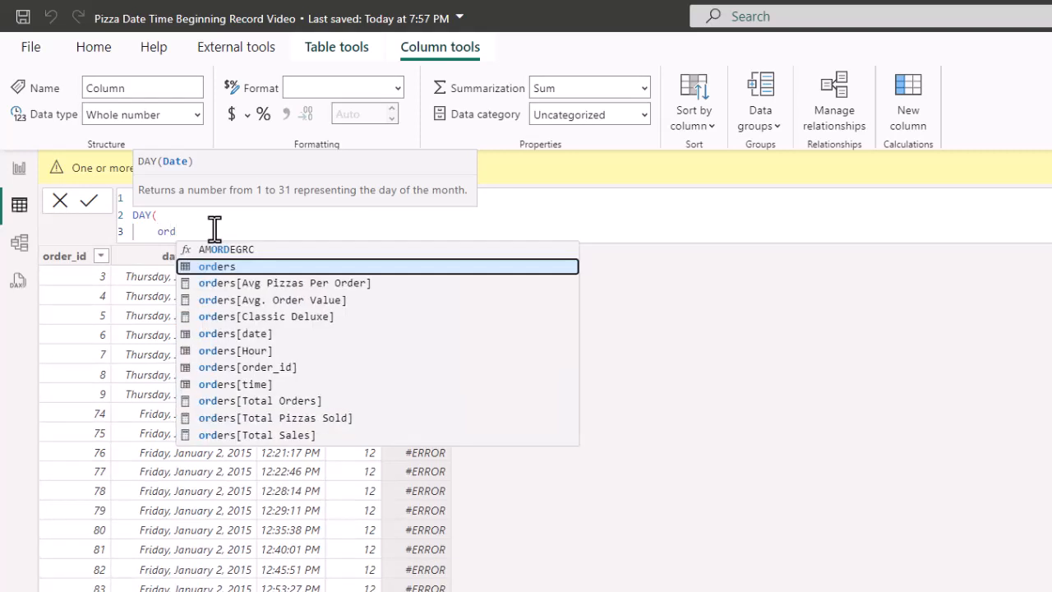
key("Down")
key("Down")
key("Down")
key("Down")
key("Tab")
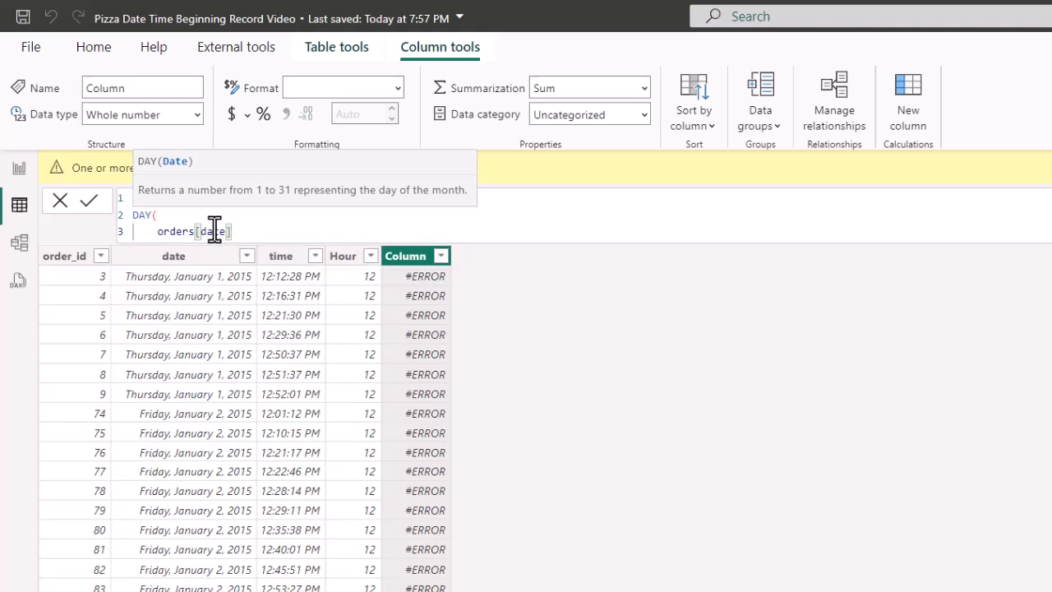
key("shift+Return")
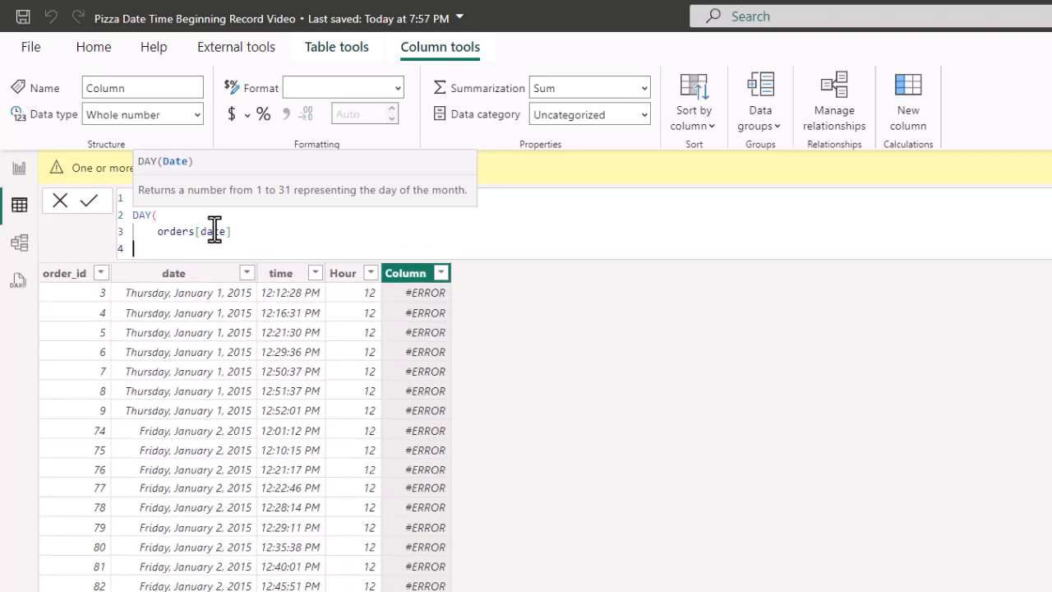
type(")")
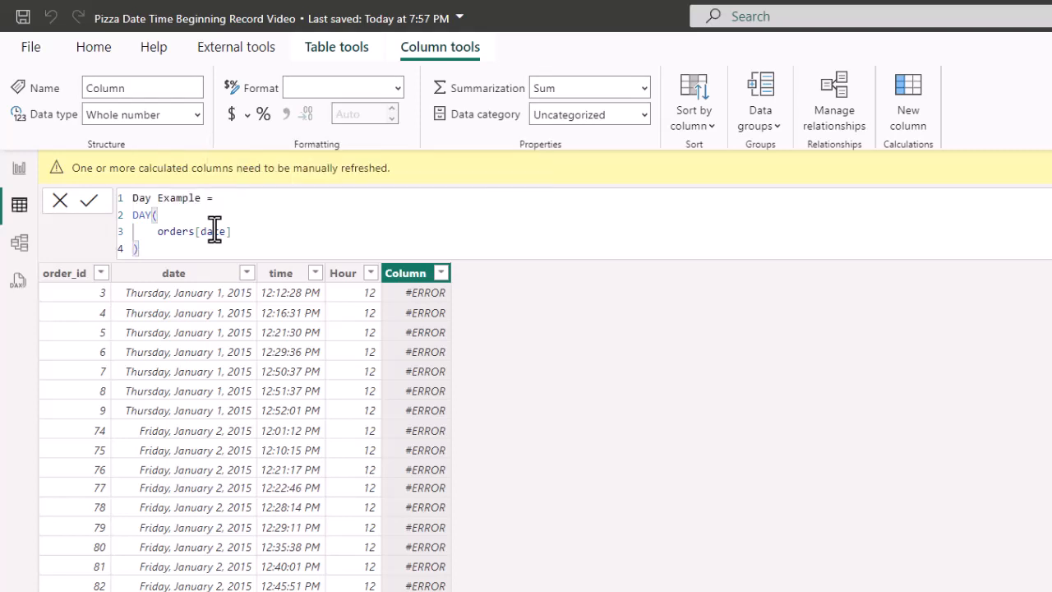
key("Return")
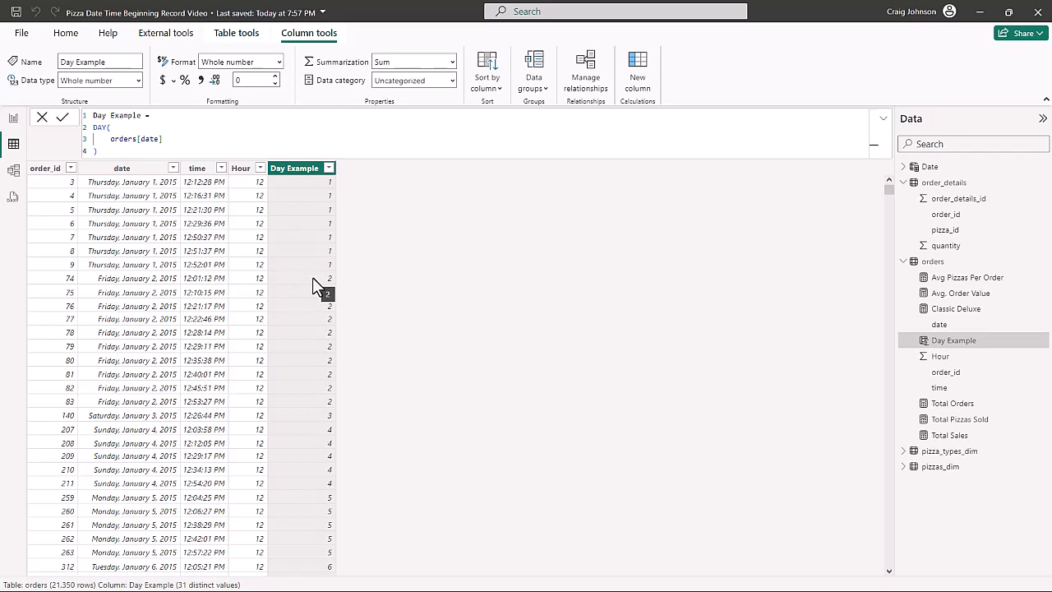
Review the distinct values of the Day Example column without applying a filter
left_click(330, 169)
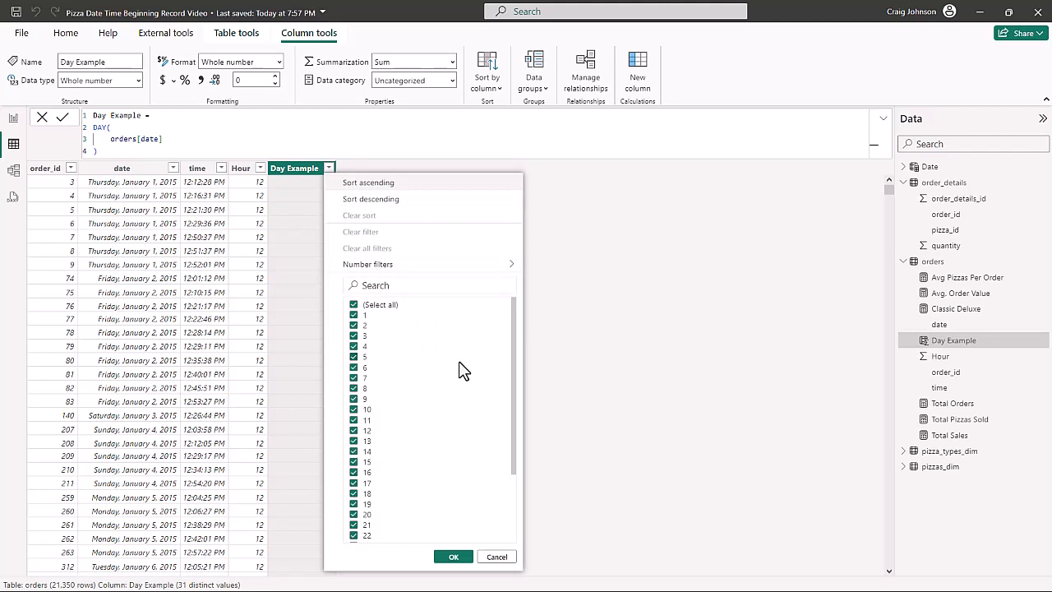
scroll(458, 361, "down", 3)
scroll(459, 361, "up", 3)
scroll(461, 360, "down", 3)
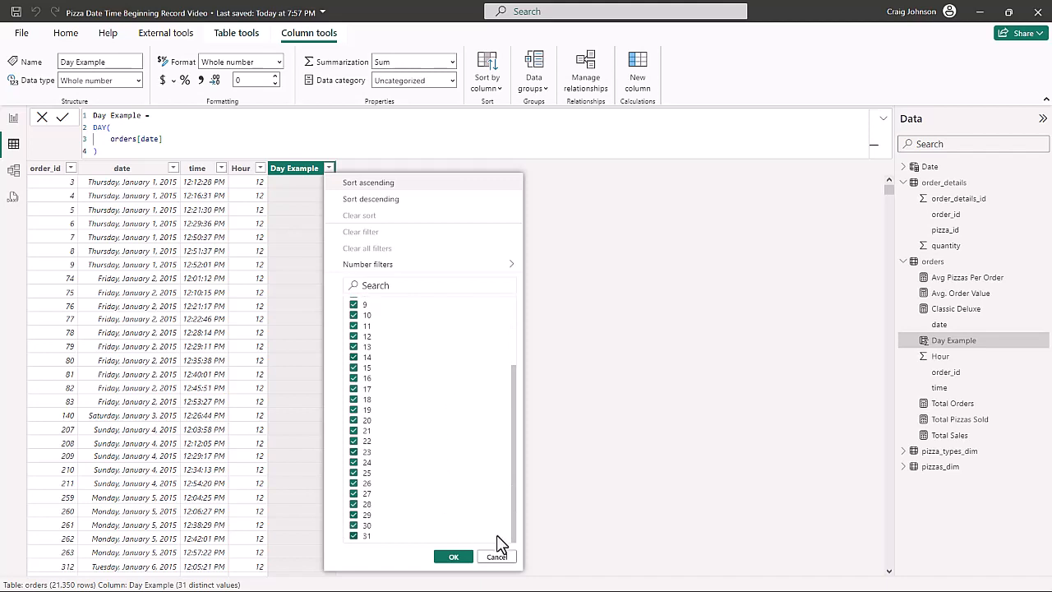
left_click(497, 556)
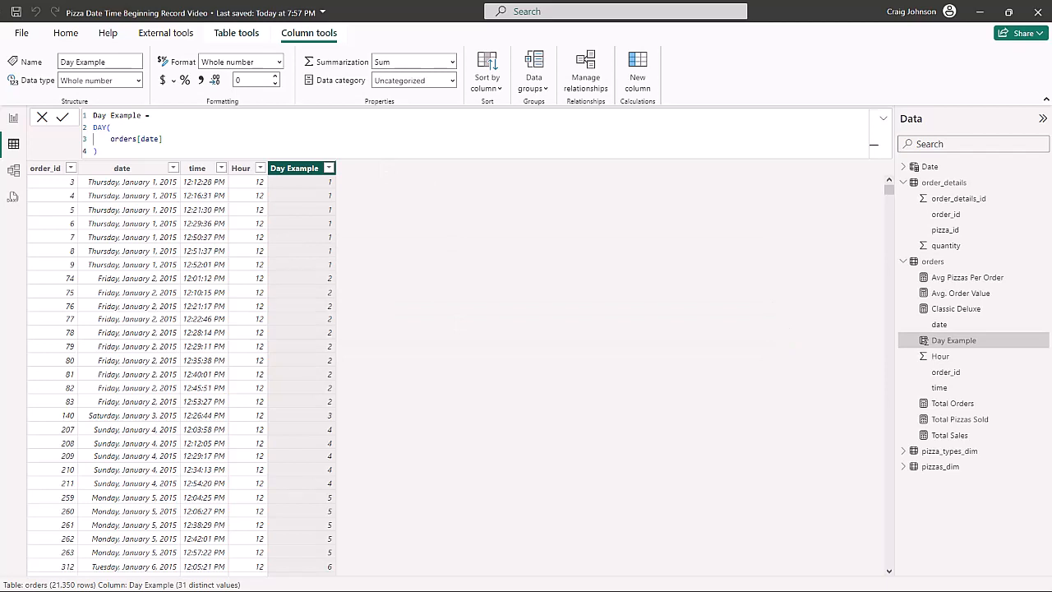
Add a calculated column named Month Example to the orders table and begin its formula with the MONTH function
left_click(384, 172)
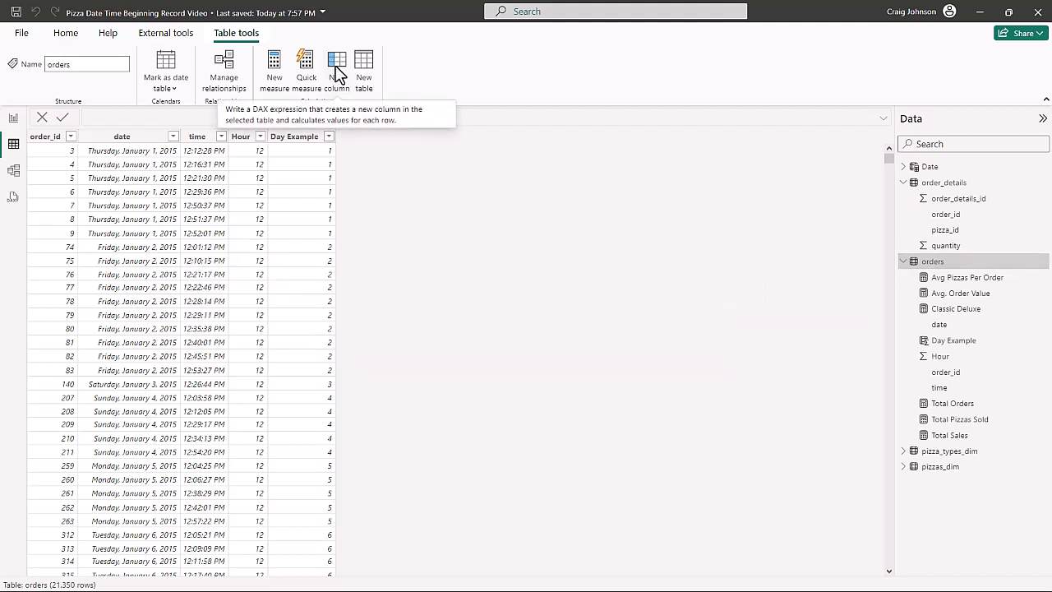
left_click(336, 70)
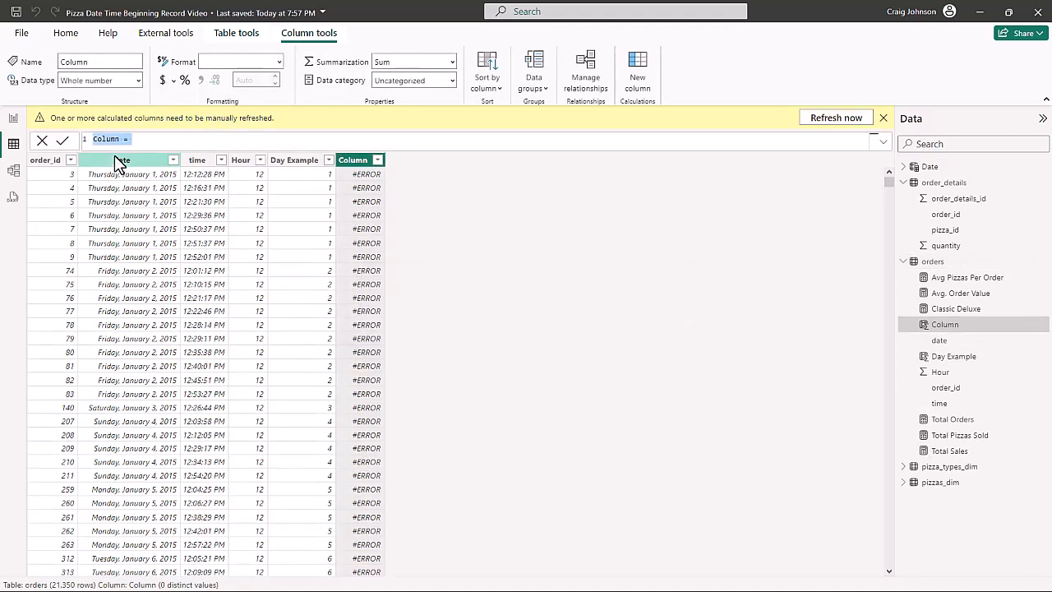
type("Month Example")
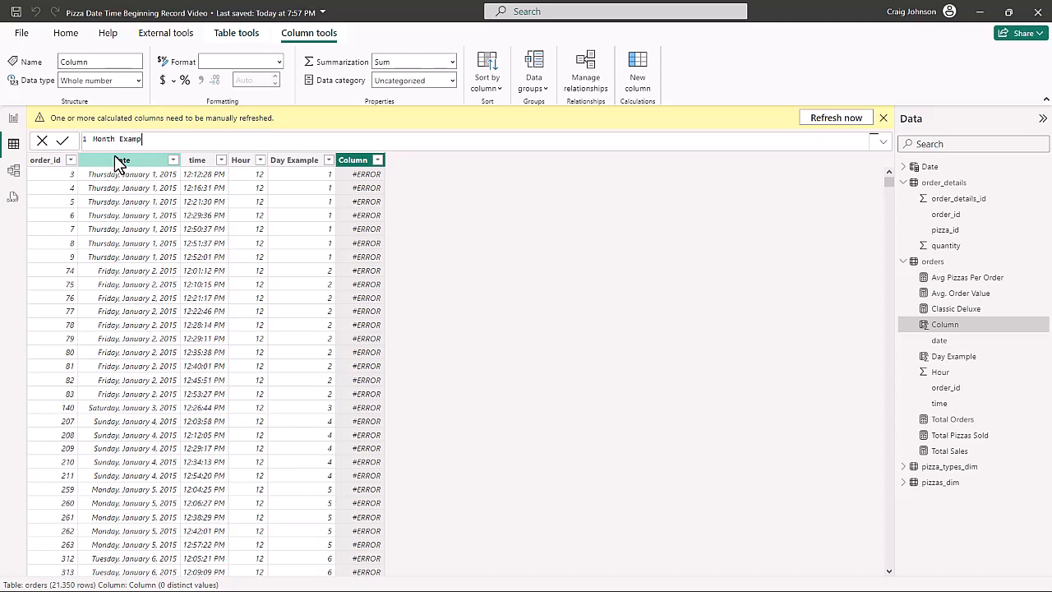
type(" =")
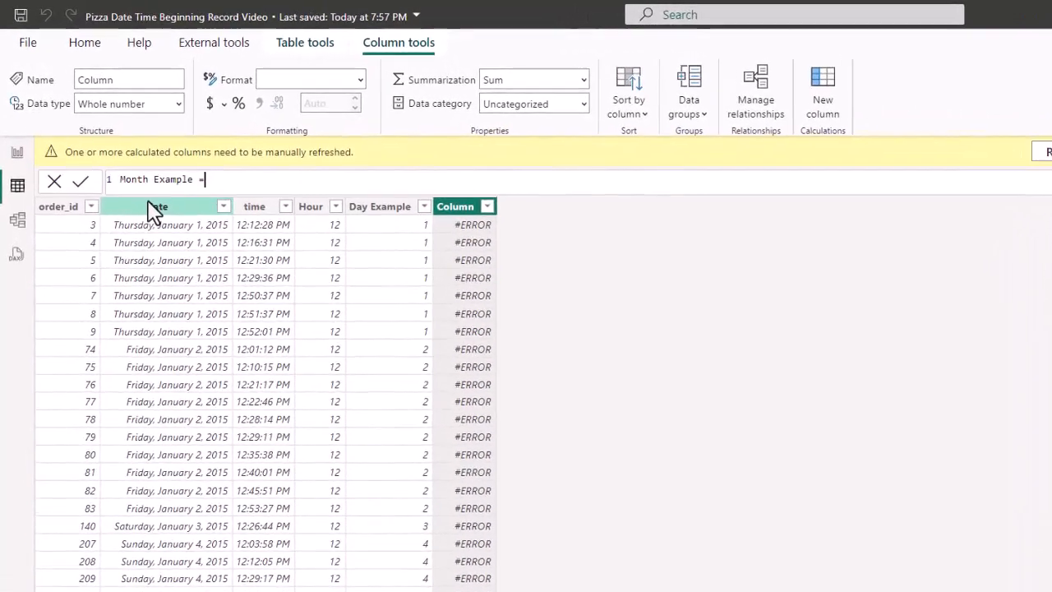
key("shift+Return")
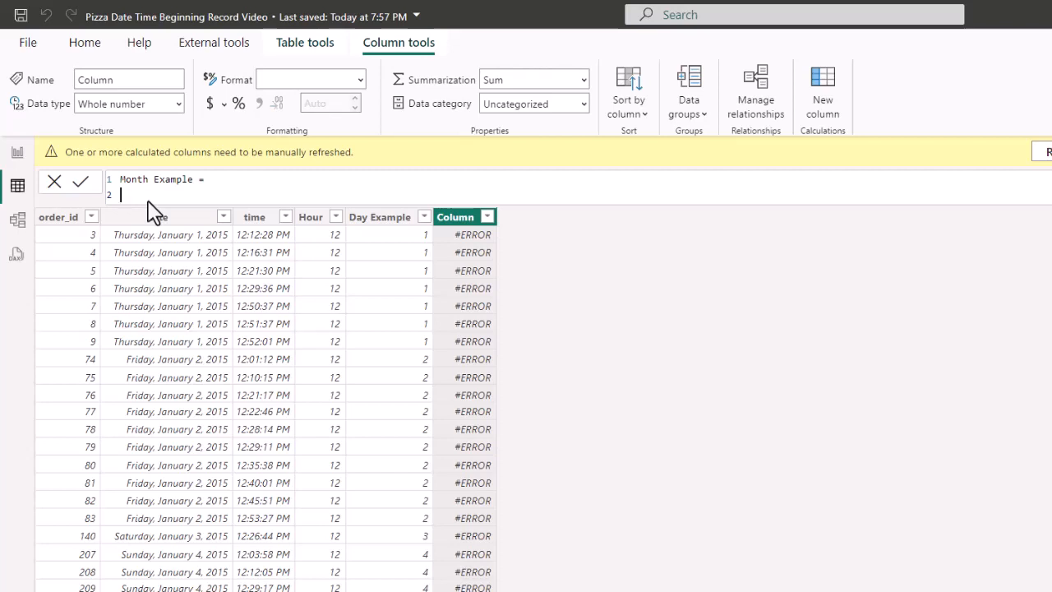
type("mon")
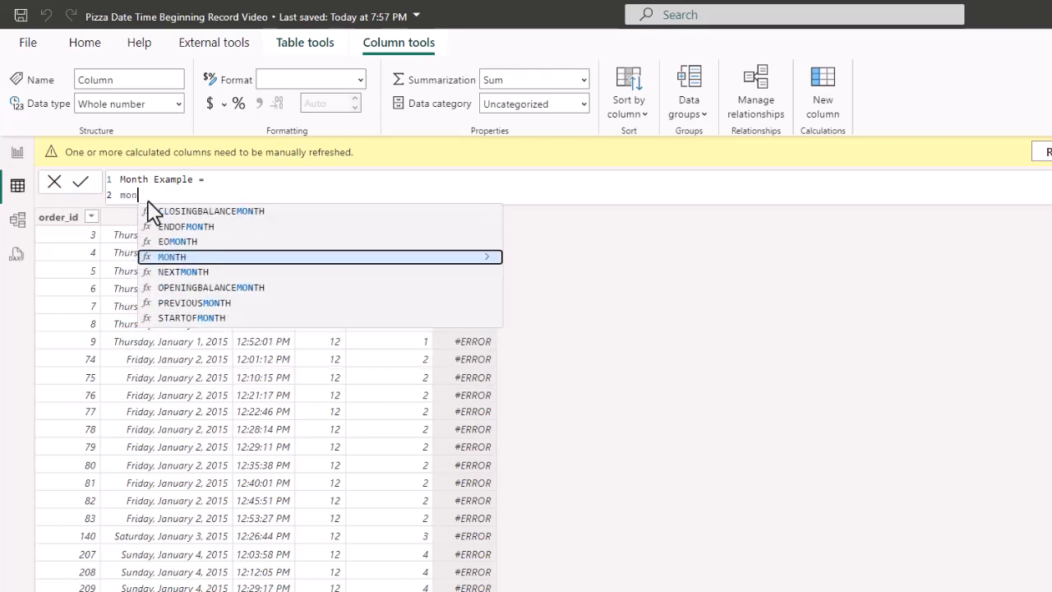
key("Tab")
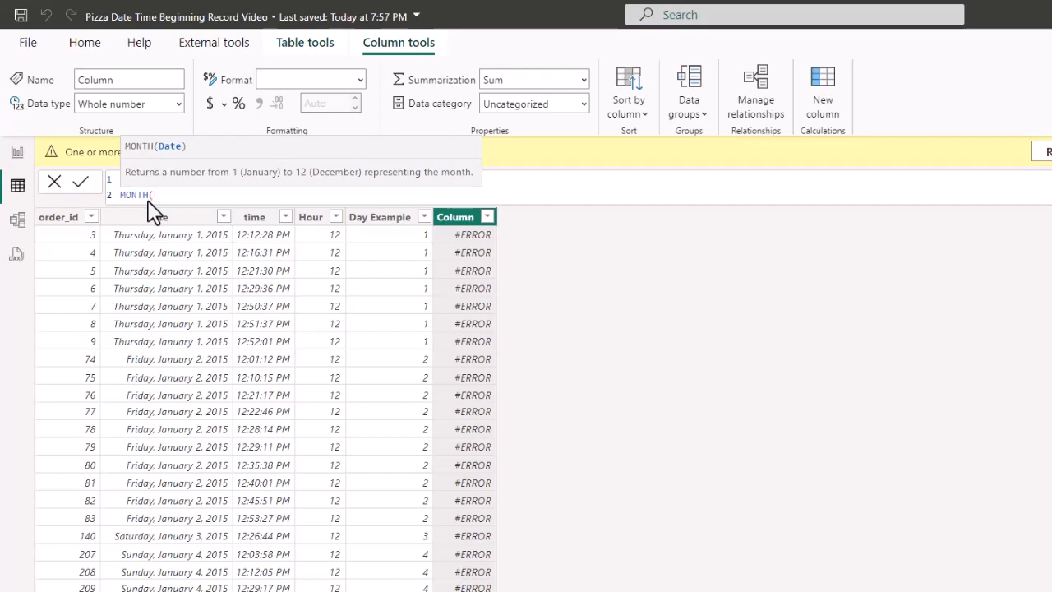
Complete the Month Example formula with orders[date] as the MONTH argument and commit it
key("shift+Return")
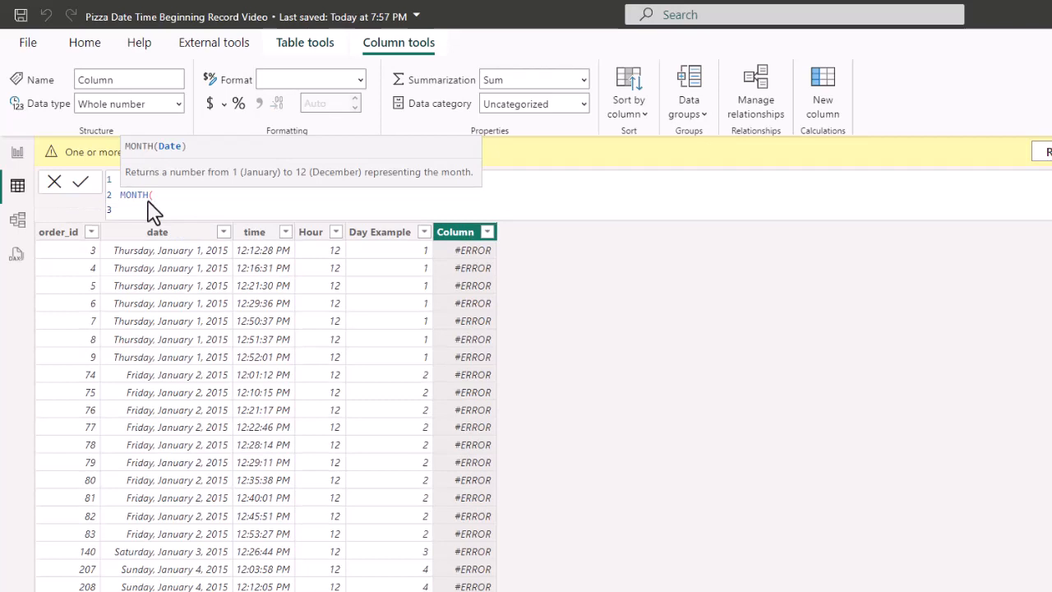
type("order")
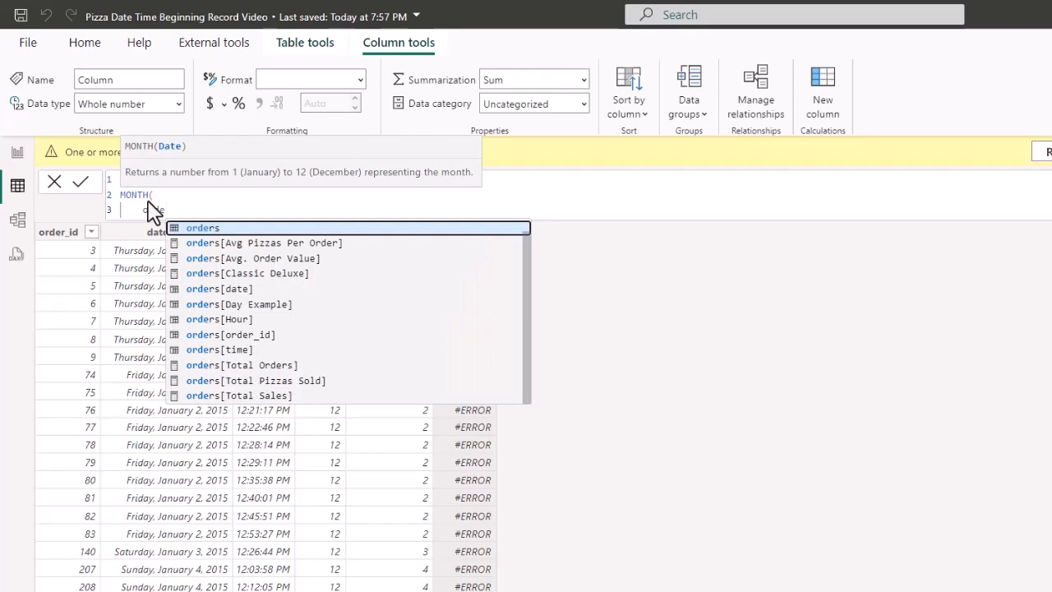
key("Down")
key("Down")
key("Down")
key("Down")
key("Tab")
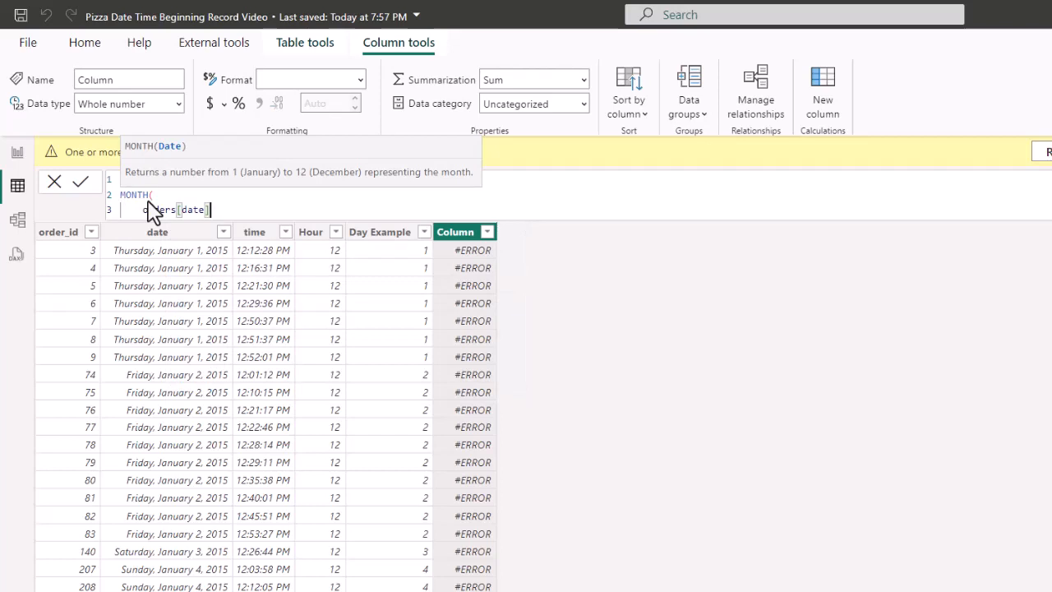
key("shift+Return")
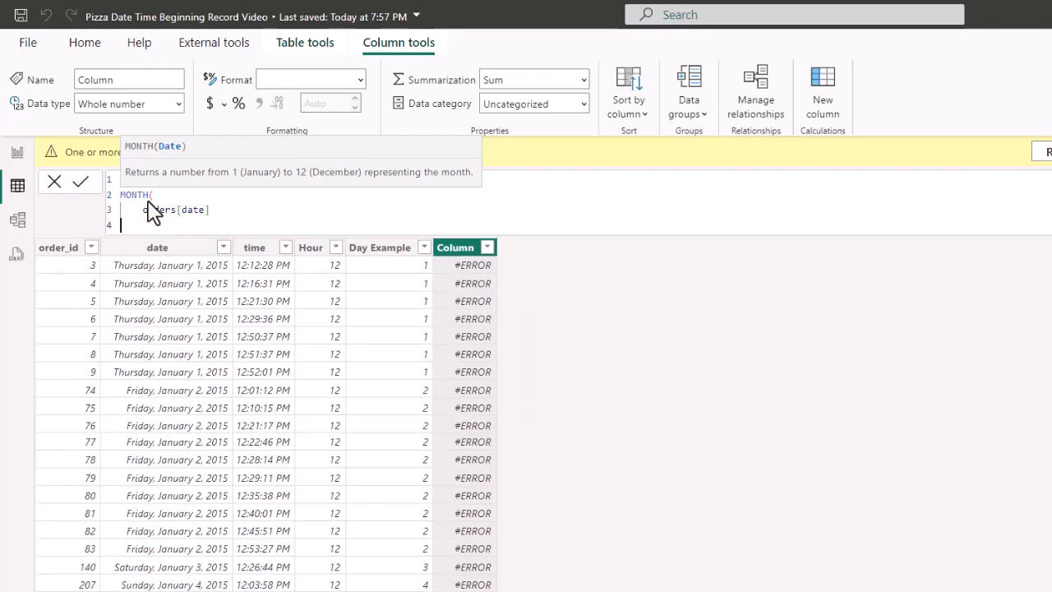
type(")")
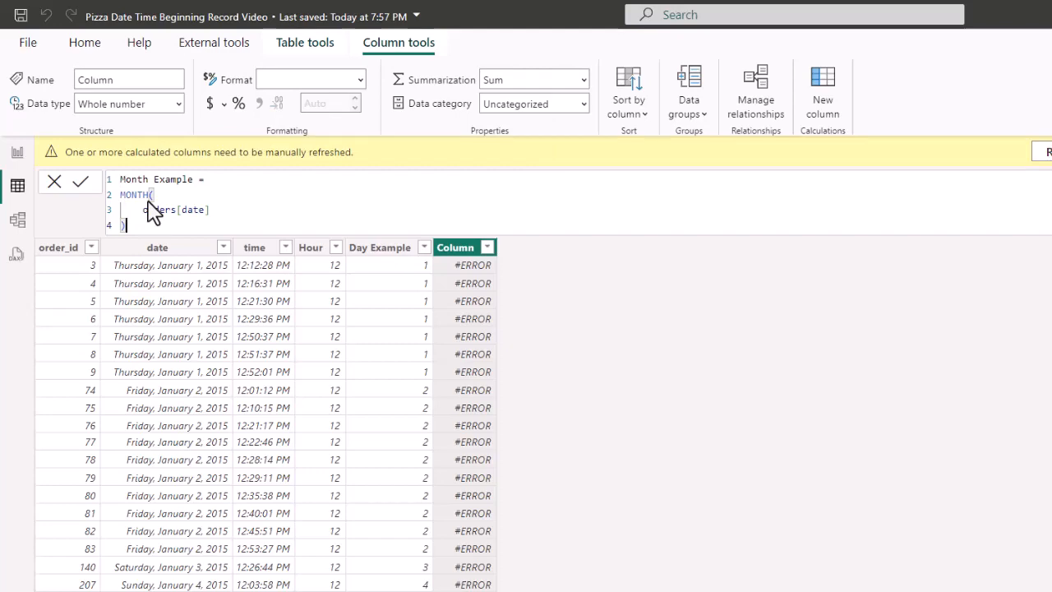
key("Return")
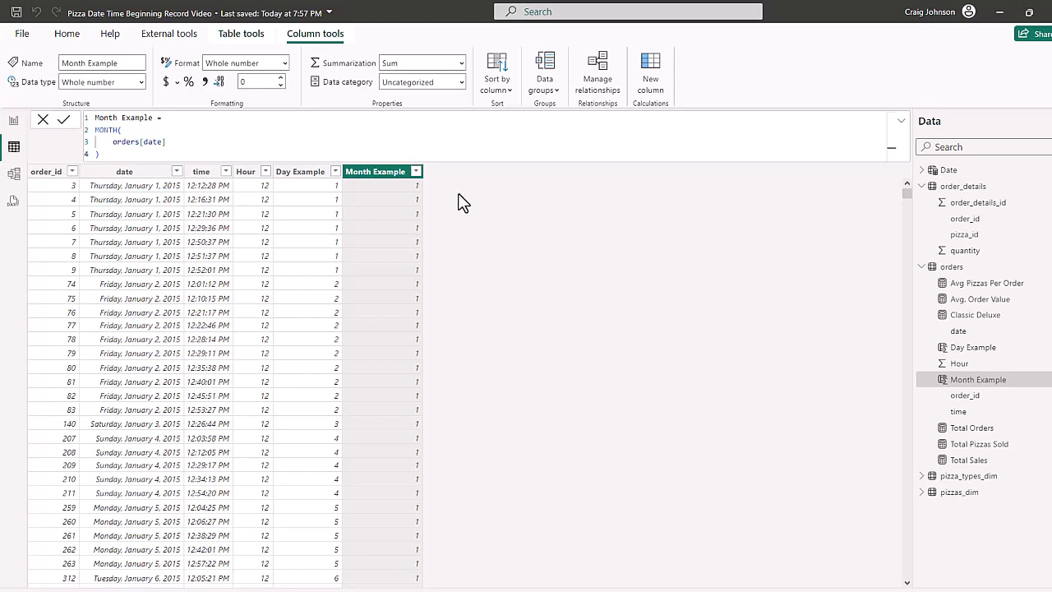
Review the distinct values of the Month Example column without filtering, and reselect the orders table
left_click(417, 171)
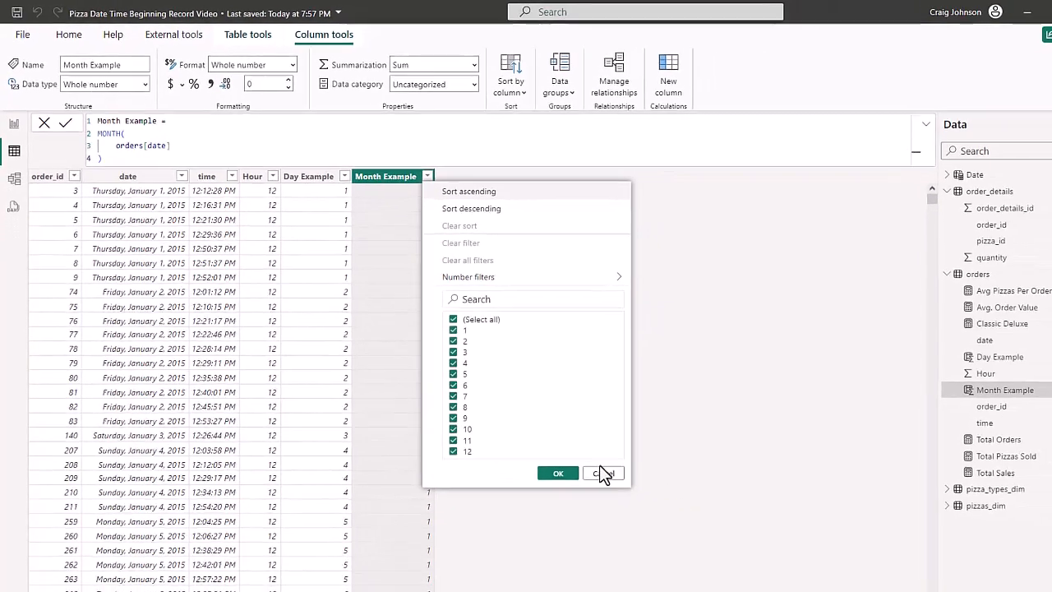
left_click(543, 454)
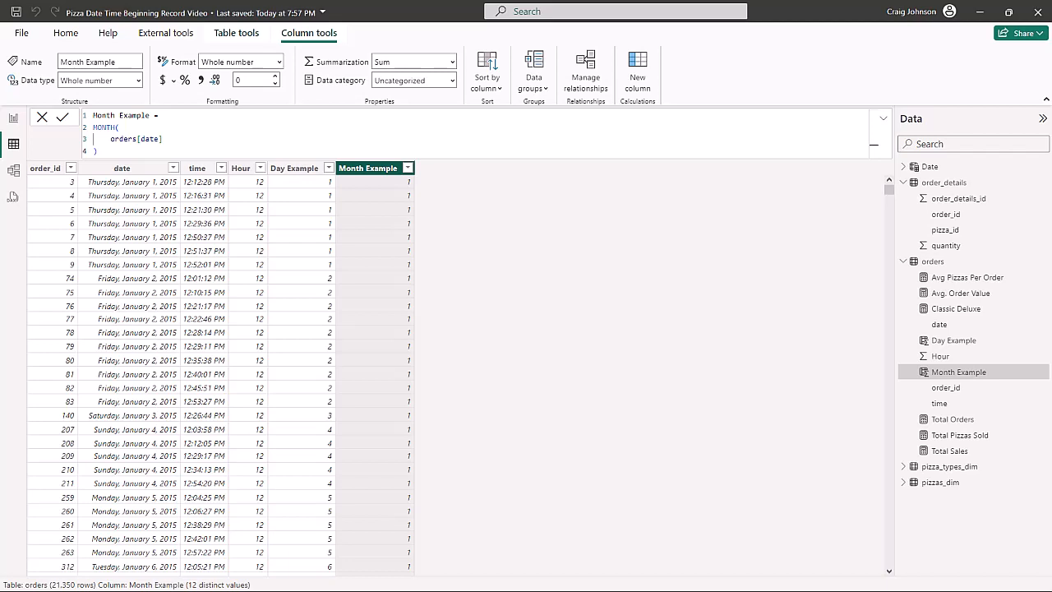
left_click(933, 261)
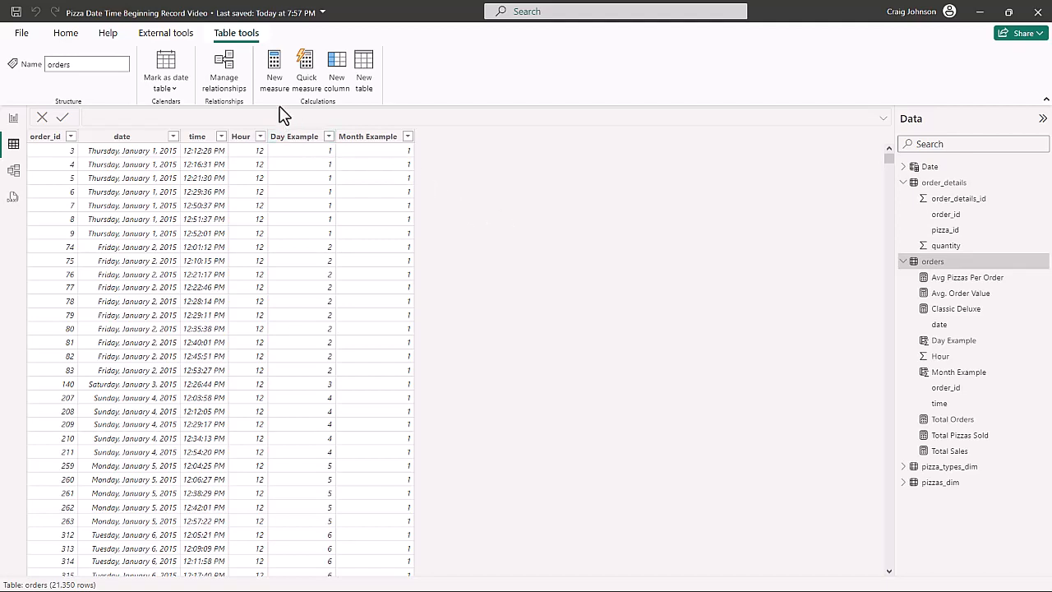
Add a calculated column named Quarter Example to the orders table and begin its formula with the QUARTER function
left_click(340, 73)
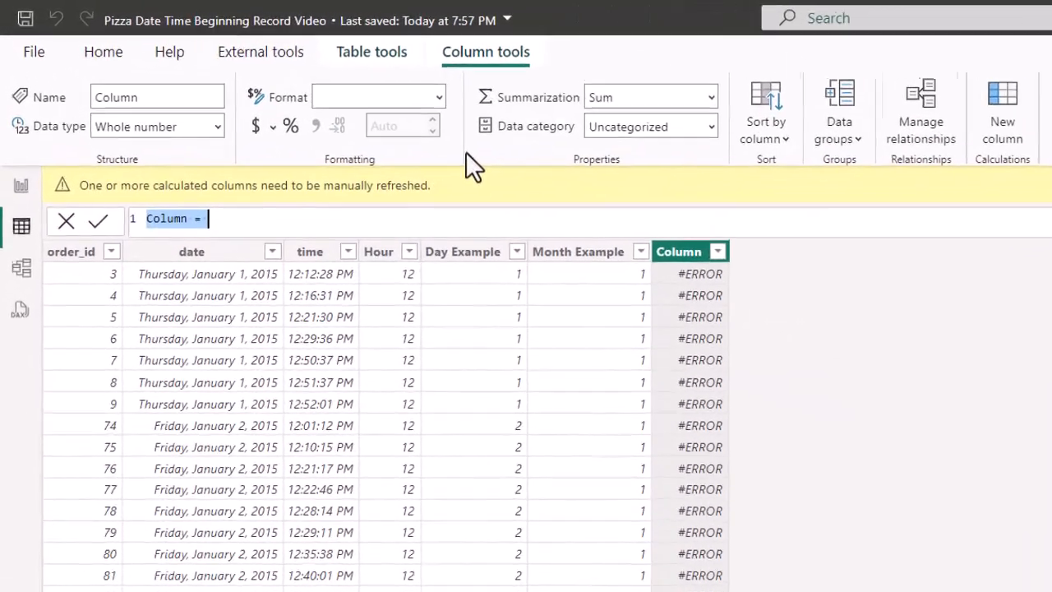
type("Q")
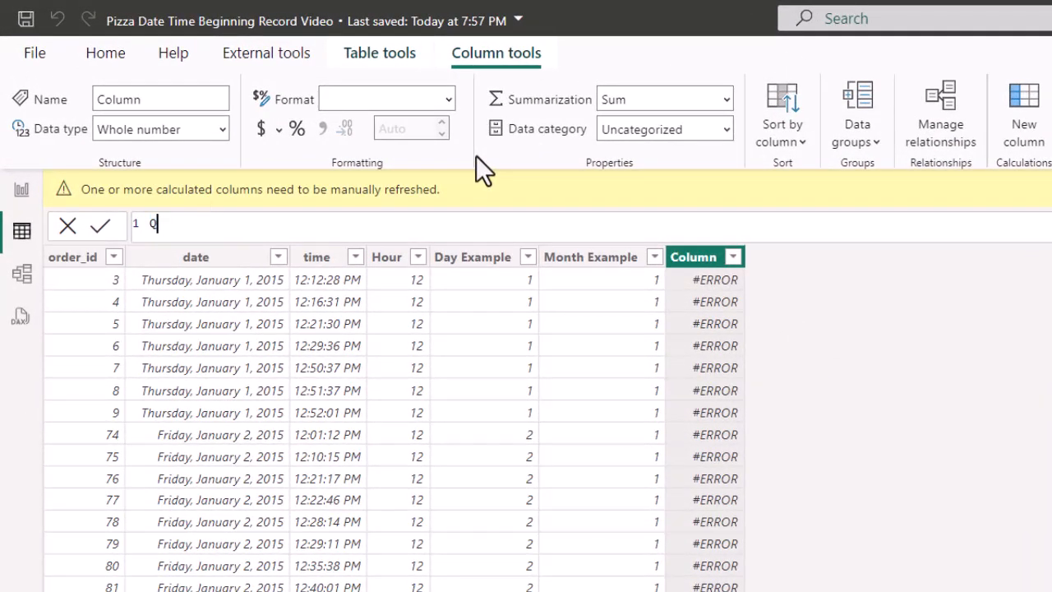
type("uarter Example =")
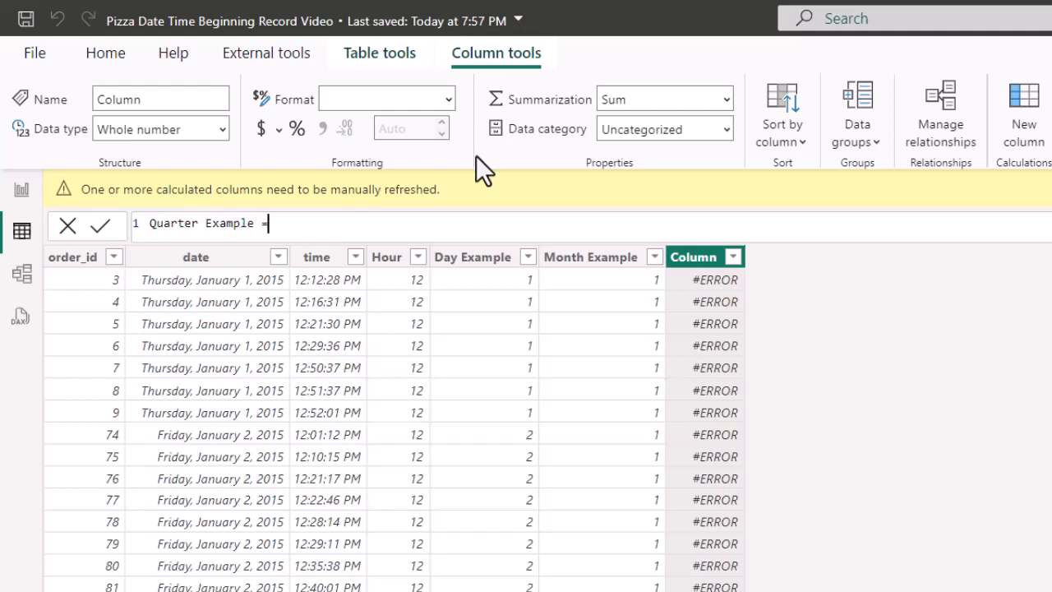
key("shift+Return")
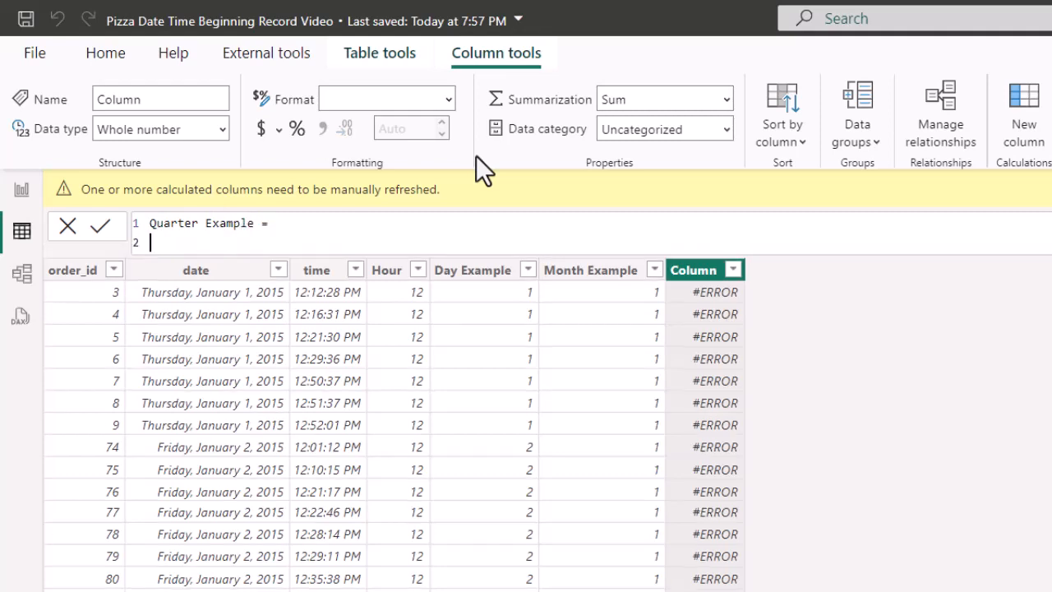
type("quar")
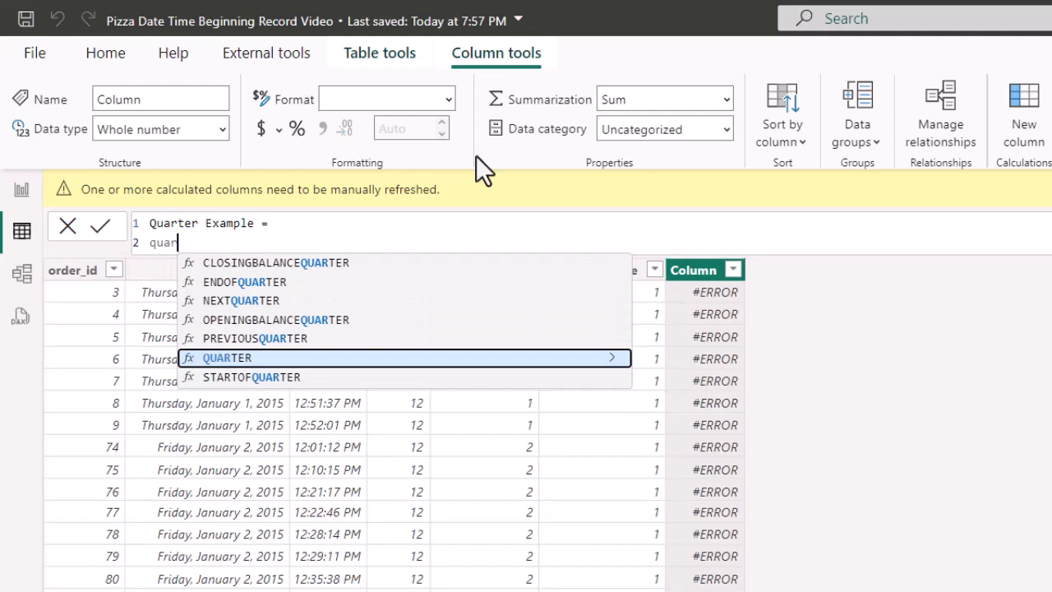
key("Tab")
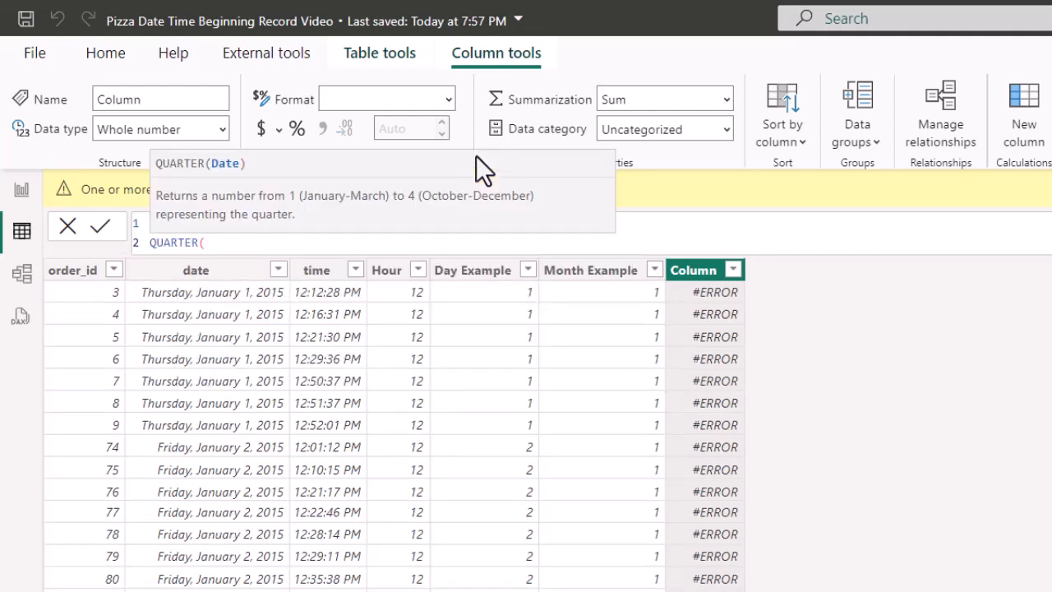
key("shift+Return")
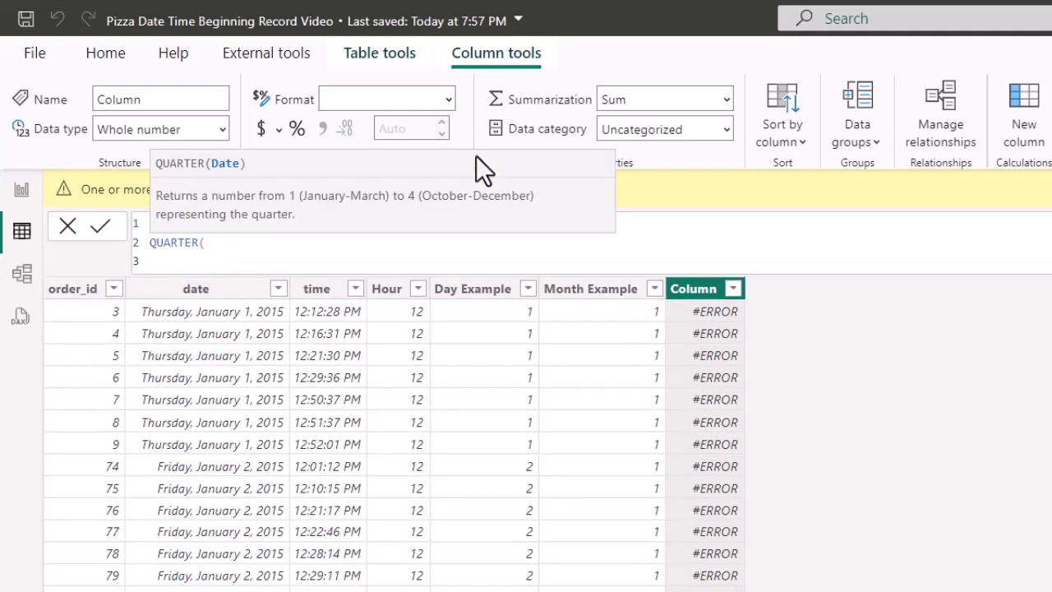
Complete the Quarter Example formula with orders[date] as the QUARTER argument and commit it
type("order")
key("BackSpace")
key("Down")
key("Down")
key("Down")
key("Down")
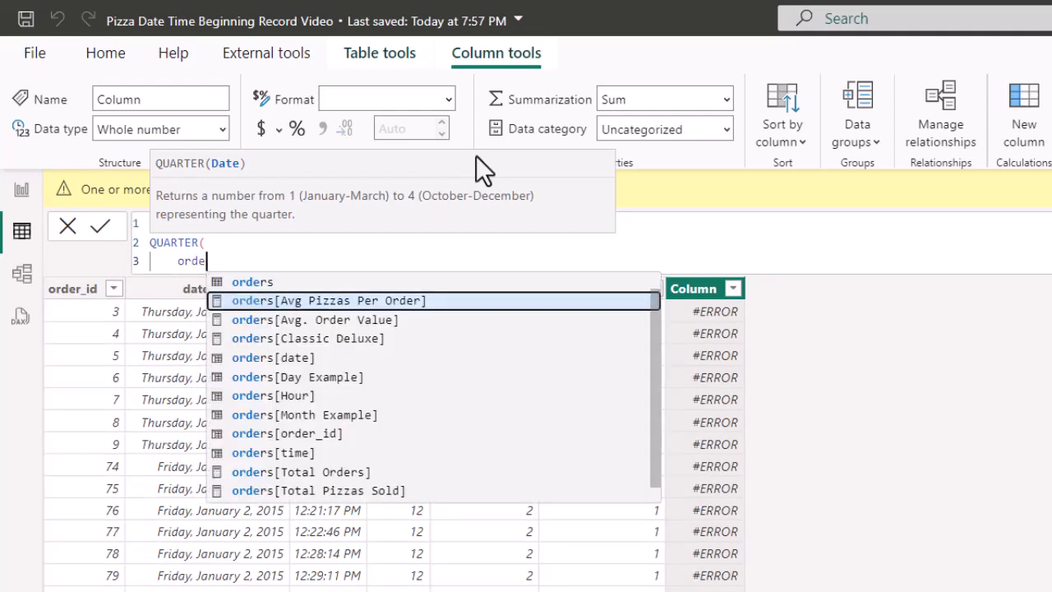
key("Tab")
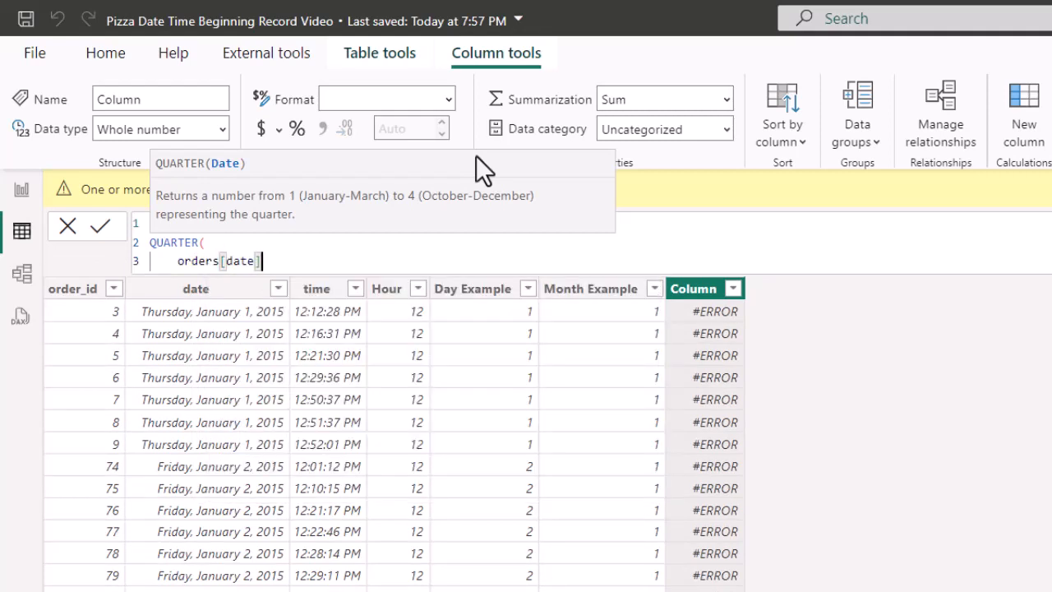
key("shift+Return")
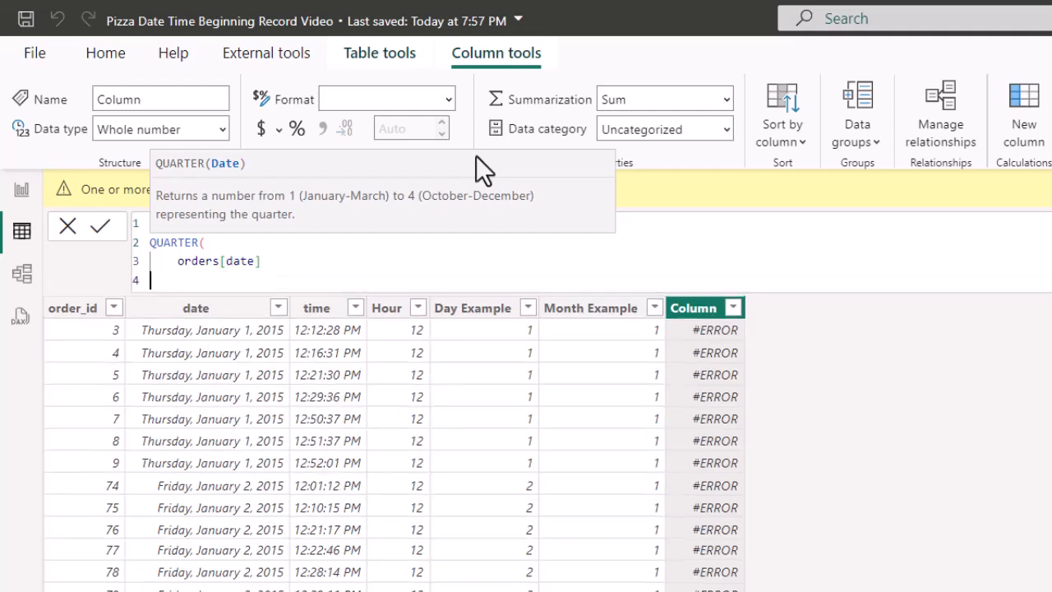
type(")")
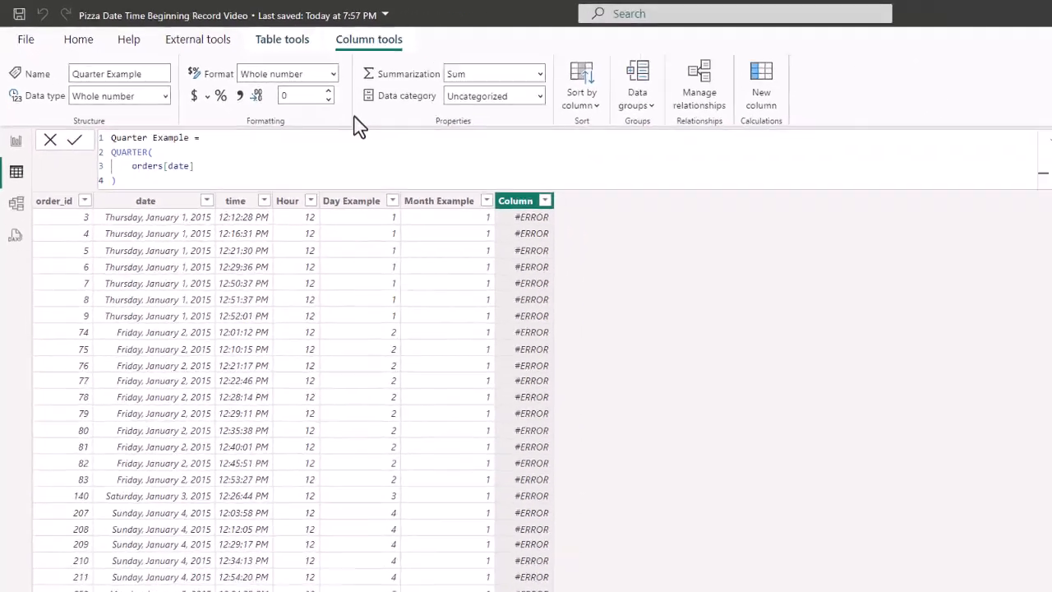
key("Return")
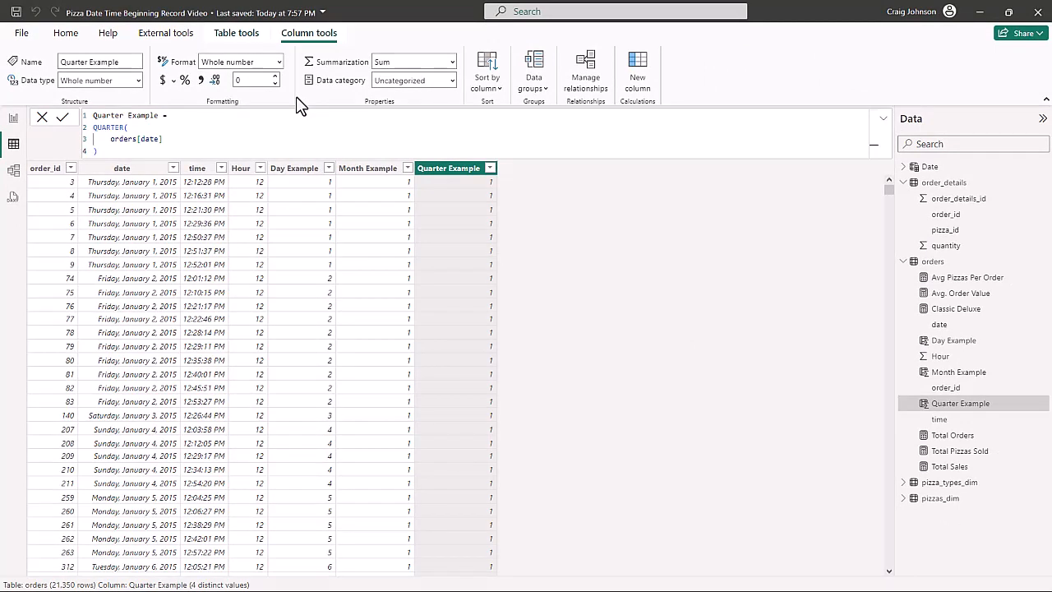
Review the distinct values of the Quarter Example column without filtering, and reselect the orders table
left_click(490, 168)
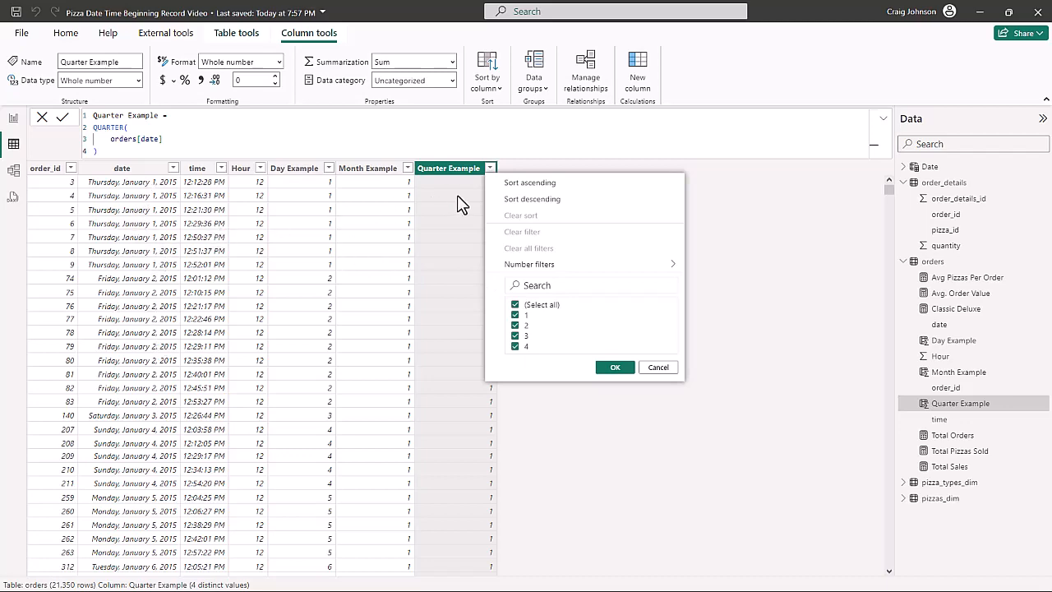
left_click(616, 367)
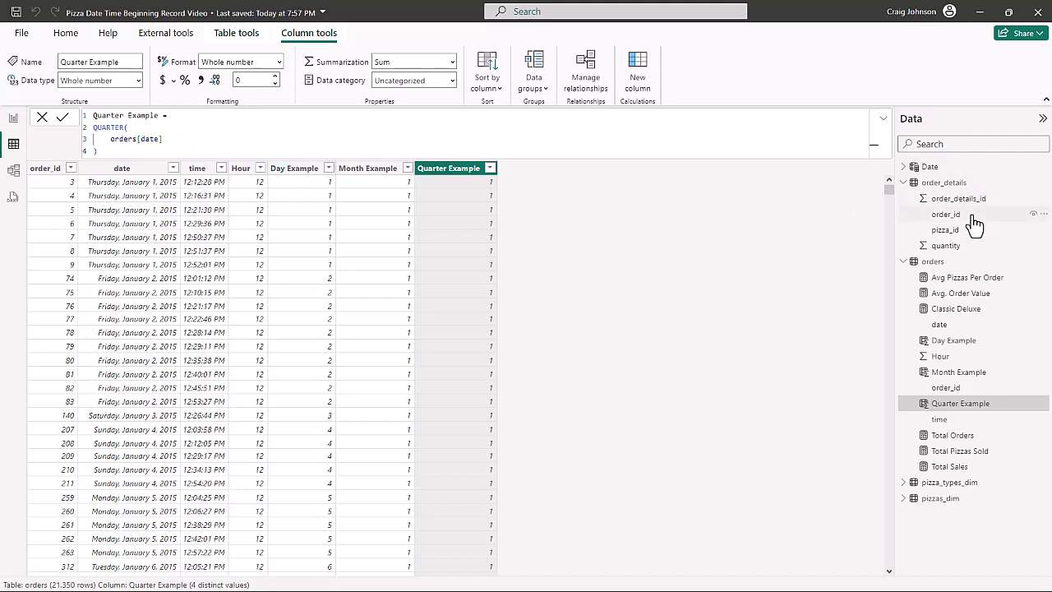
left_click(935, 263)
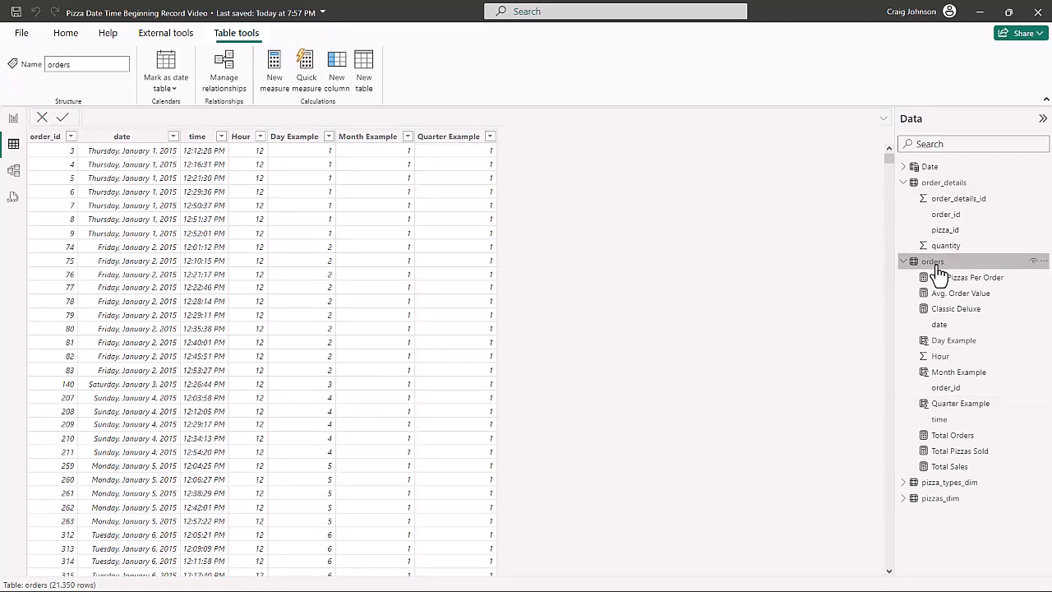
Add a calculated column named Year Example to the orders table and begin its formula with the YEAR function
left_click(339, 83)
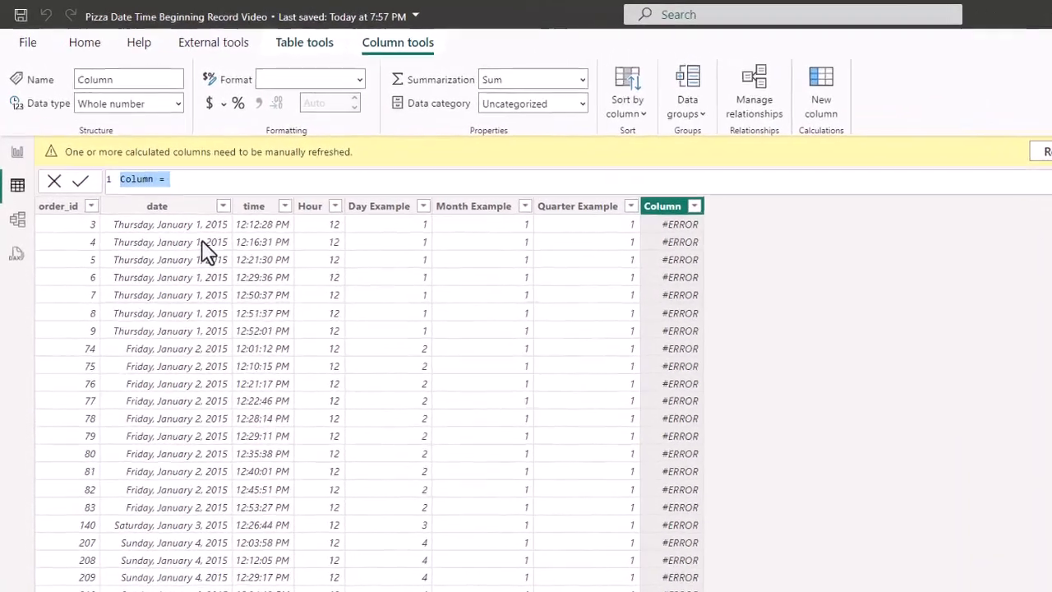
type("Year")
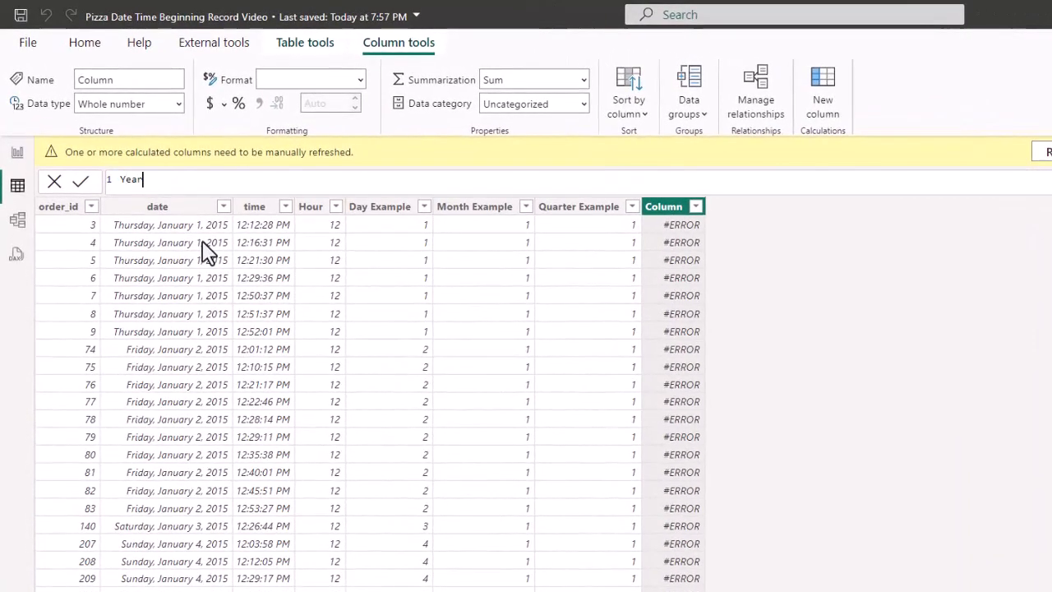
type(" Exa")
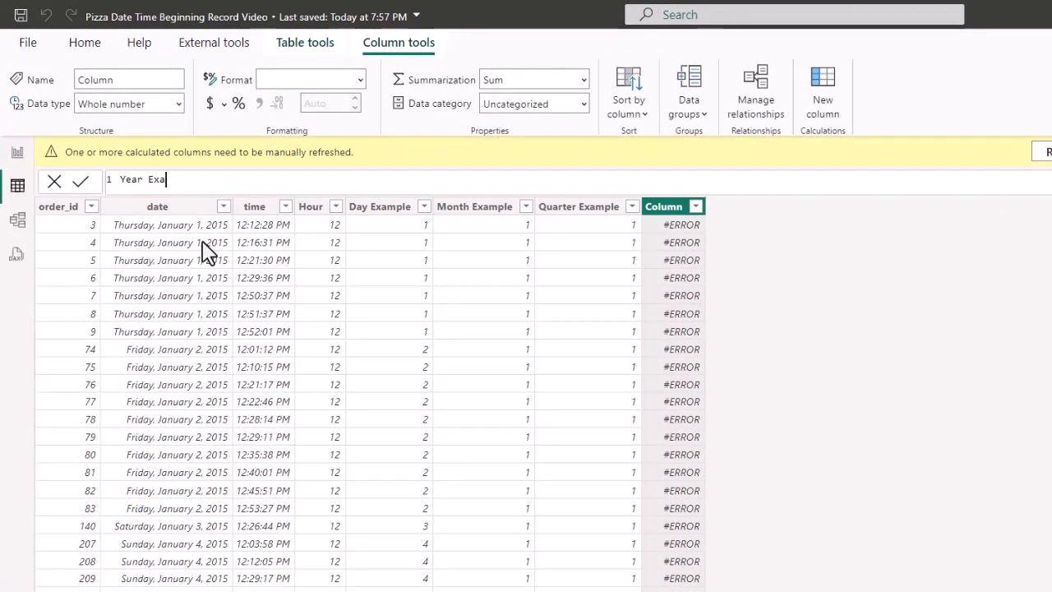
type("mple =")
key("shift+Return")
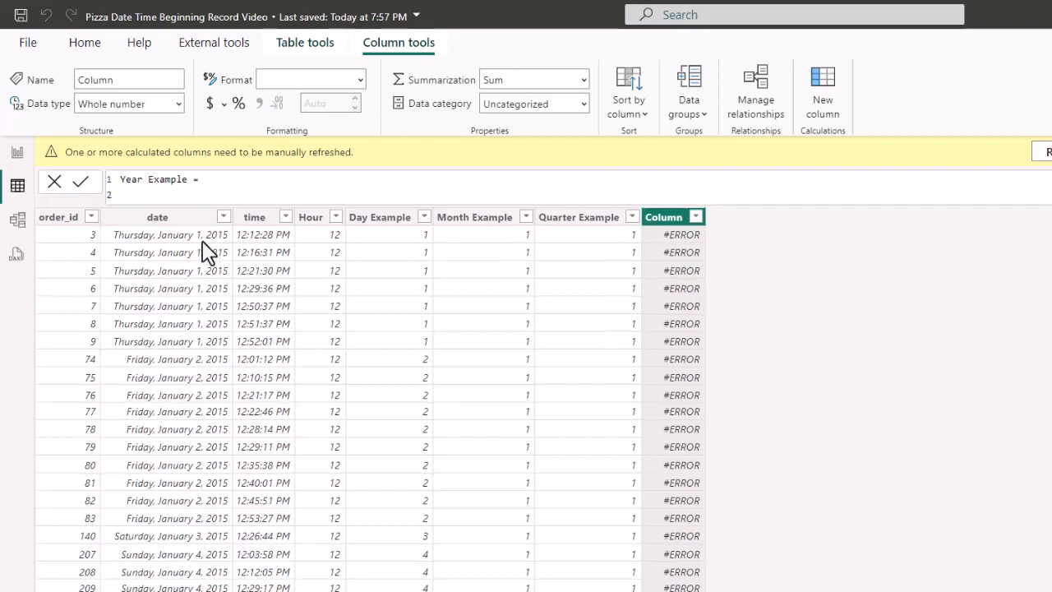
type("ye")
key("BackSpace")
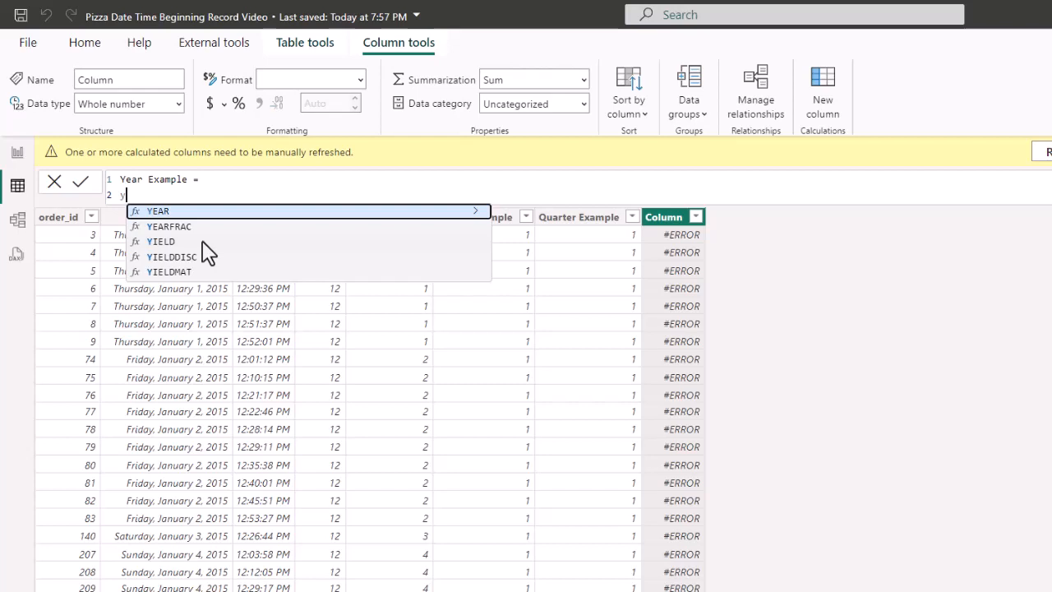
key("Tab")
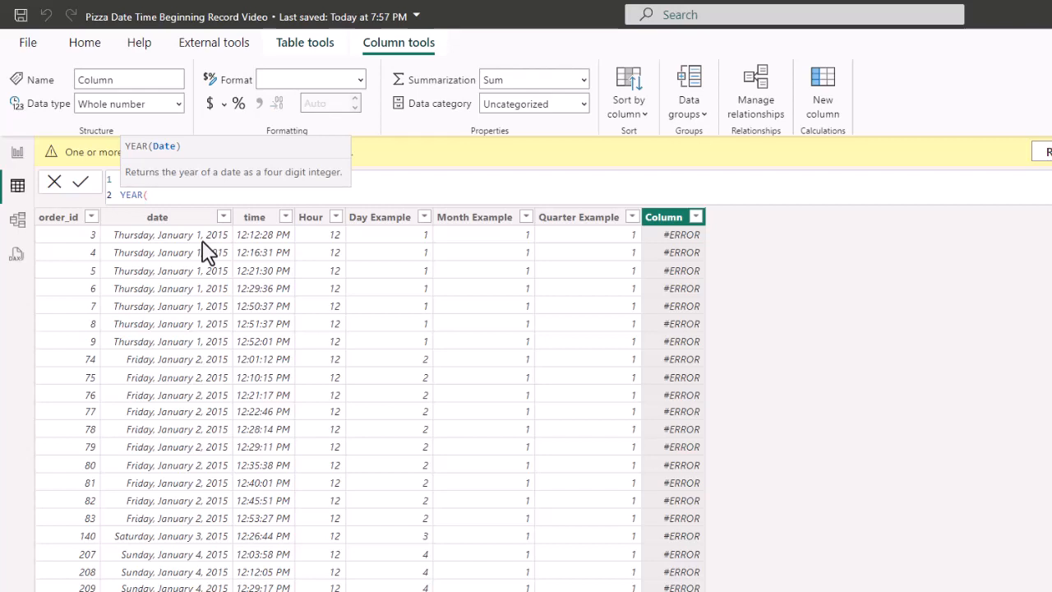
Complete the Year Example formula with orders[date] as the YEAR argument and commit it
type("order")
key("BackSpace")
key("Down")
key("Down")
key("Down")
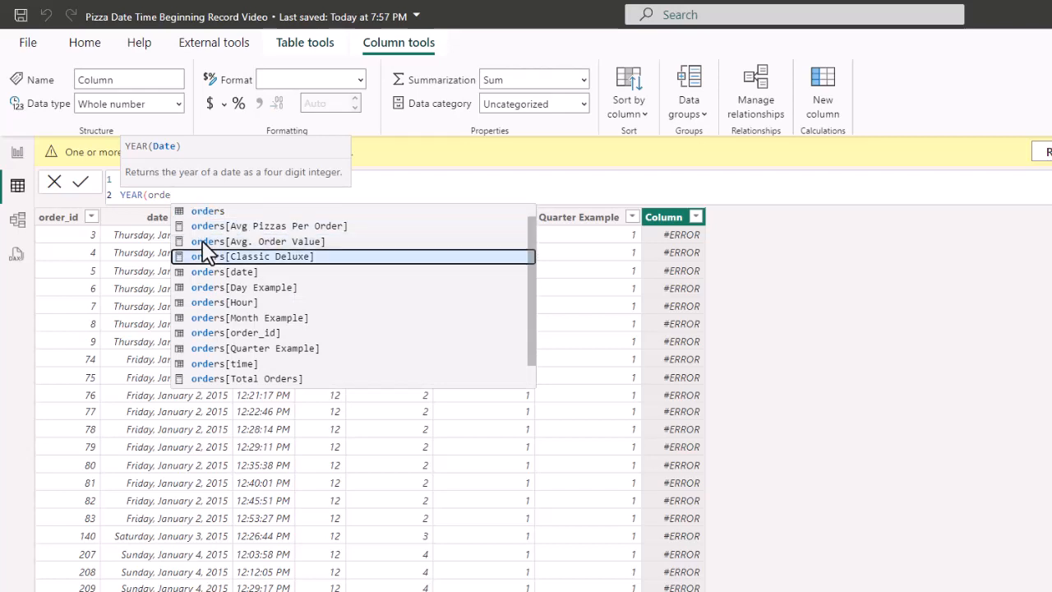
key("Down")
key("Tab")
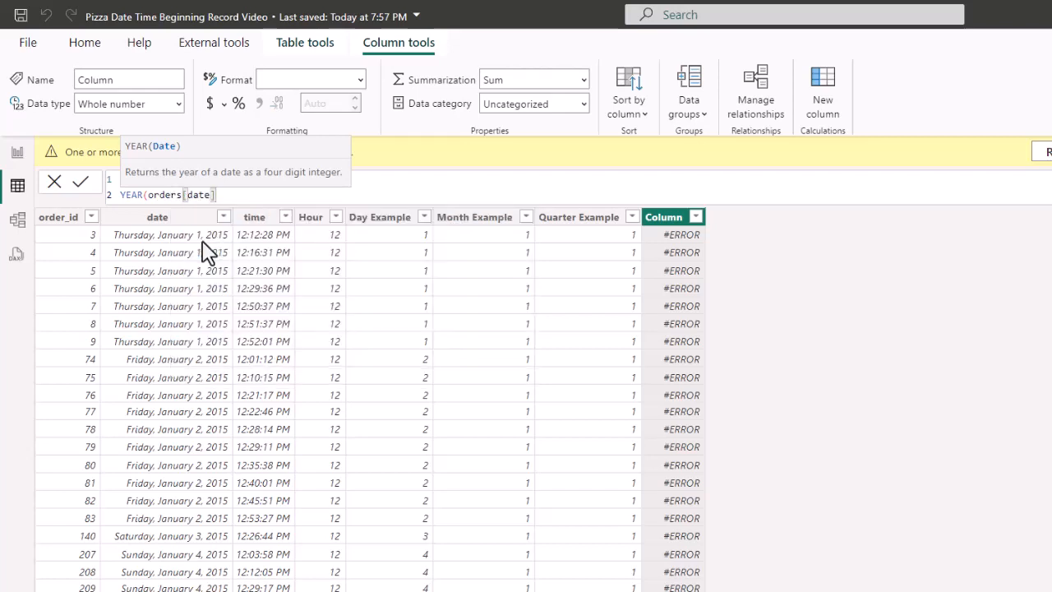
key("shift+Return")
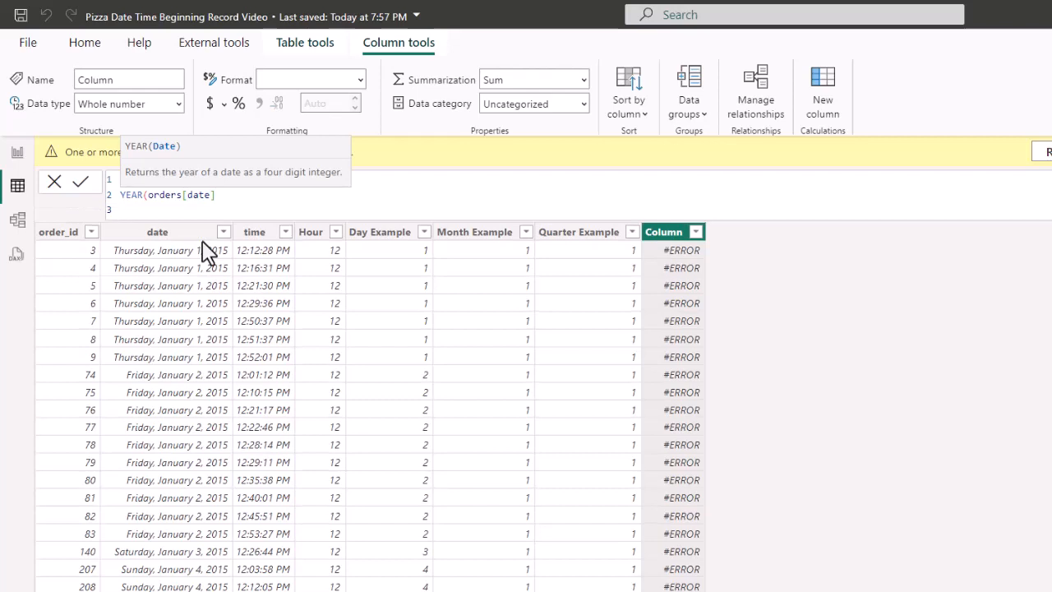
type(")")
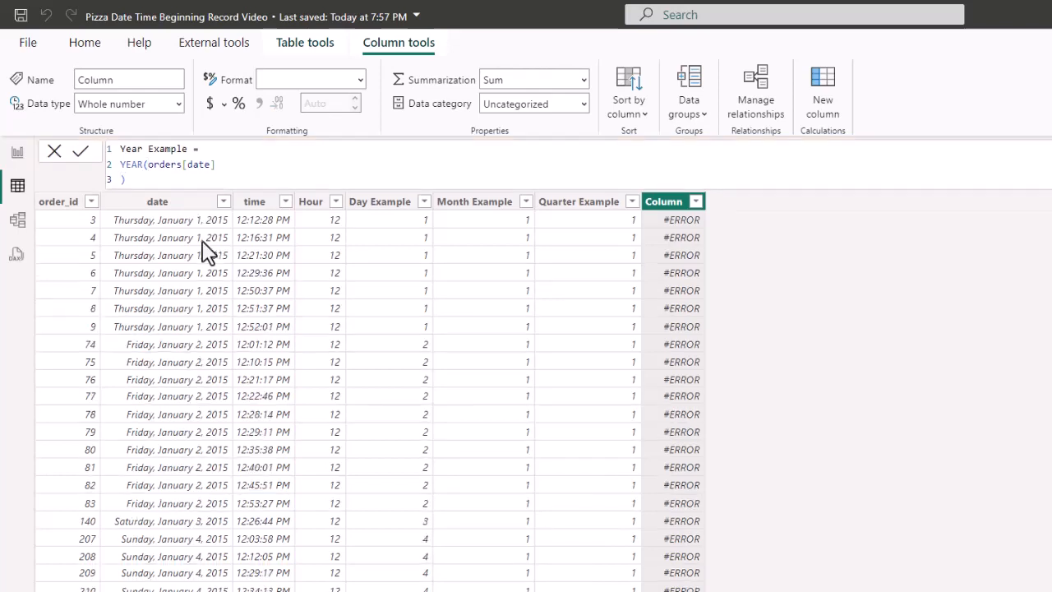
key("Return")
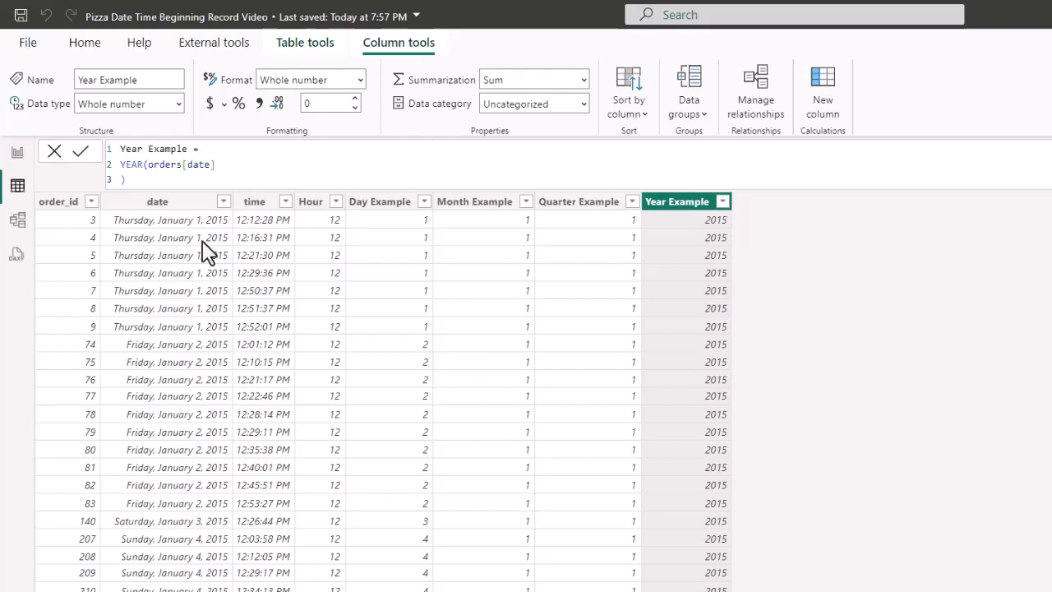
Review the distinct values of the Year Example column without filtering, and reselect the orders table
left_click(723, 203)
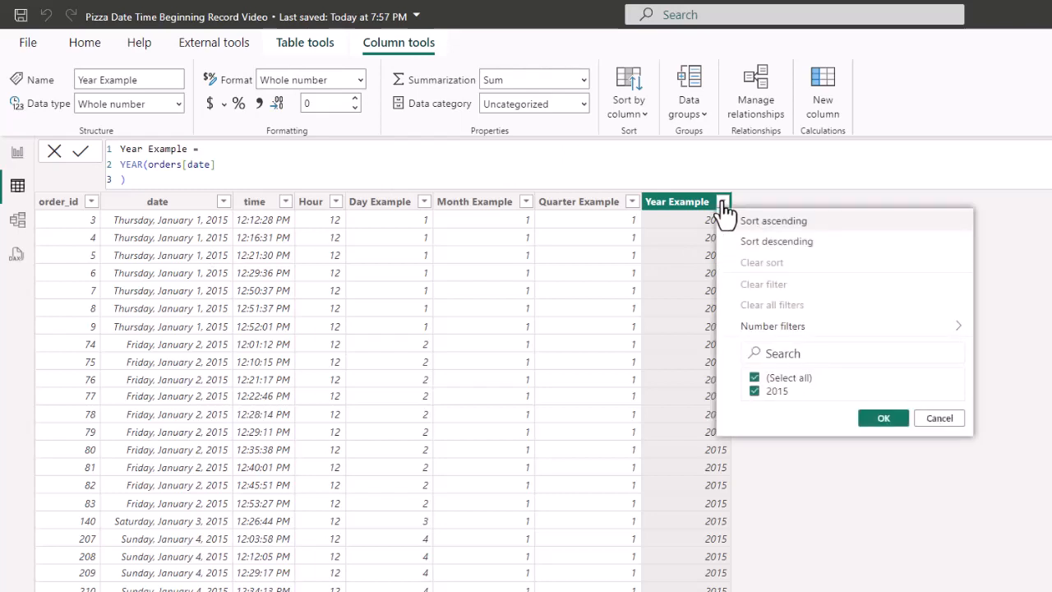
left_click(939, 419)
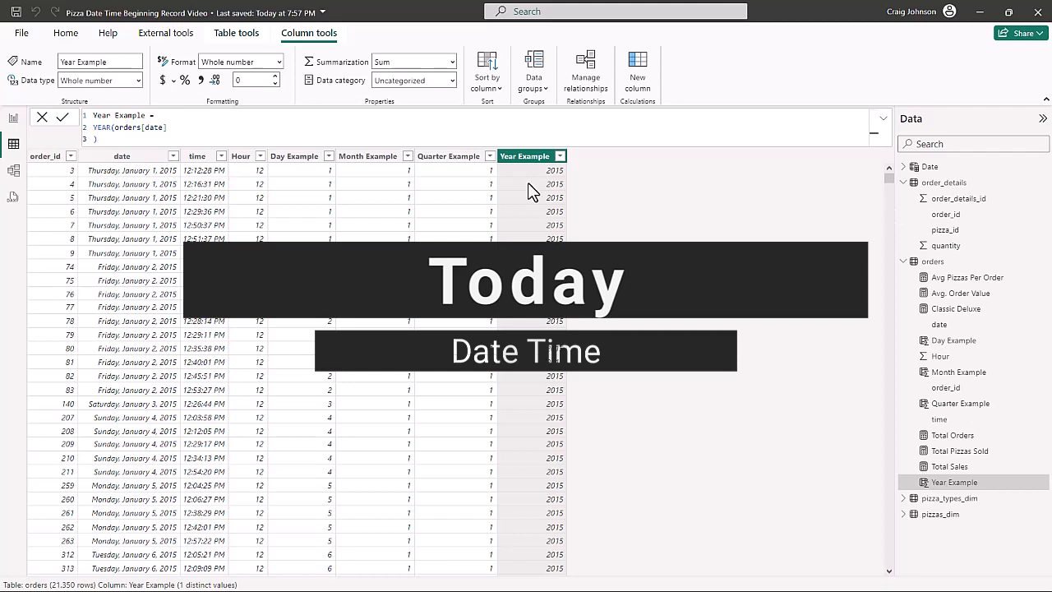
left_click(963, 263)
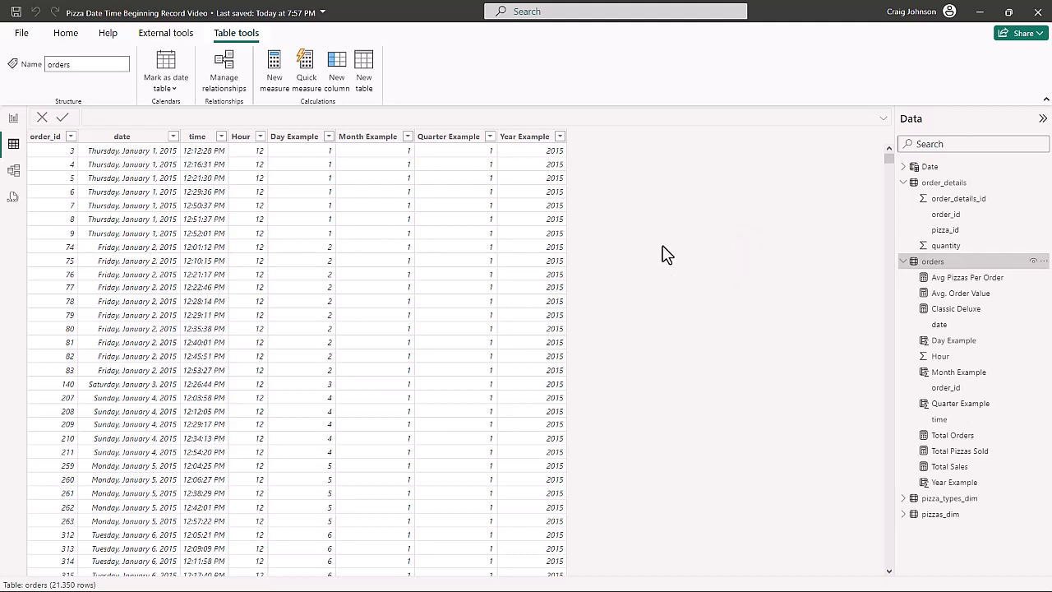
Add a calculated column named Today Function to the orders table with the formula TODAY() and commit it
left_click(335, 64)
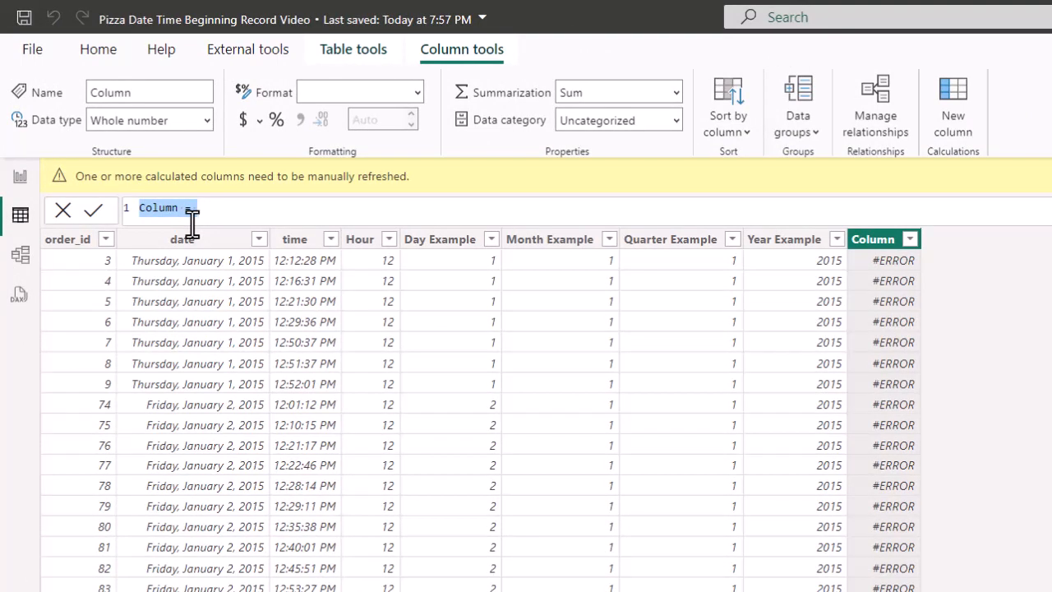
type("Today Function =")
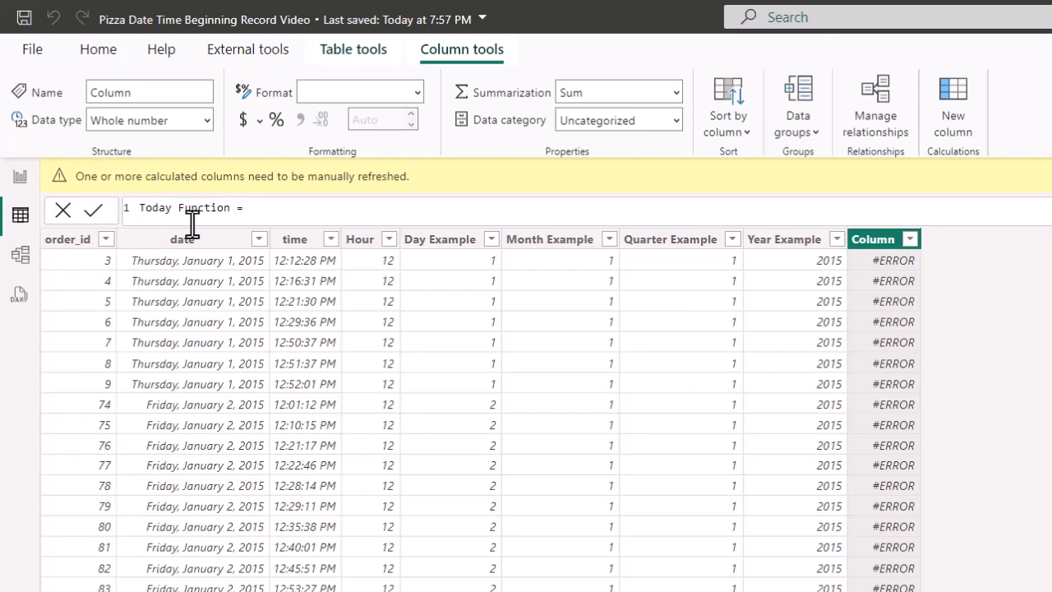
key("shift+Return")
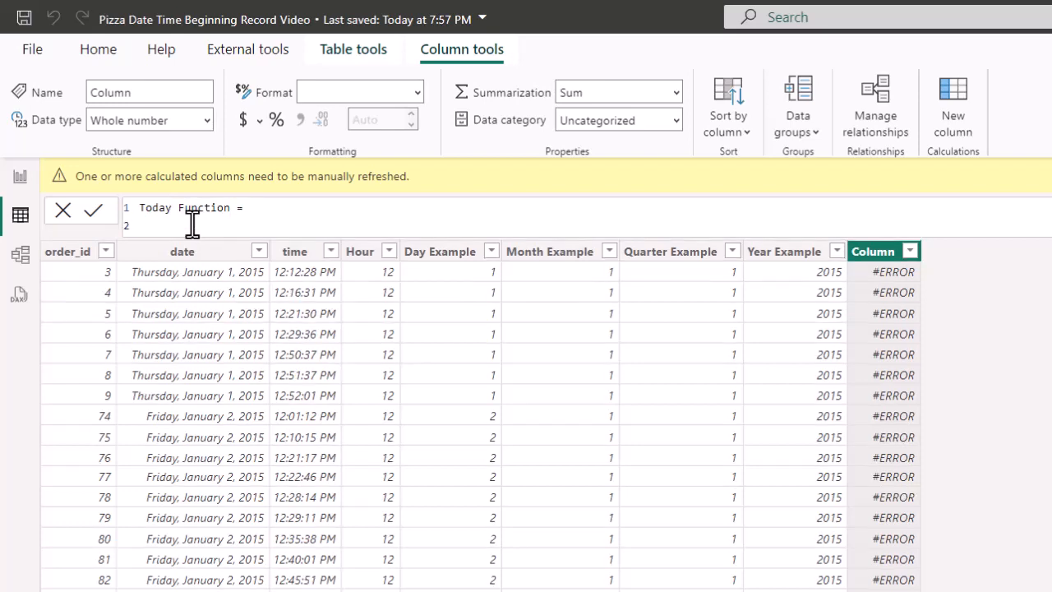
type("tod")
key("Tab")
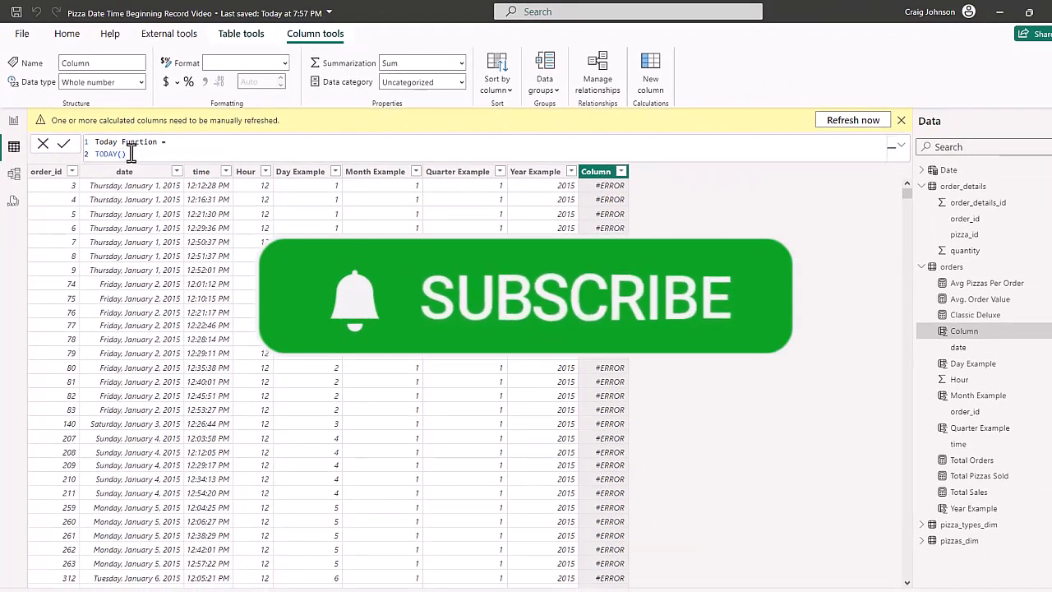
key("Return")
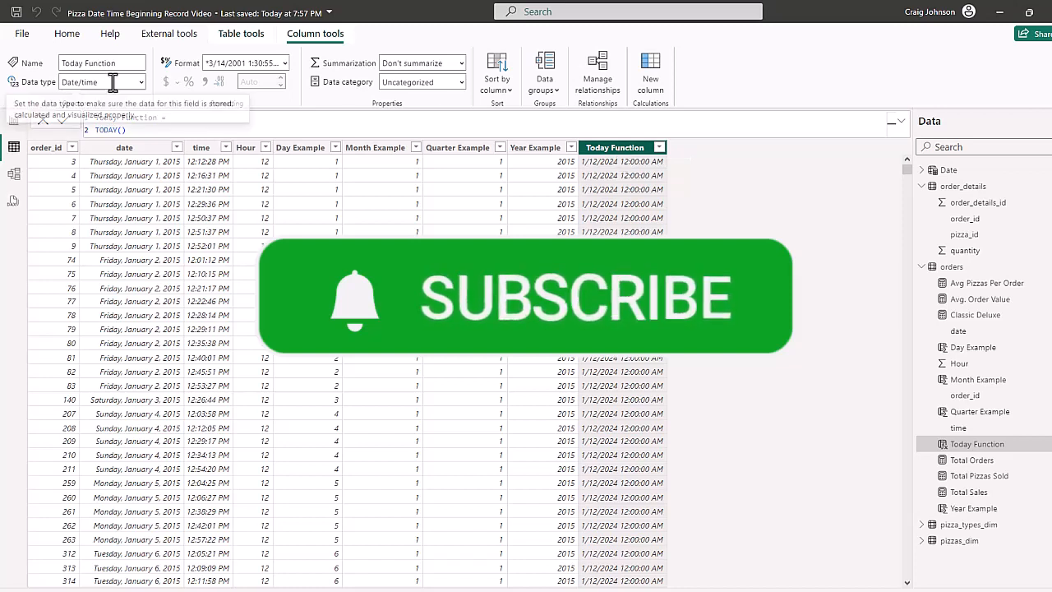
Format the Today Function column with the Short Date format, *3/14/2001
left_click(285, 66)
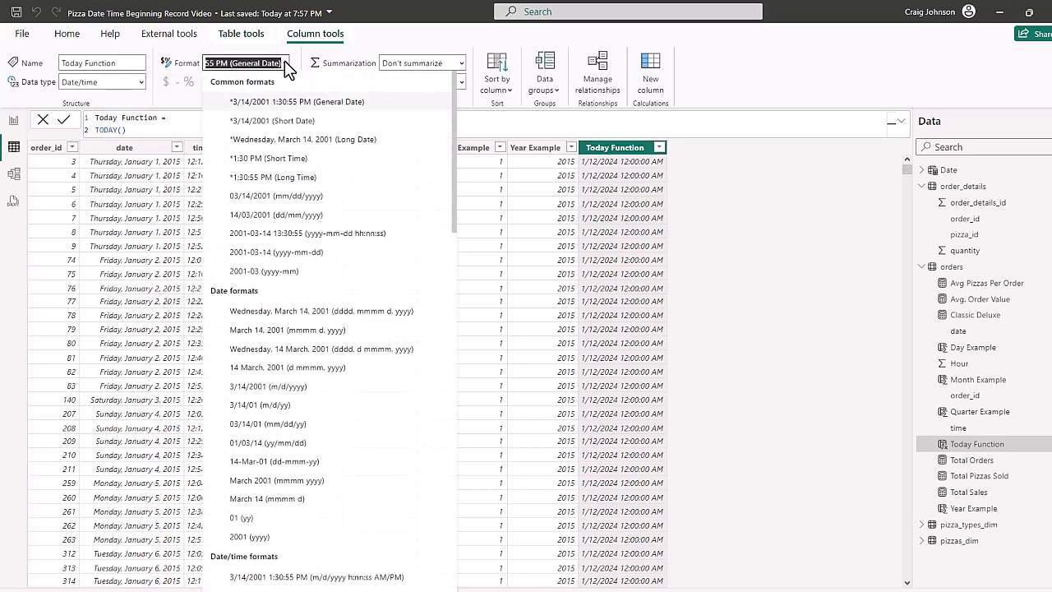
left_click(258, 121)
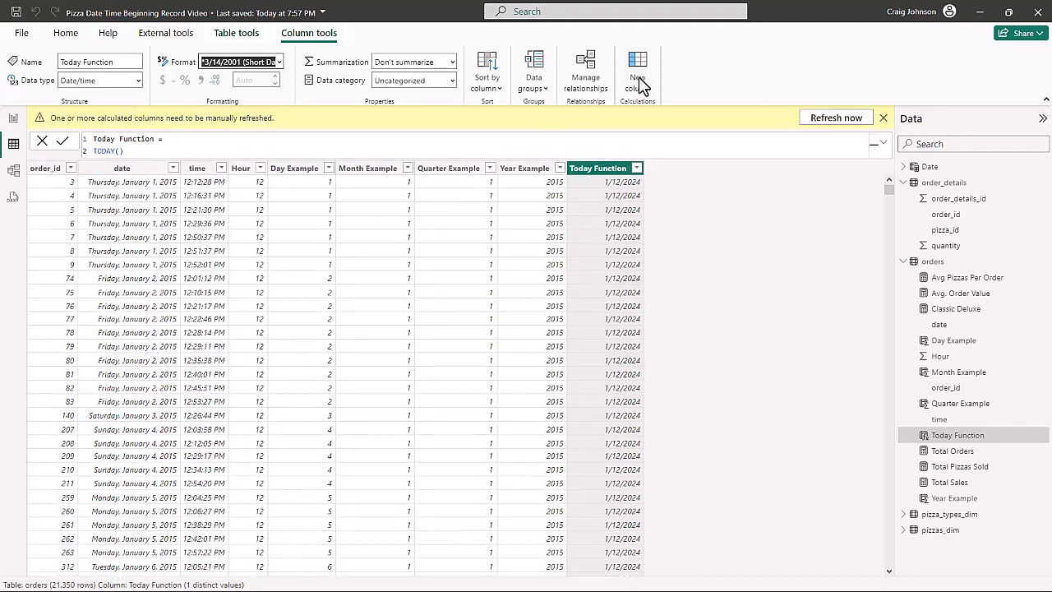
Add a calculated column named Date Diff Example to the orders table and begin its formula with the DATEDIFF function
left_click(640, 80)
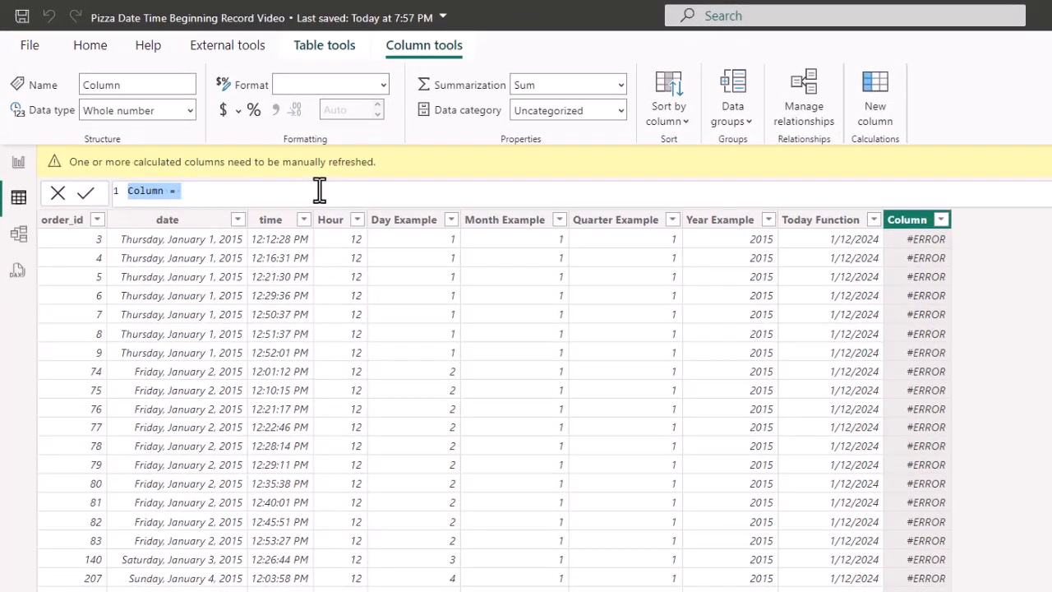
type("Date")
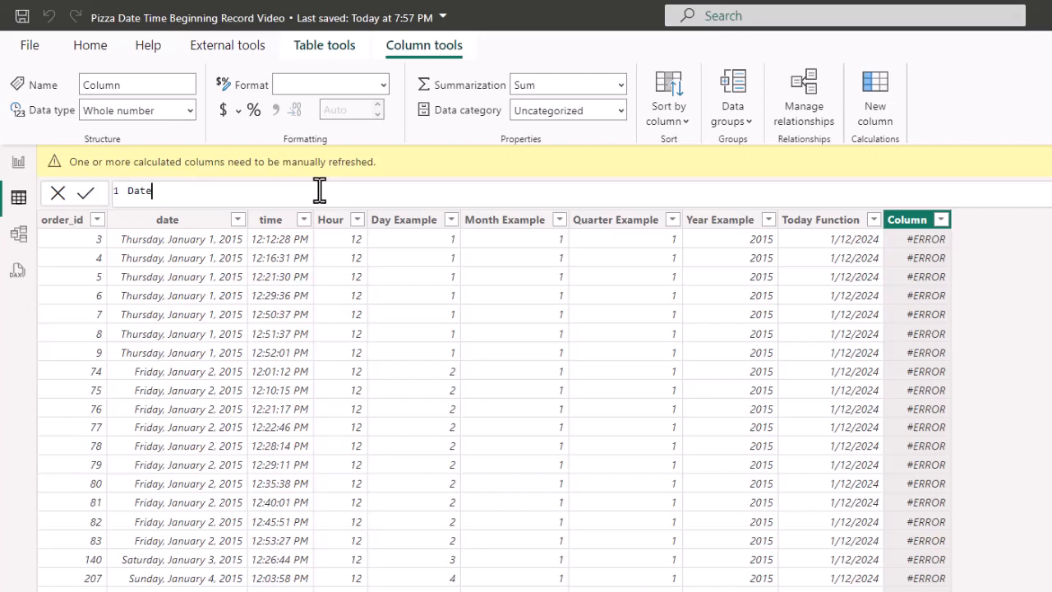
type(" Diff Example =")
key("shift+Return")
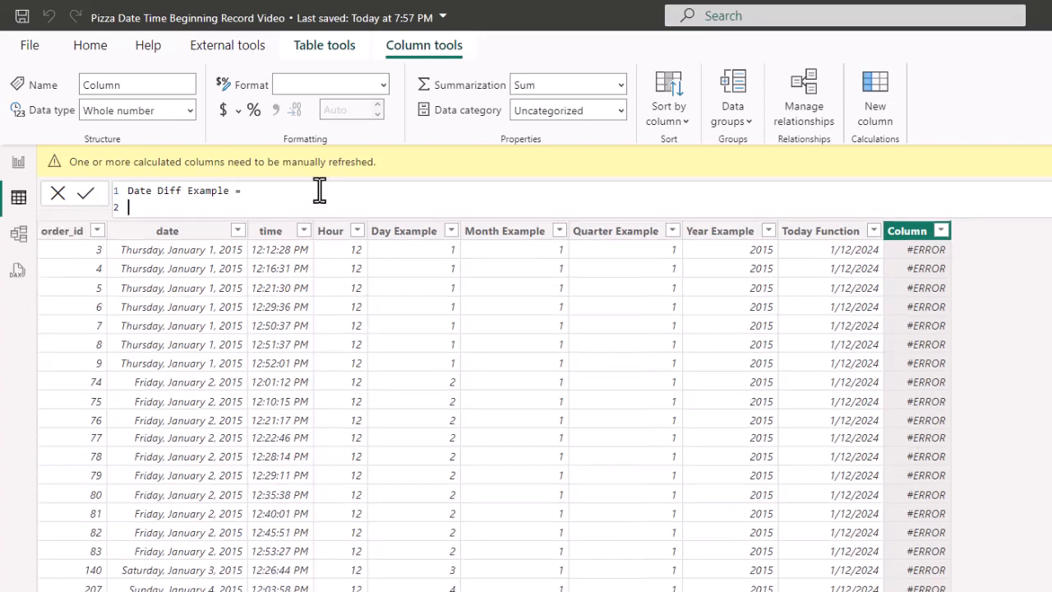
type("date")
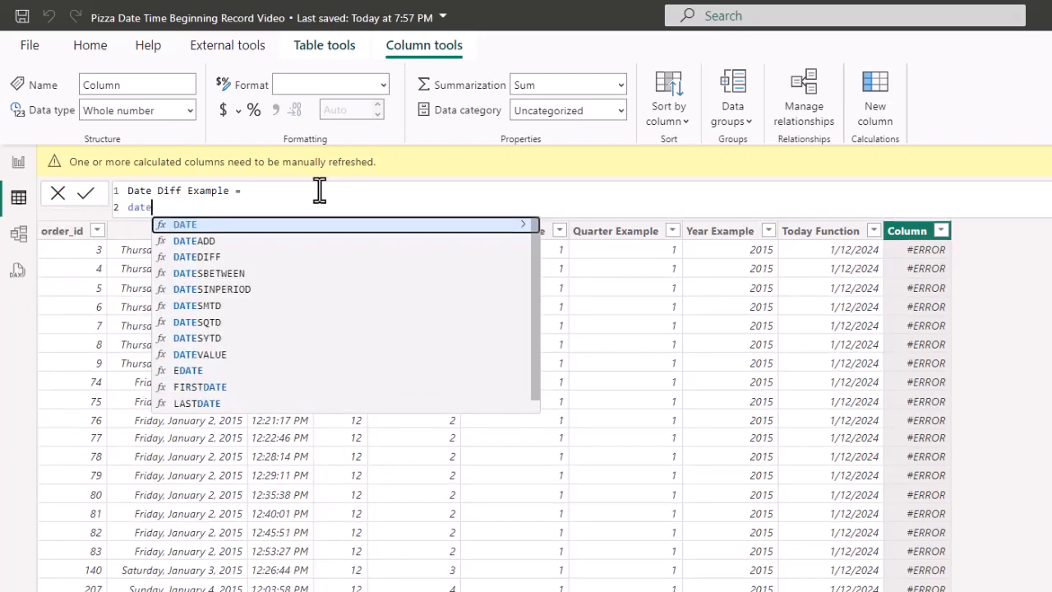
key("Down")
key("Down")
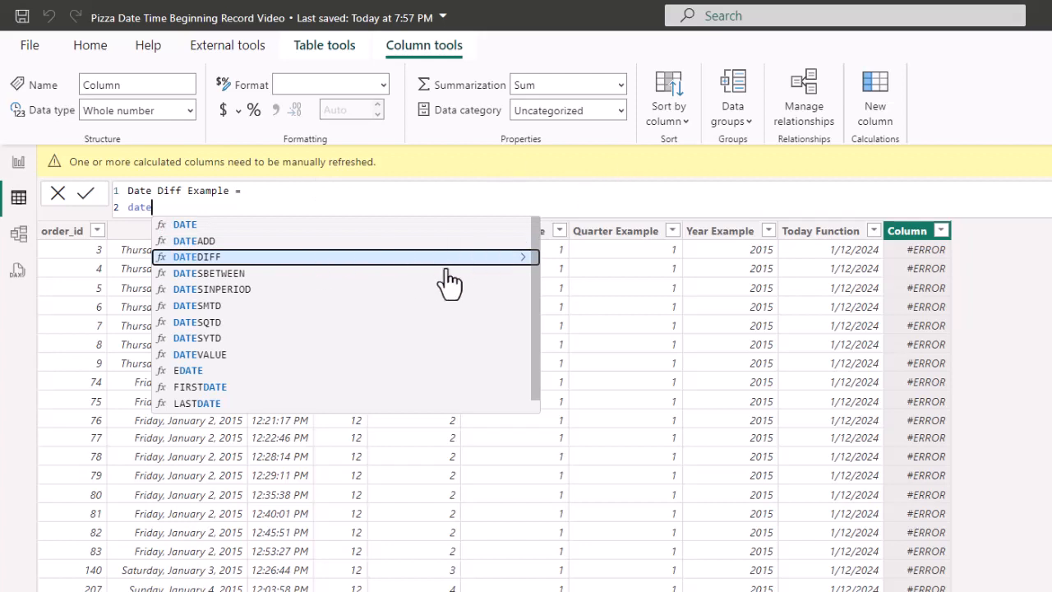
left_click(523, 258)
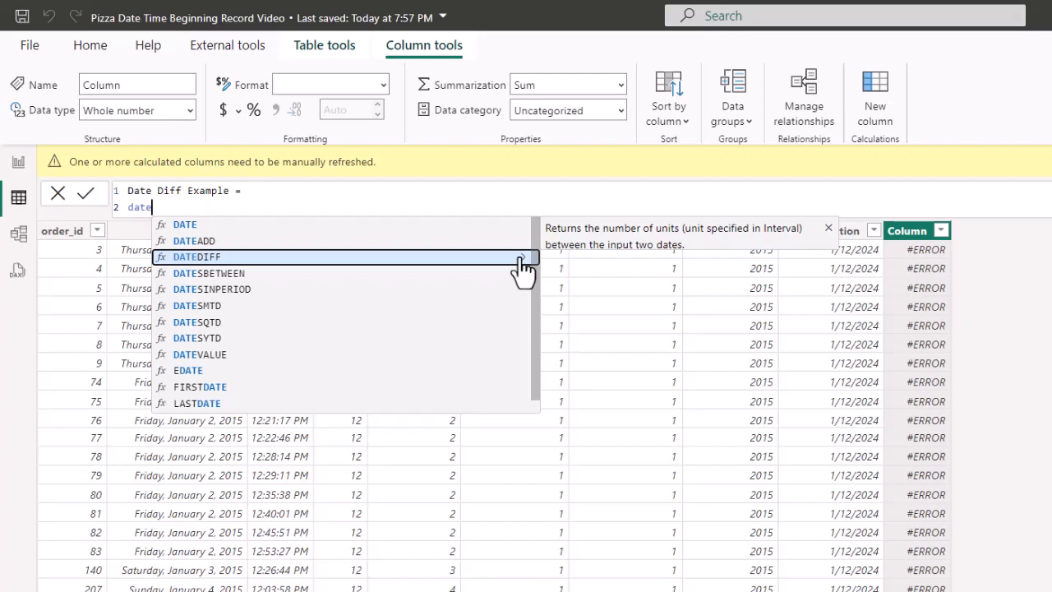
left_click(522, 261)
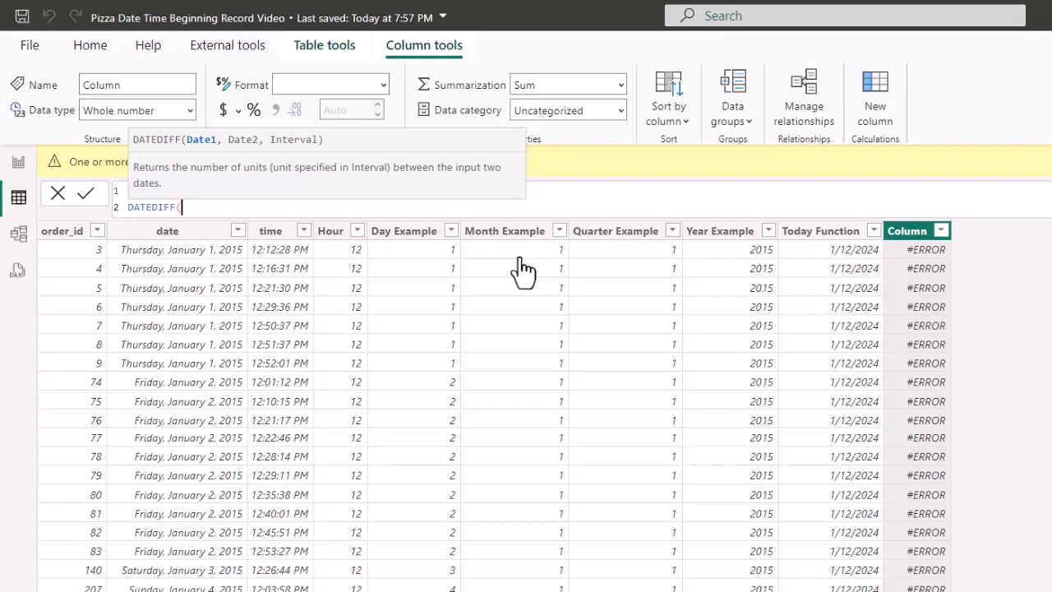
Enter orders[Today Function] as the first date and orders[date] as the second date of the DATEDIFF function
type("tod")
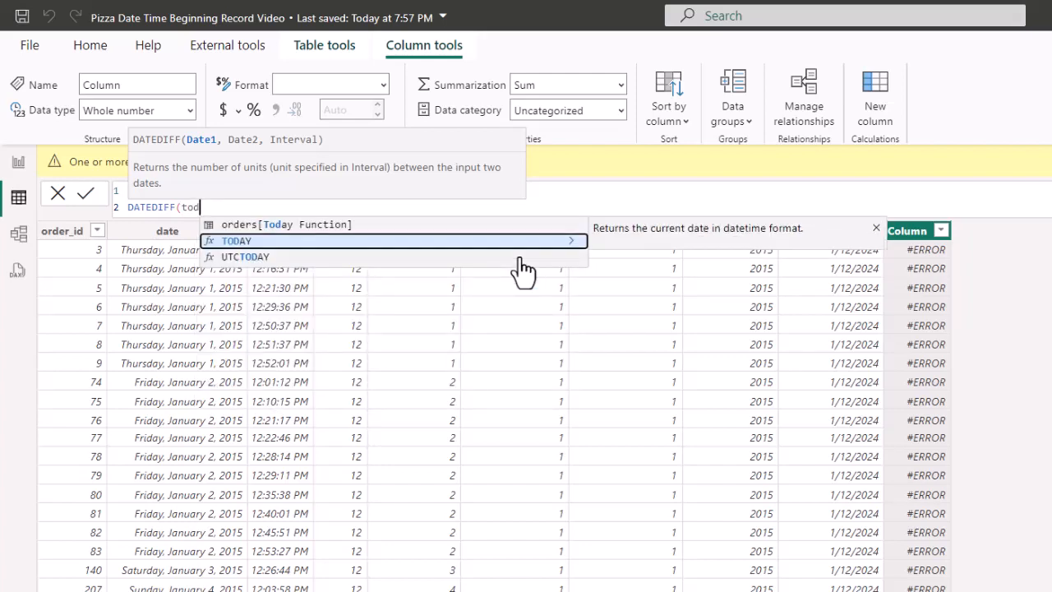
key("Up")
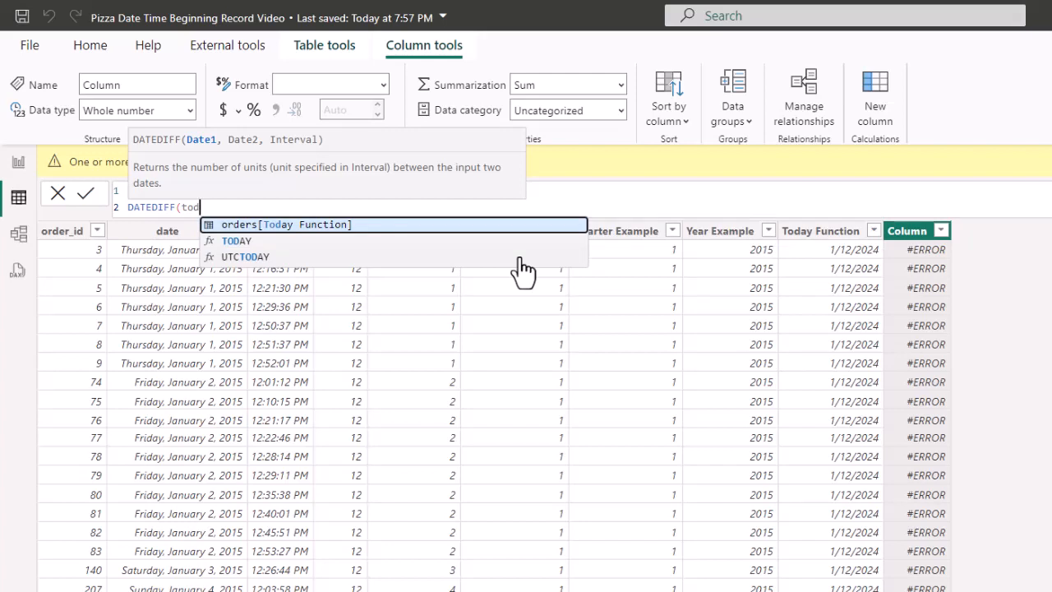
key("Tab")
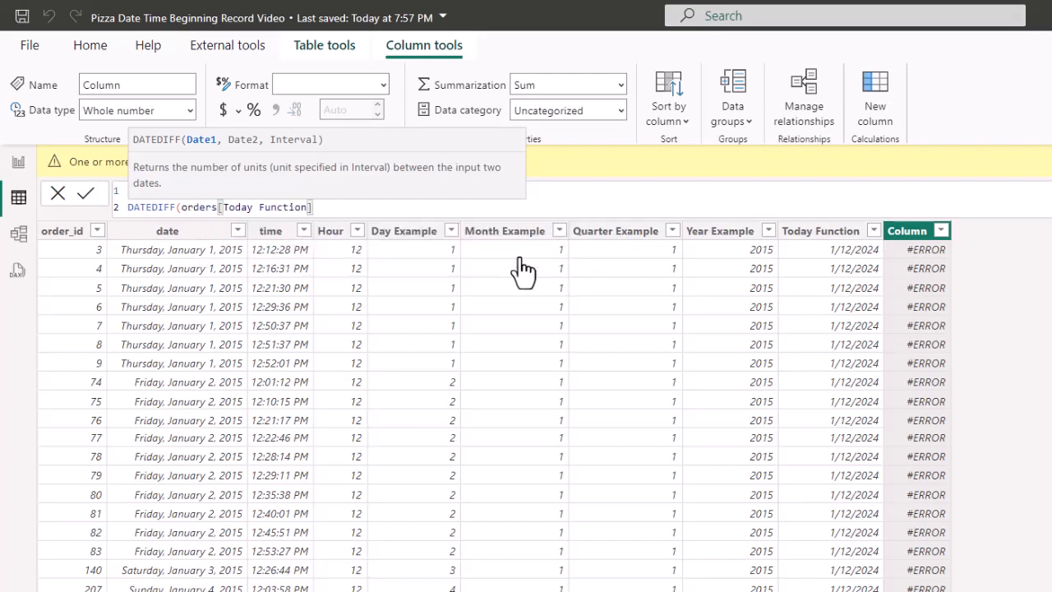
type(",ord")
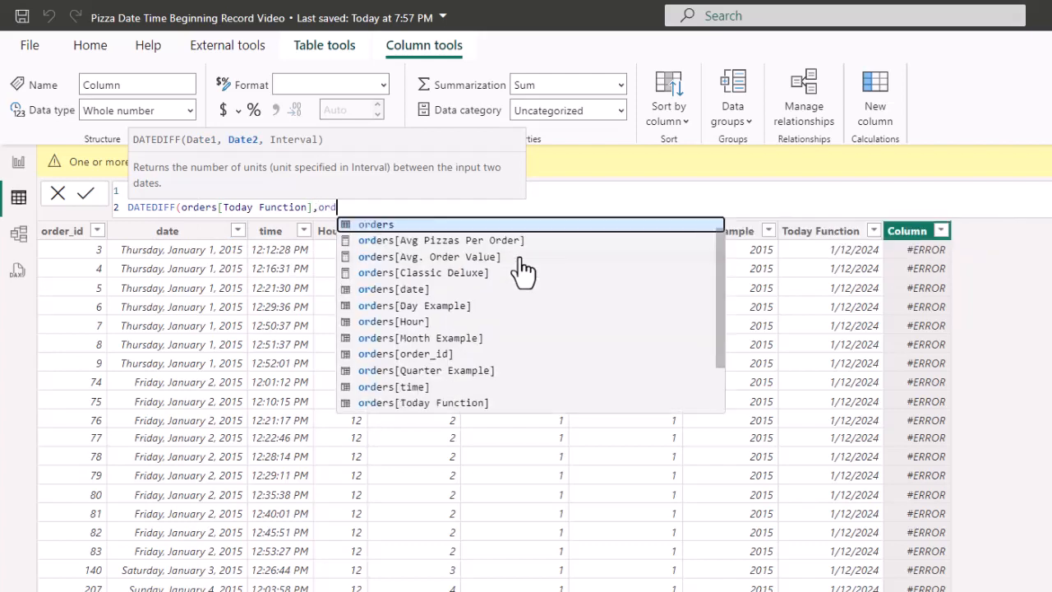
key("Down")
key("Down")
key("Down")
key("Down")
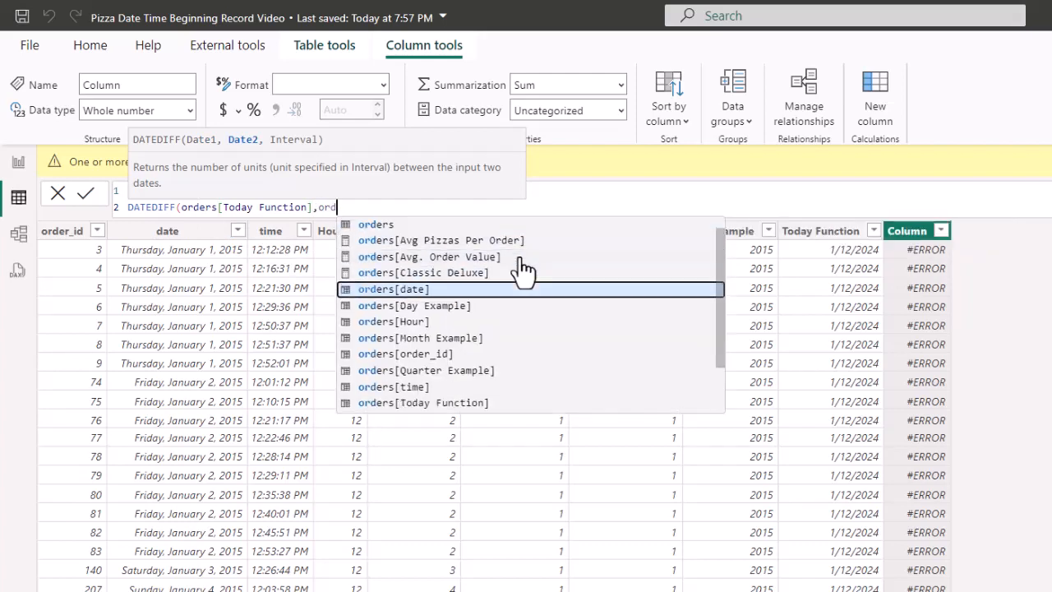
key("Tab")
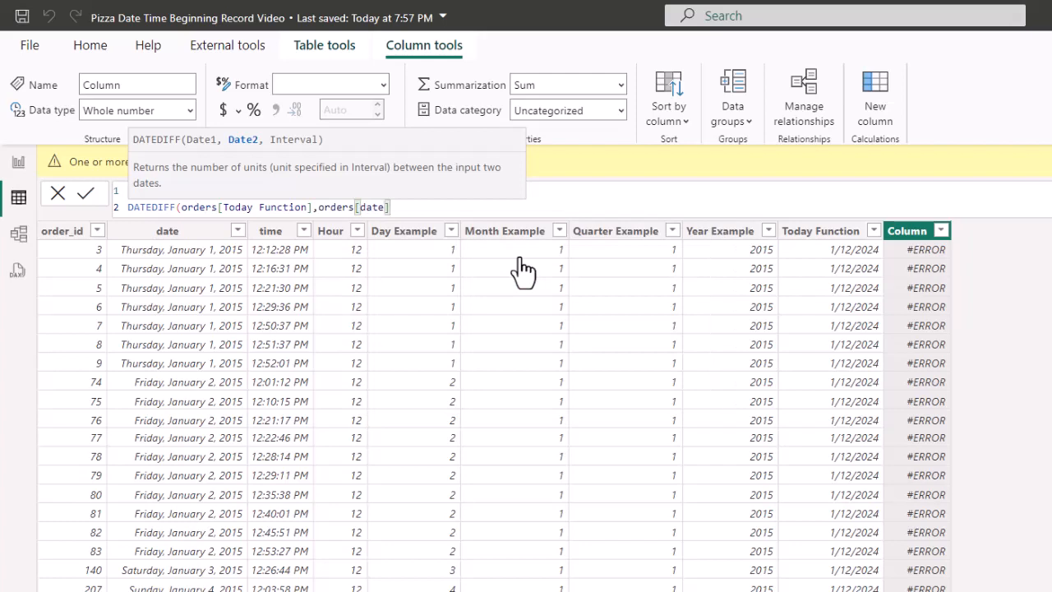
Set the DATEDIFF interval to DAY, close the function and commit the Date Diff Example formula
type(",")
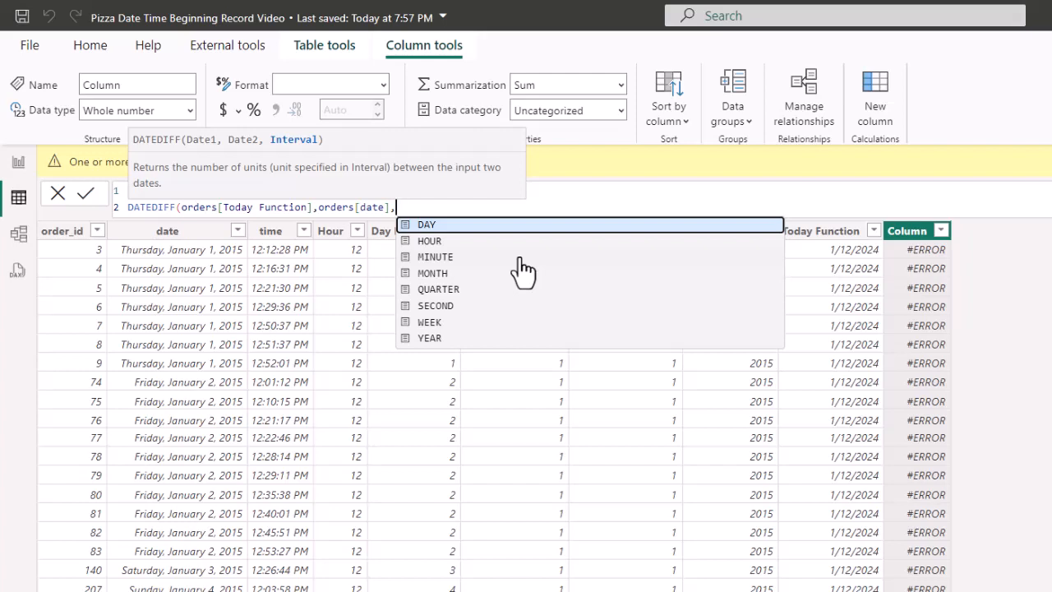
key("Tab")
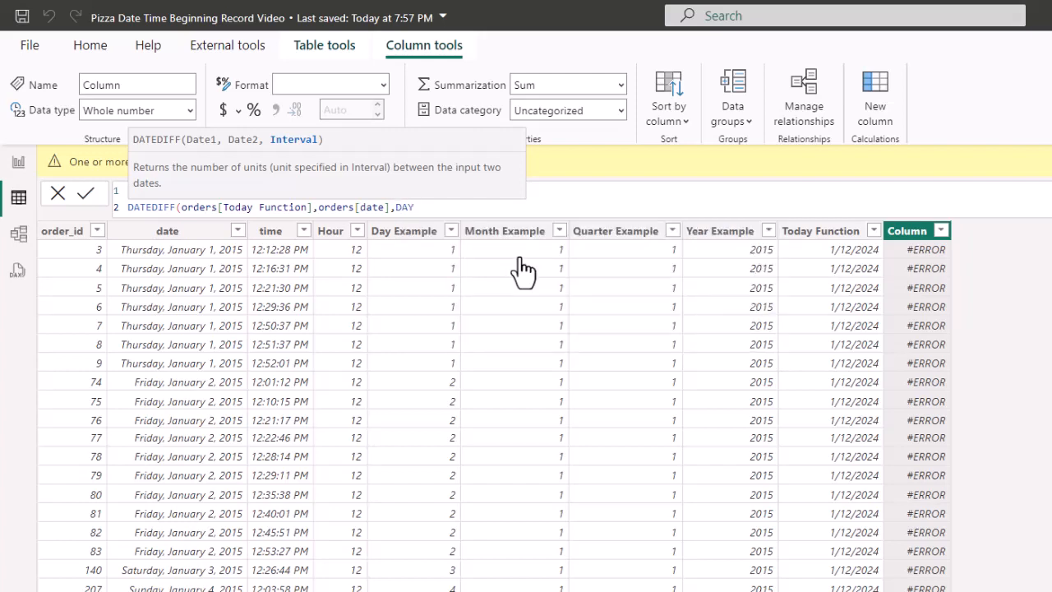
type(")")
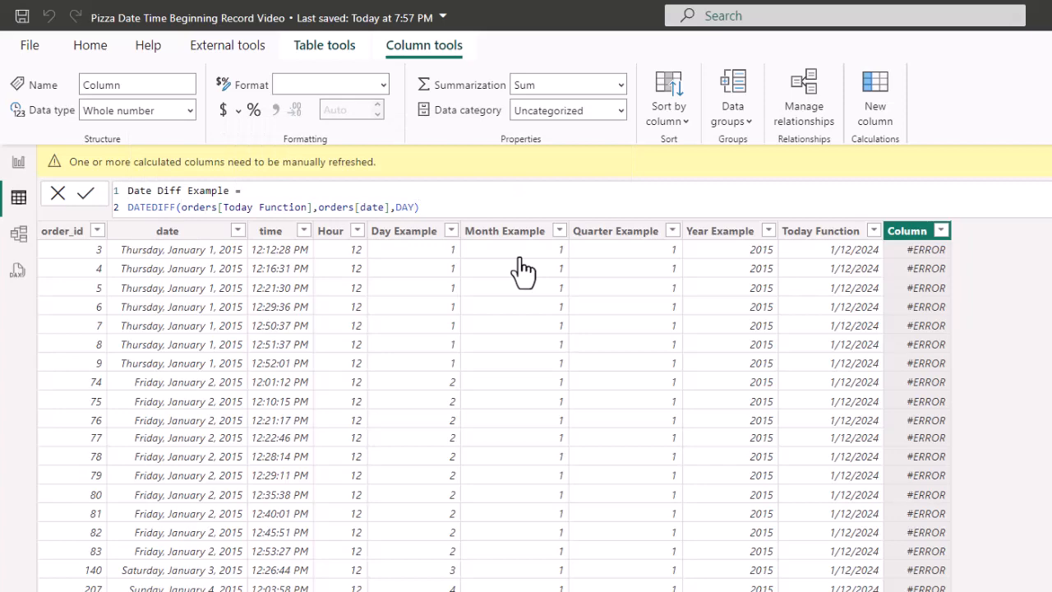
key("Return")
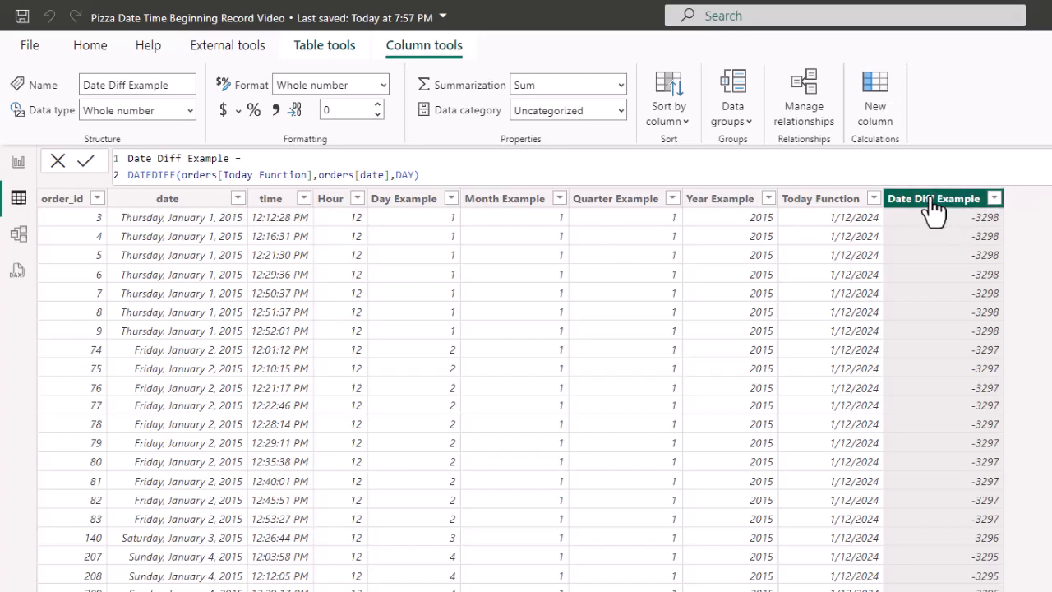
Change the DATEDIFF interval in the Date Diff Example formula to YEAR and commit it
left_click(435, 174)
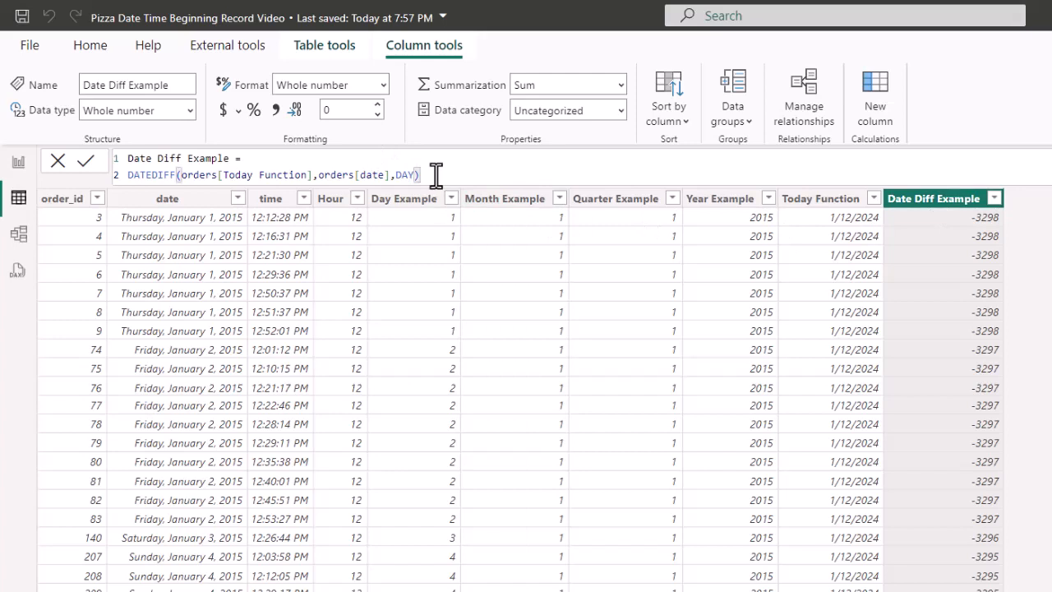
key("BackSpace")
key("BackSpace")
key("BackSpace")
key("BackSpace")
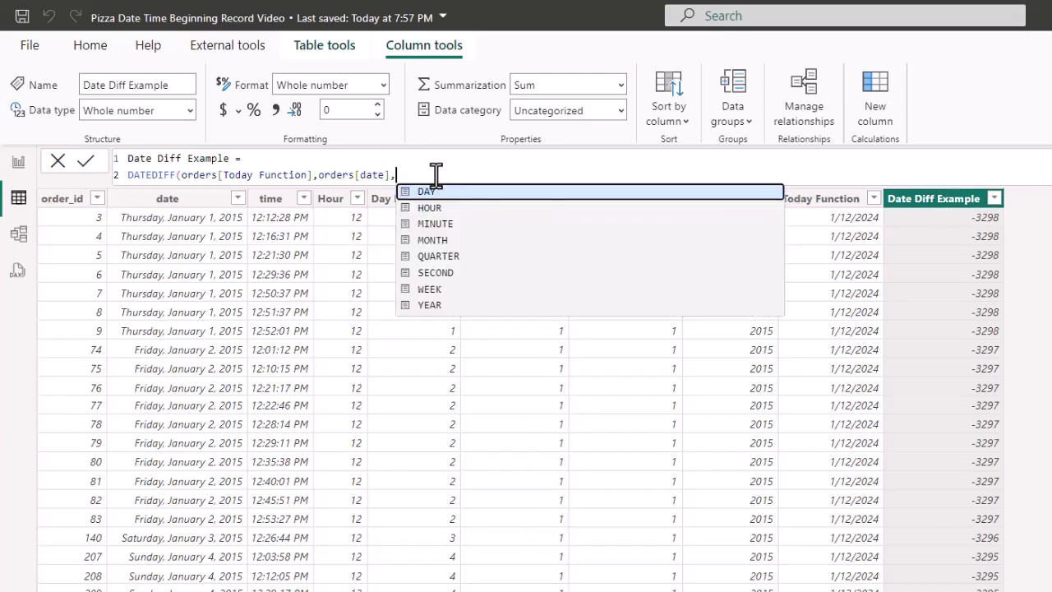
key("Down")
key("Down")
key("Down")
key("Down")
key("Down")
key("Down")
key("Down")
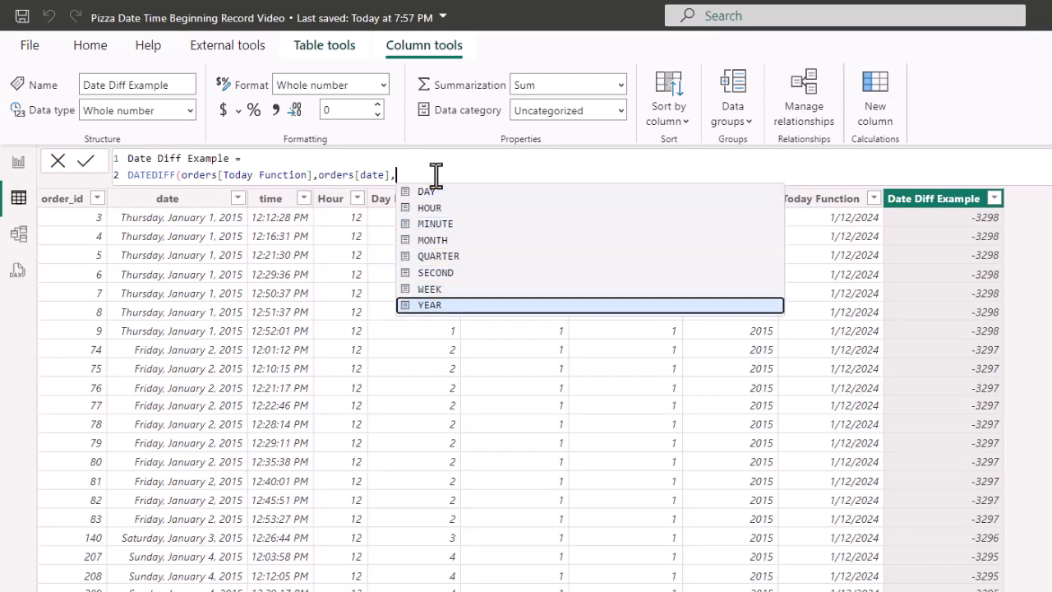
key("Tab")
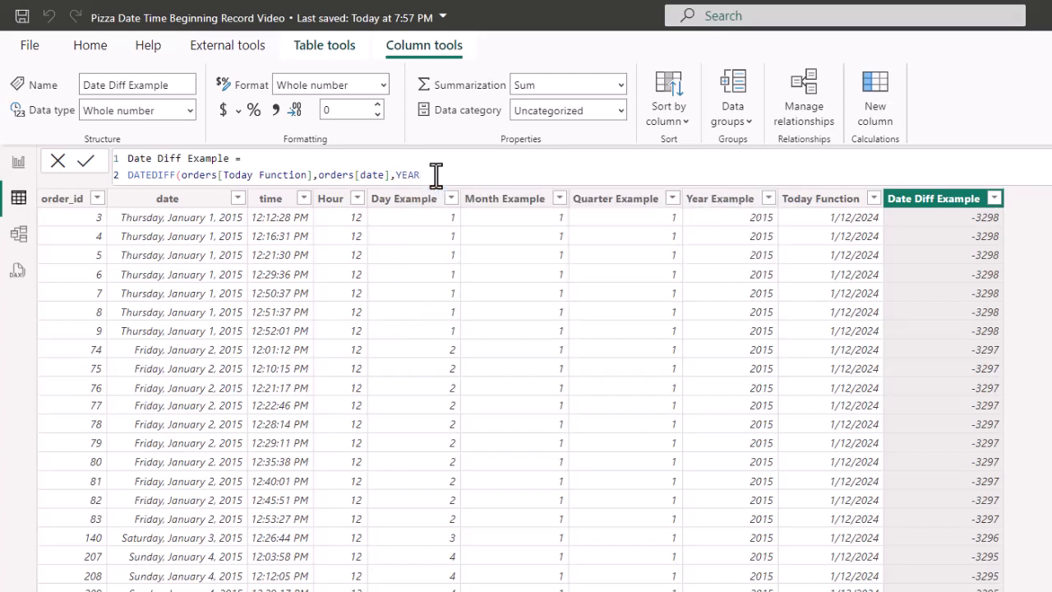
type(")")
key("Return")
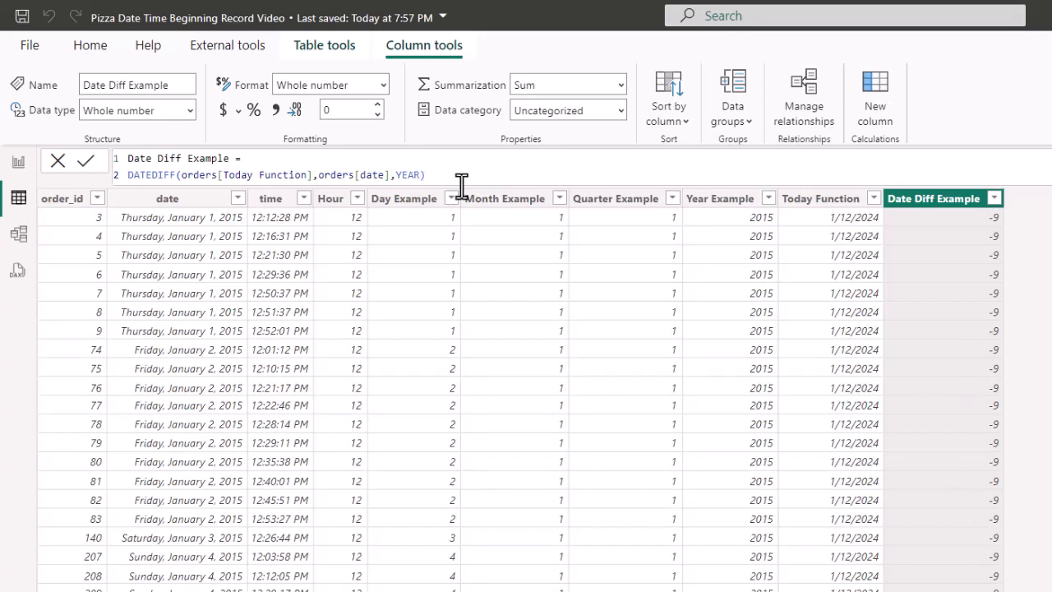
Set the interval of the Date Diff Example formula back to DAY and commit it
left_click(426, 175)
key("BackSpace")
key("BackSpace")
key("BackSpace")
key("BackSpace")
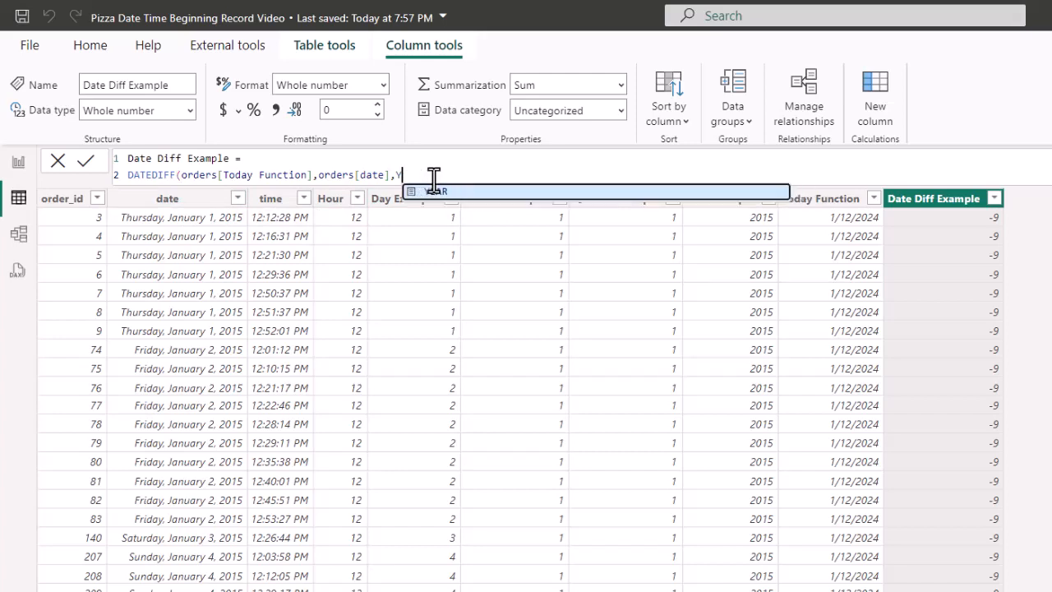
key("Tab")
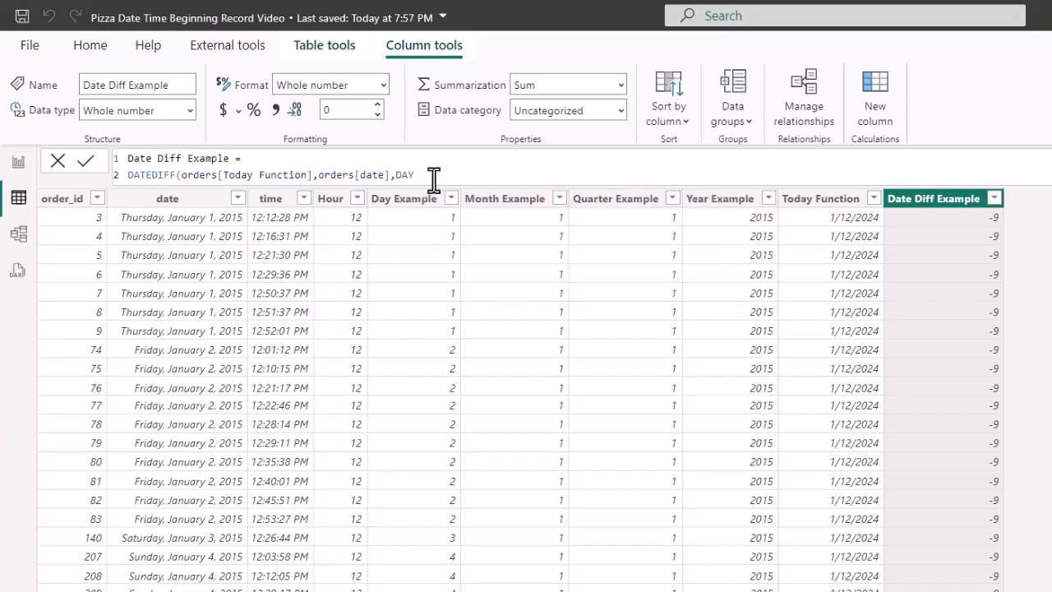
type(")")
key("Return")
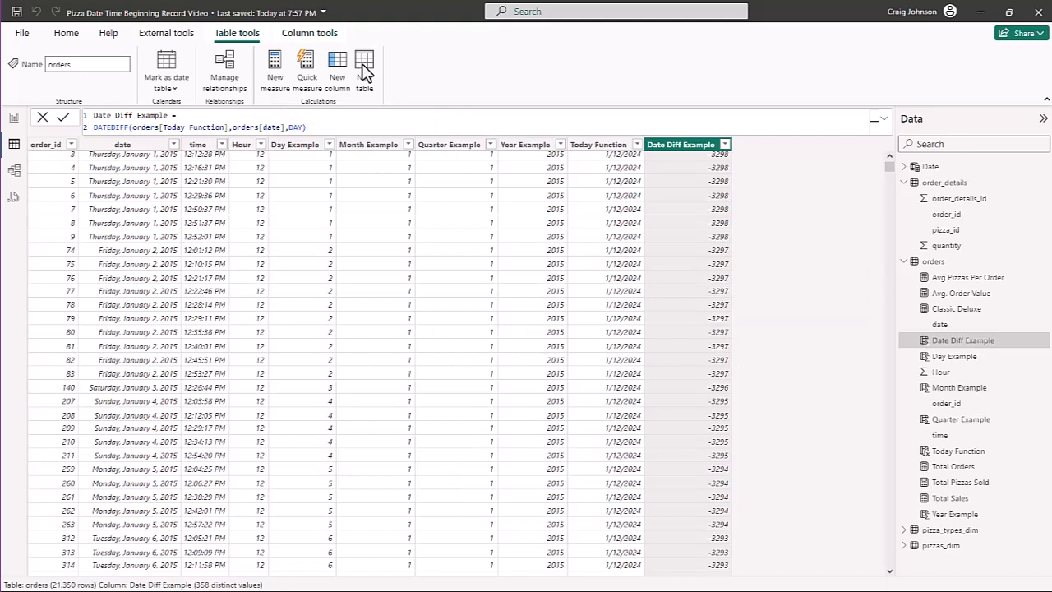
Create a calculated table named Calendar Example and start its formula with the CALENDAR function
left_click(364, 71)
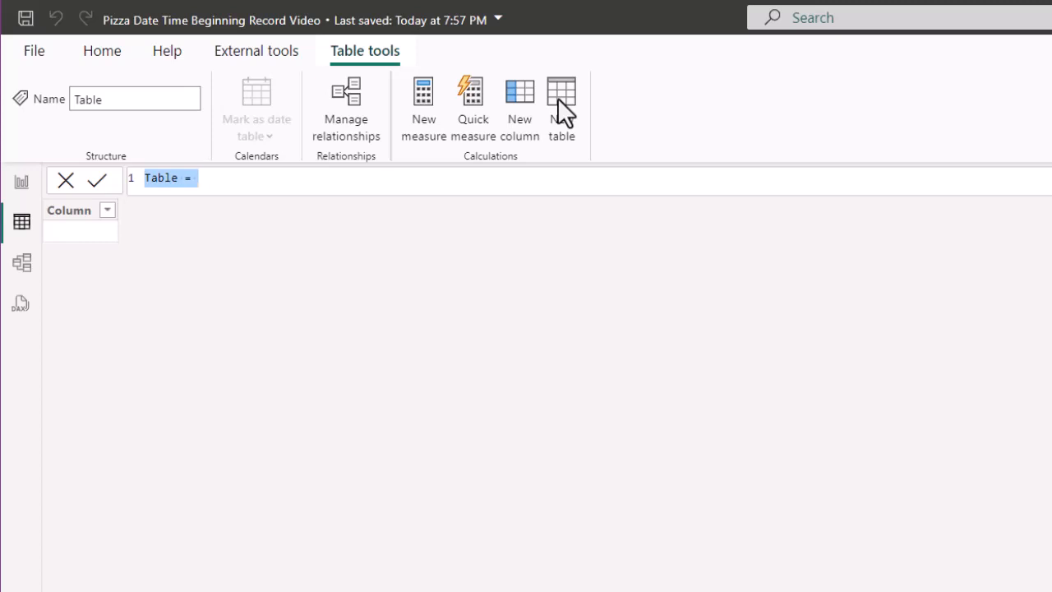
type("Cale")
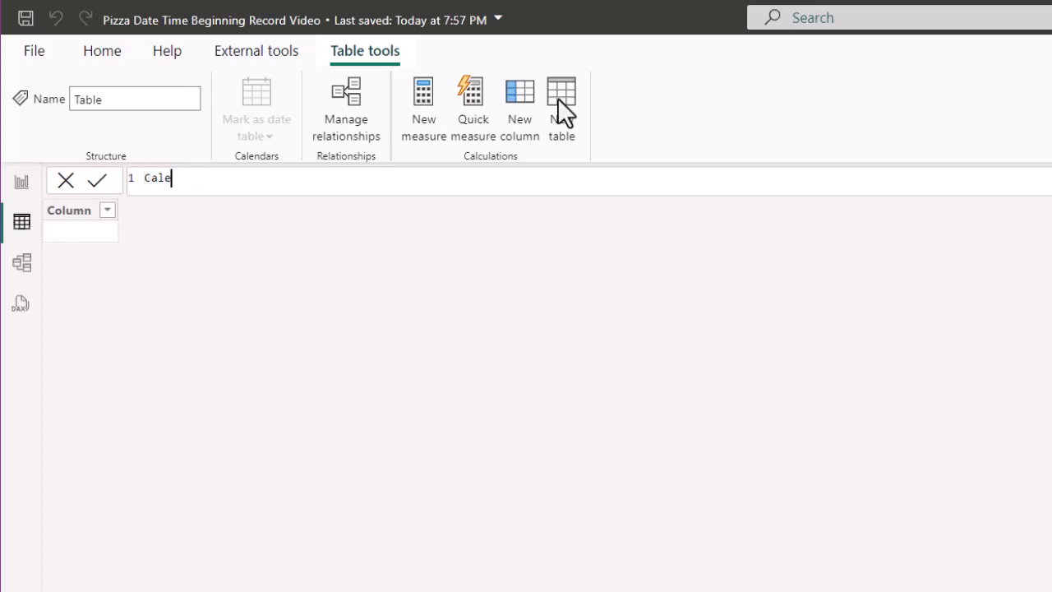
type("ndar Example =")
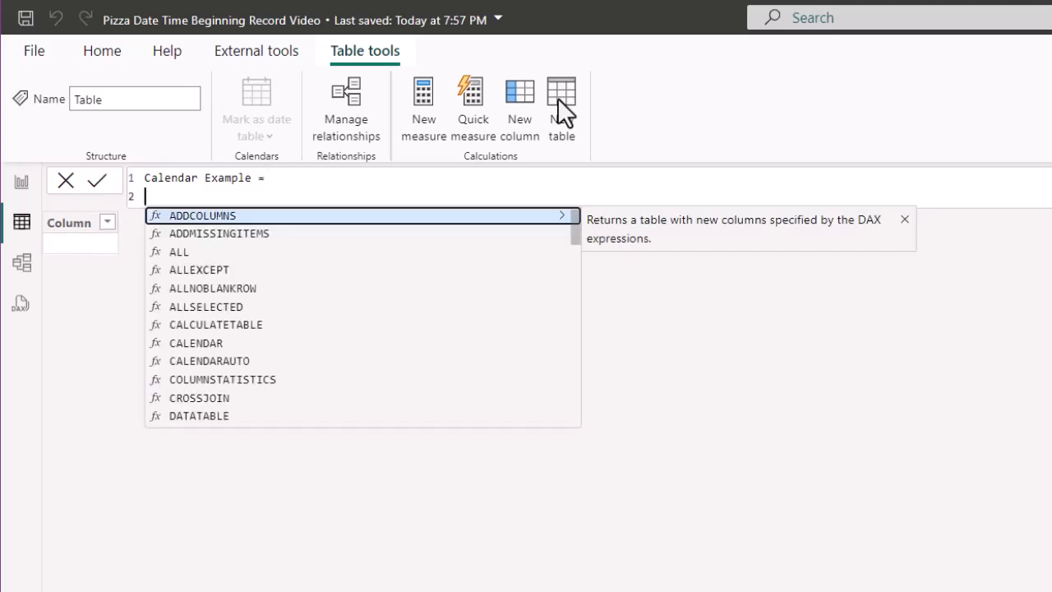
key("shift+Return")
type("cal")
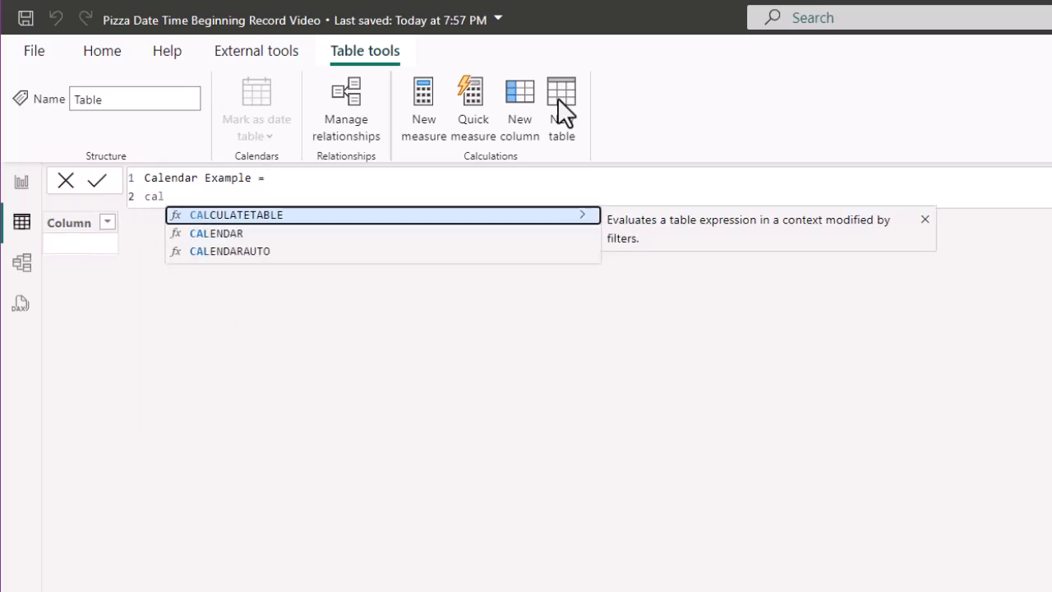
key("Down")
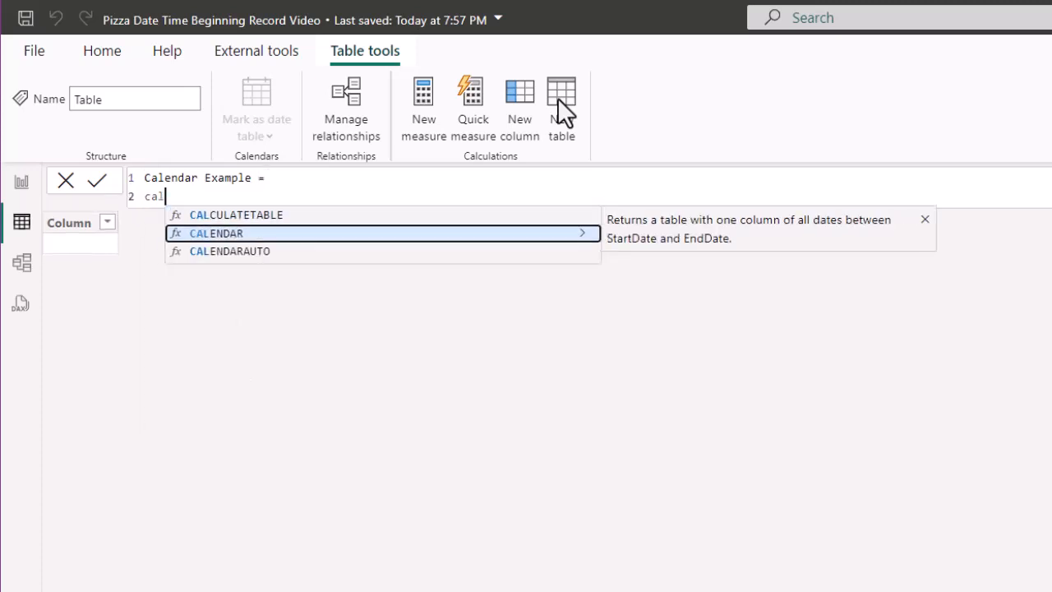
left_click(403, 234)
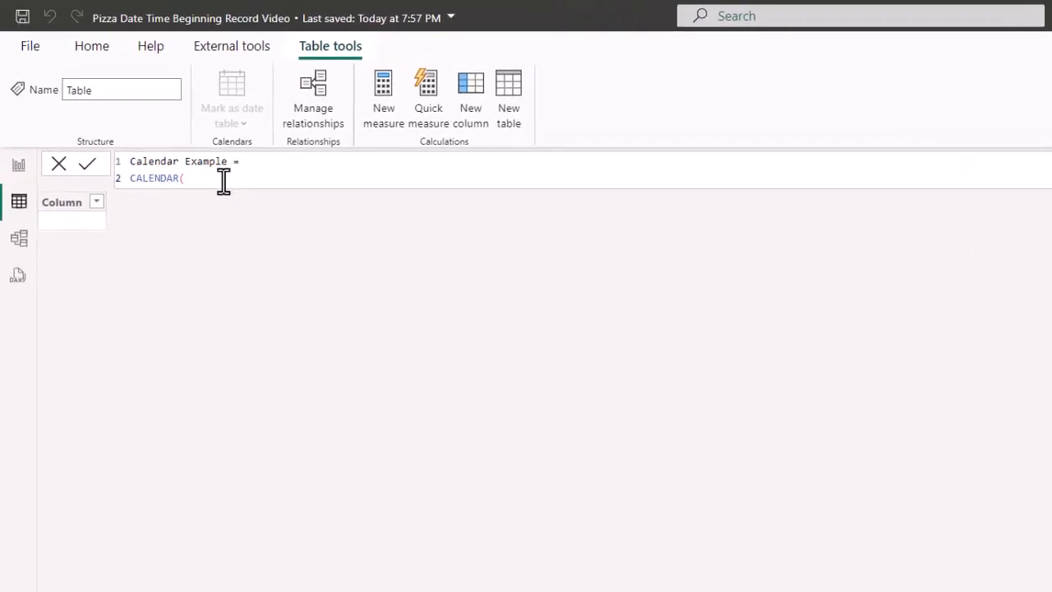
Enter DATE(2024,01,01) as the start date of the CALENDAR function
type("date")
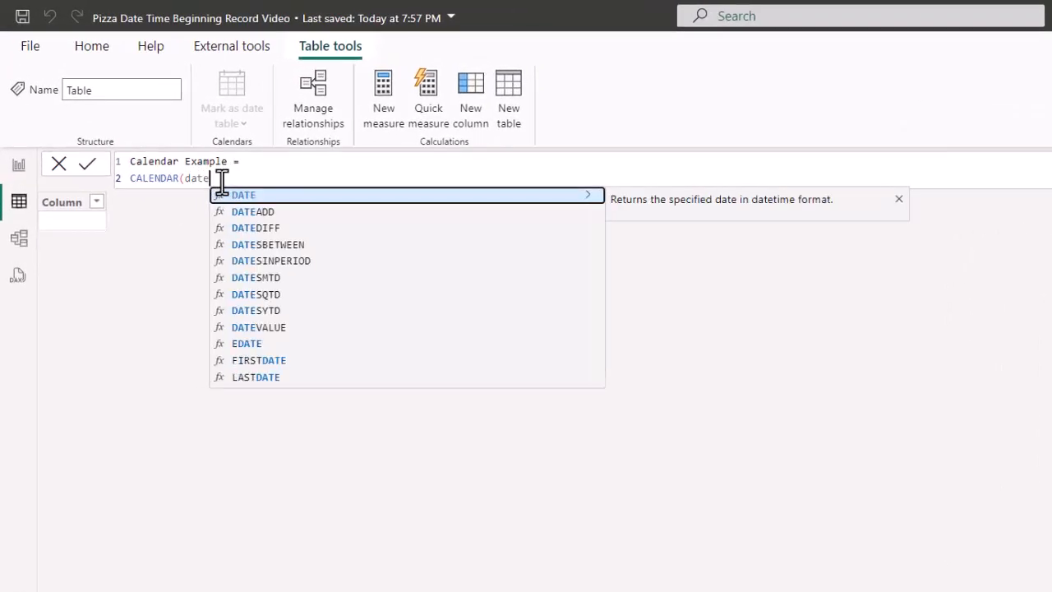
key("Tab")
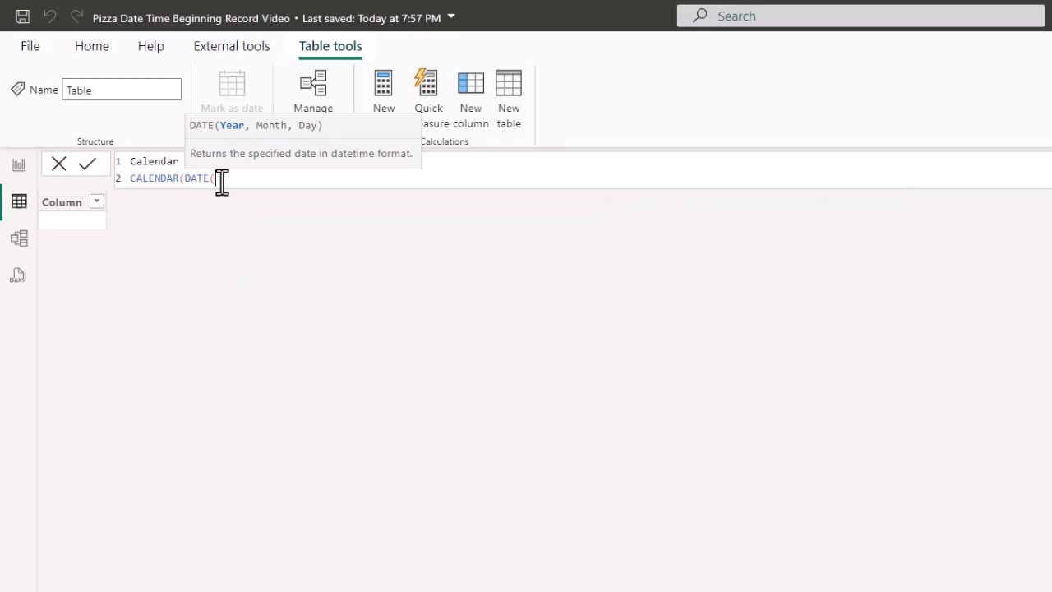
type("2024,01,01")
type("),")
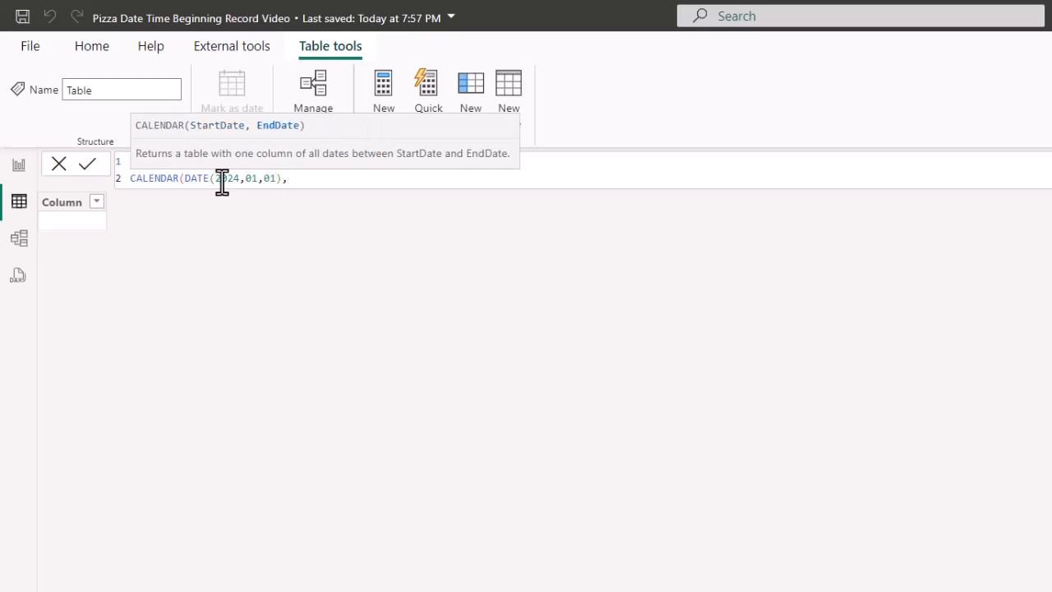
type("2024,01")
key("BackSpace")
key("BackSpace")
key("BackSpace")
key("BackSpace")
key("BackSpace")
key("BackSpace")
key("BackSpace")
Enter DATE(2024,12,31) as the end date of the CALENDAR function and commit the Calendar Example formula
type("date")
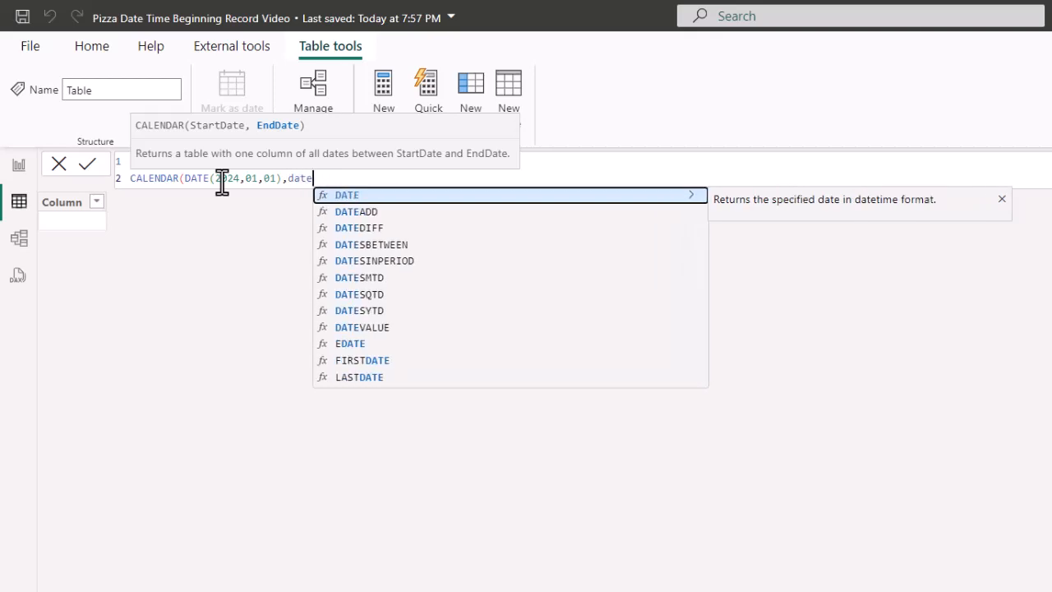
key("Tab")
type("2")
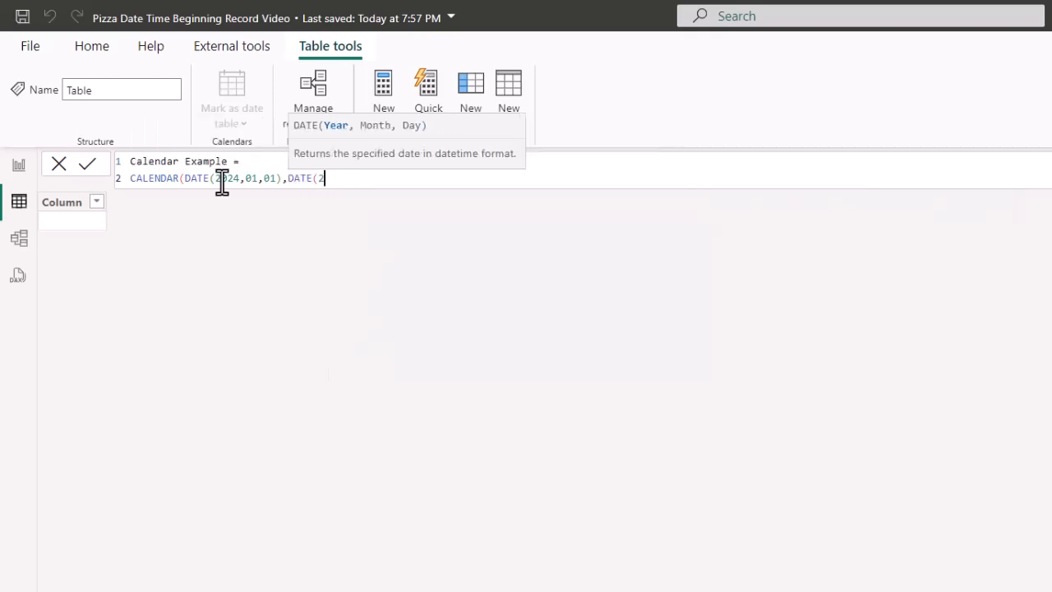
type("0")
type("24,12,31)")
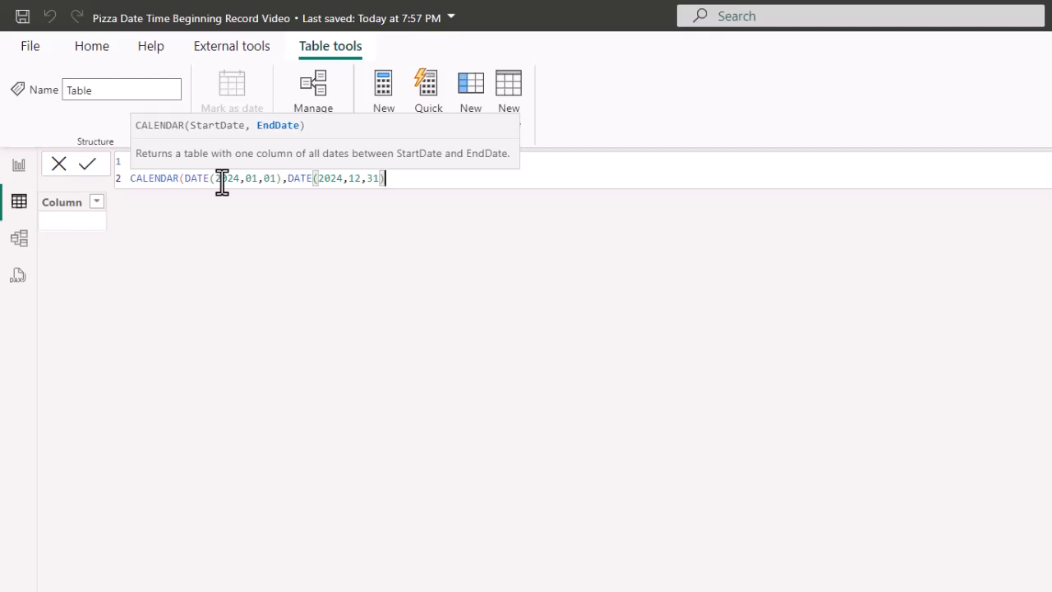
left_click(222, 182)
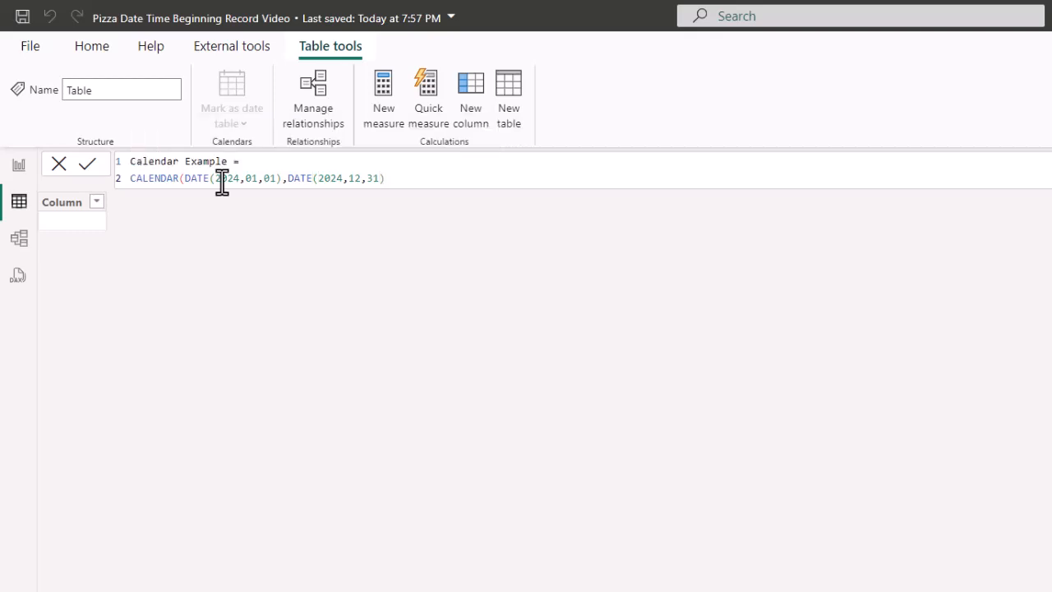
key("Return")
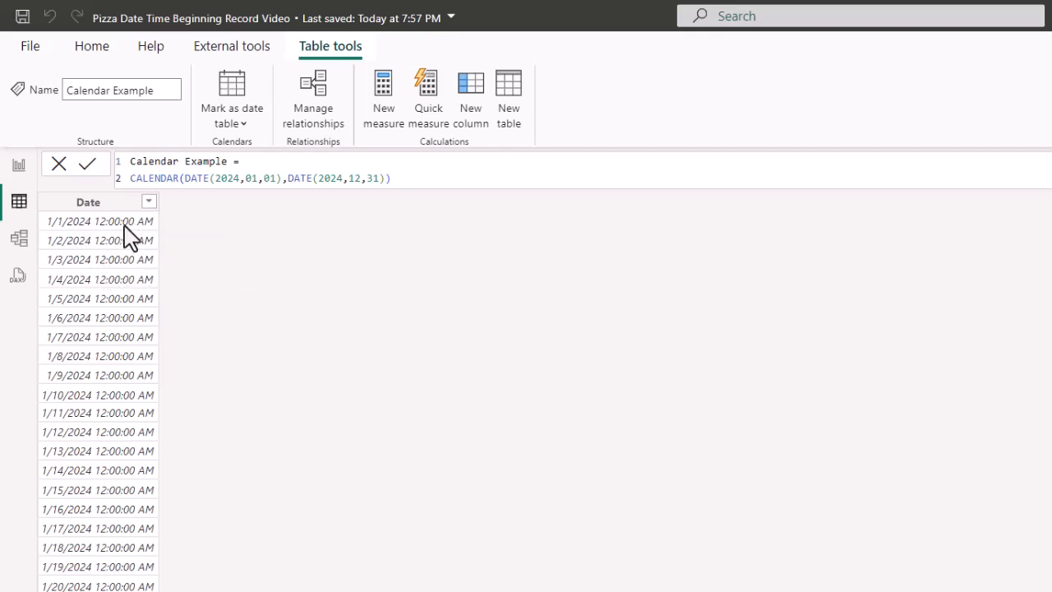
Format the Date column of the Calendar Example table as Short Date
left_click(95, 205)
left_click(95, 206)
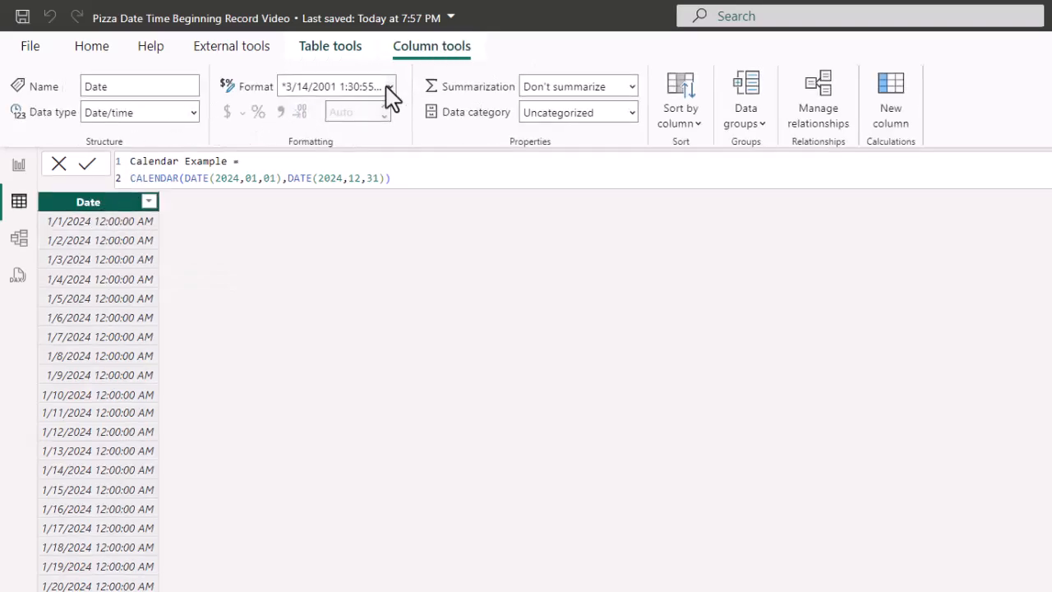
left_click(390, 86)
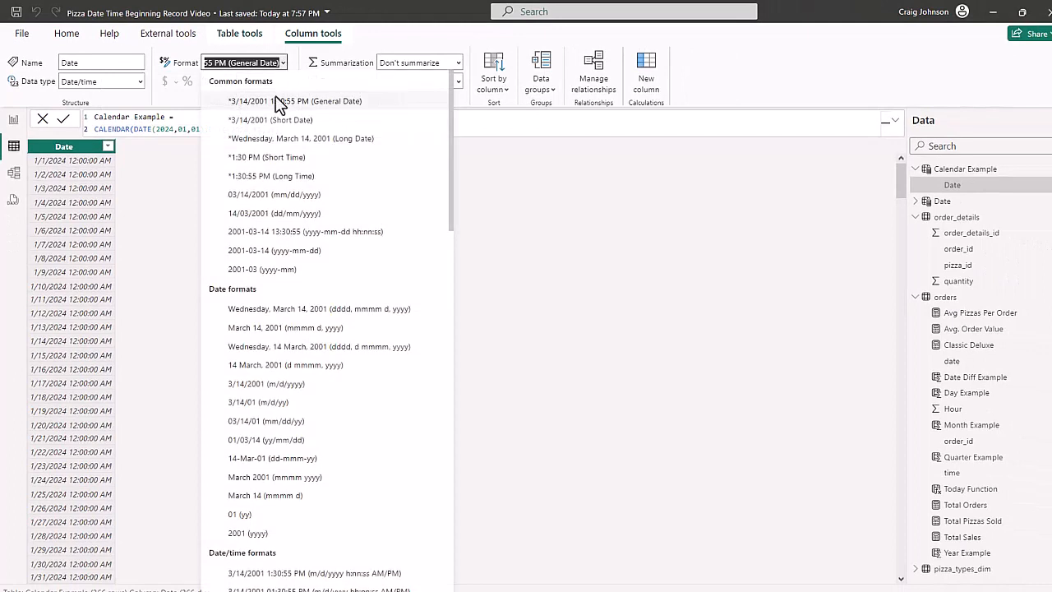
left_click(264, 123)
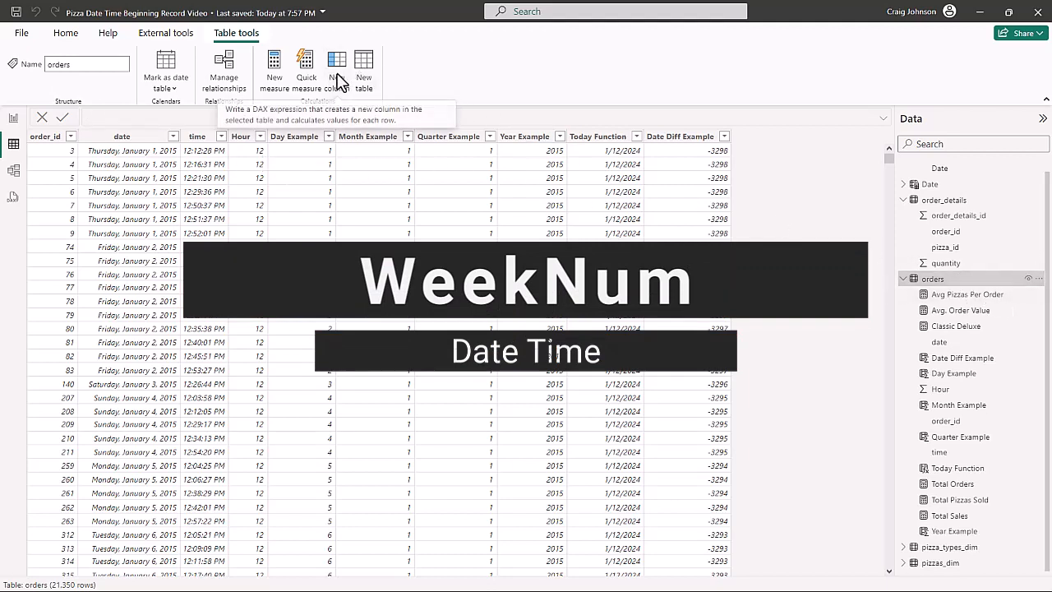
Add a calculated column named WeekNum Example to the orders table and start its formula with the WEEKNUM function
left_click(339, 82)
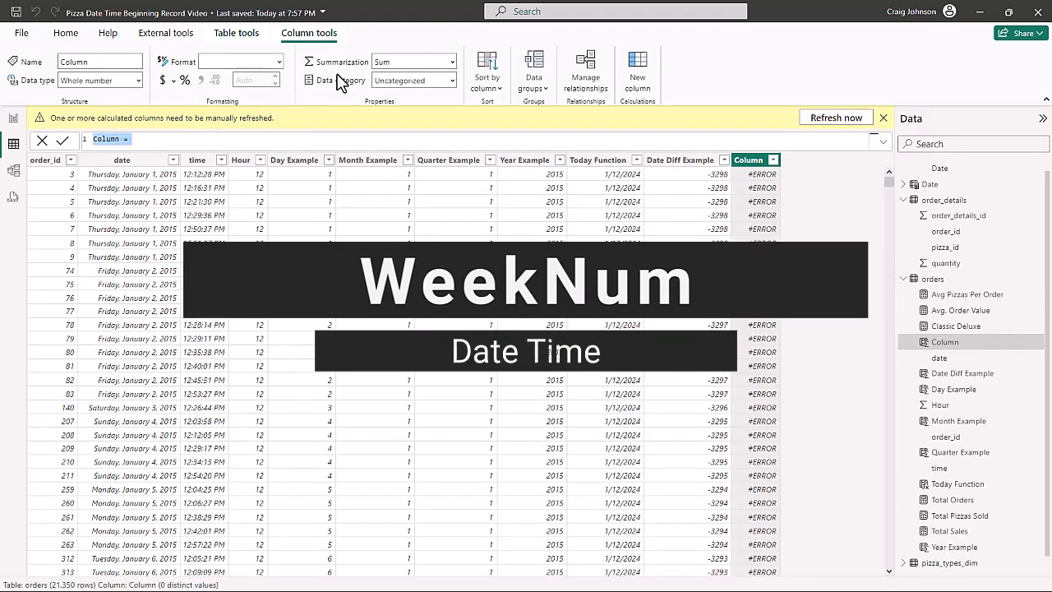
type("WeekNum")
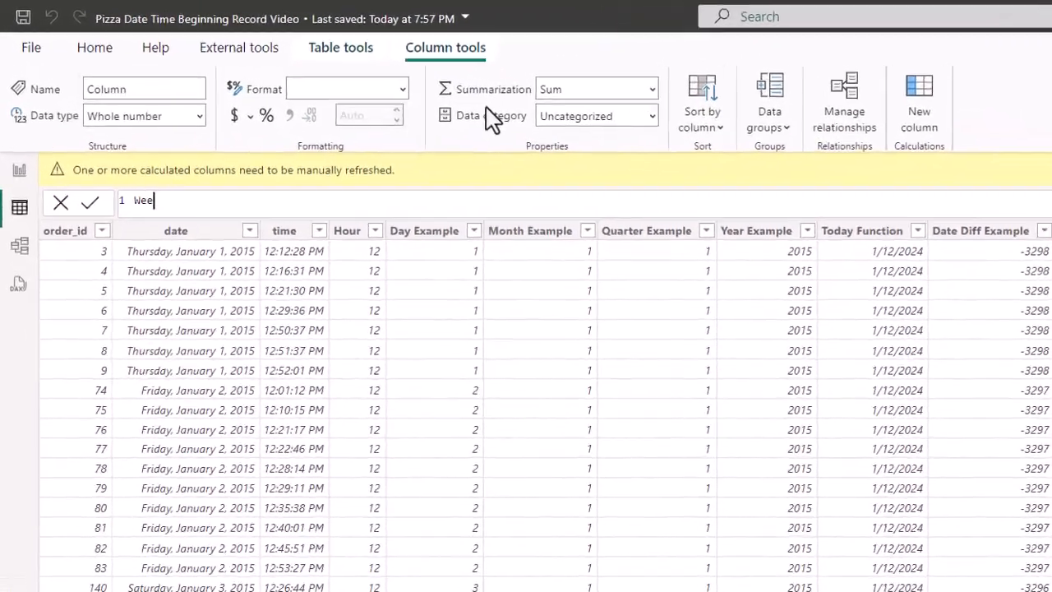
type(" E")
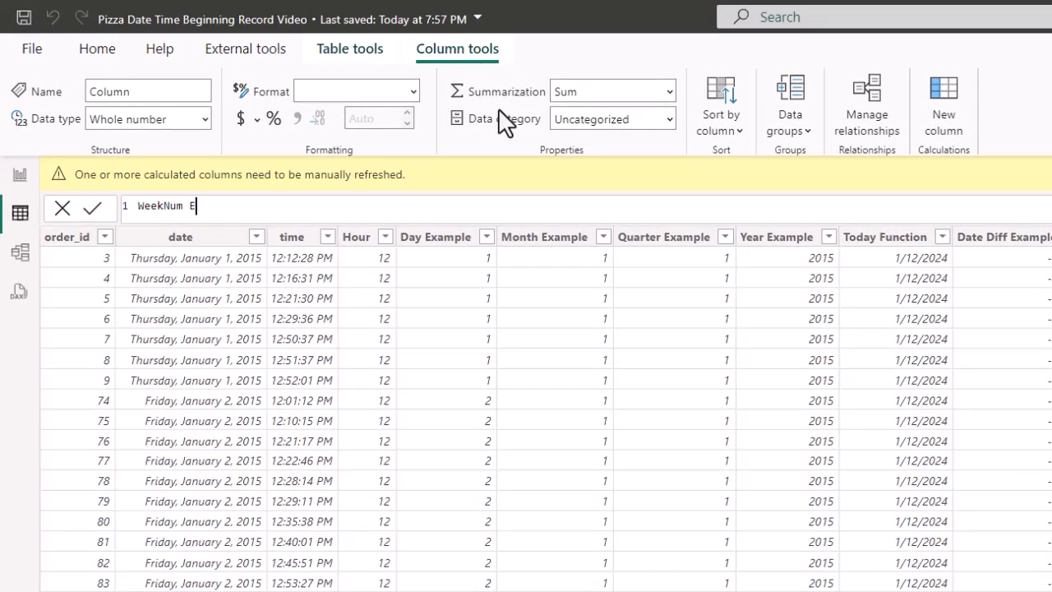
type("xample =")
key("shift+Return")
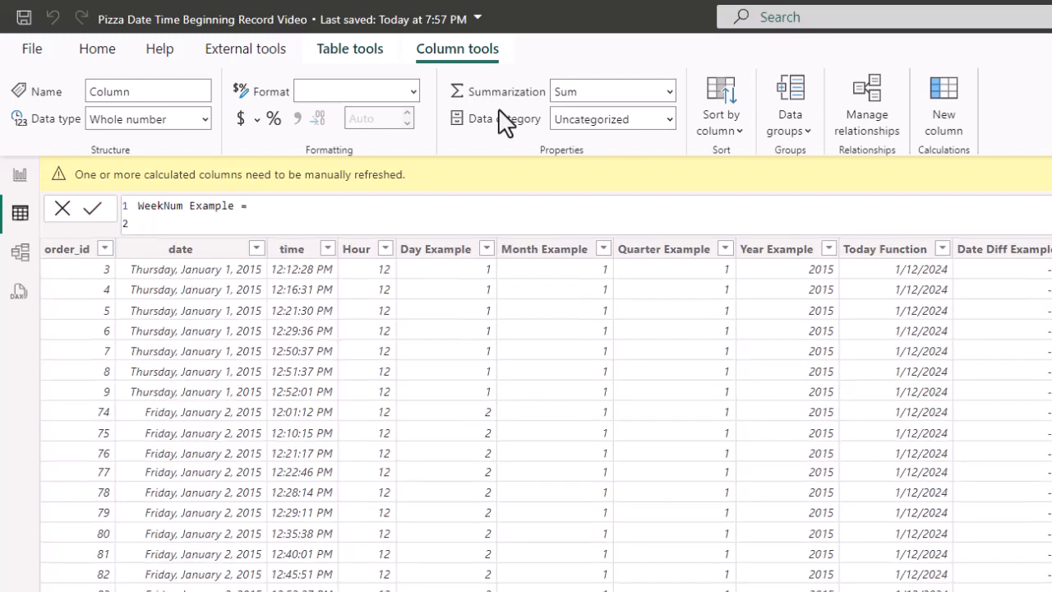
type("we")
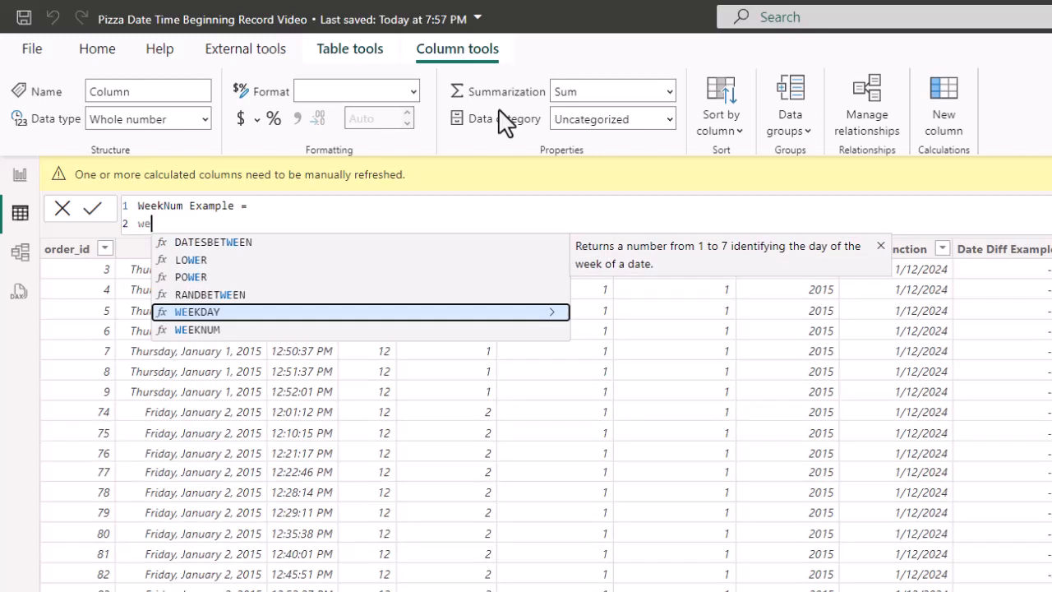
key("Down")
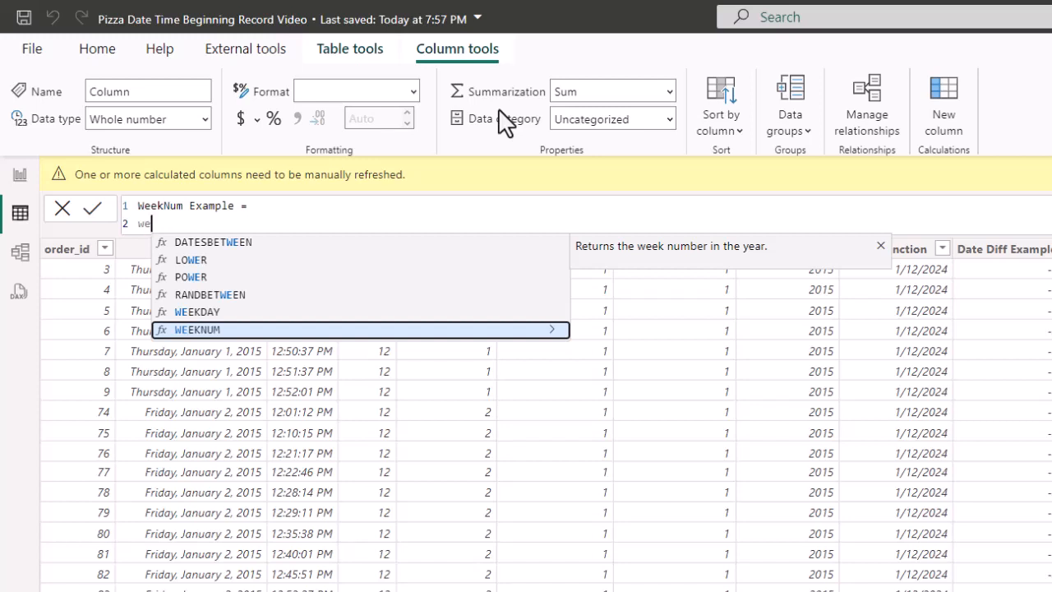
key("Tab")
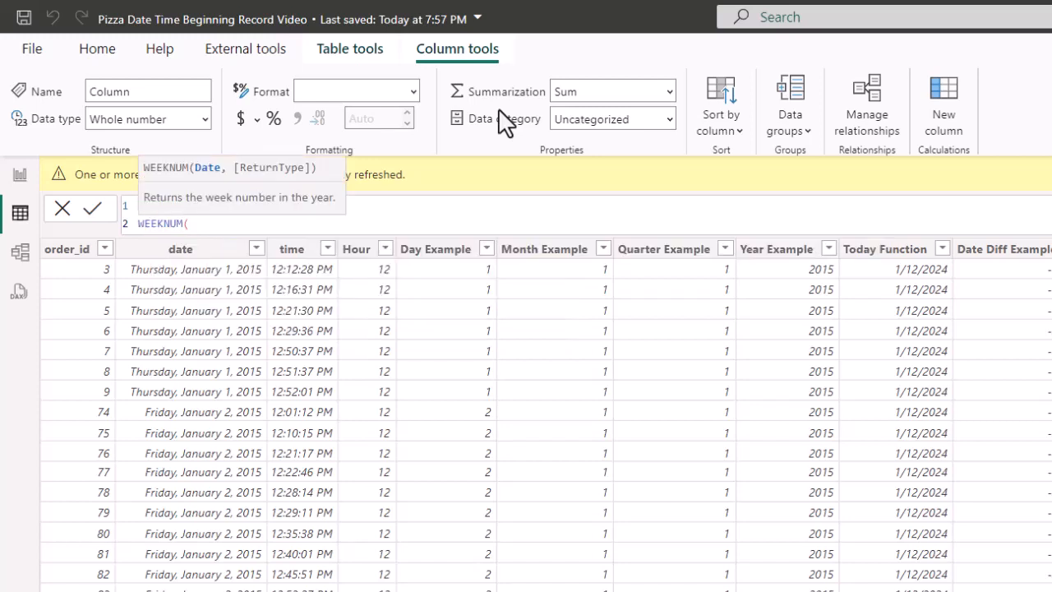
Enter orders[date] as the date of the WEEKNUM function, close it and commit the WeekNum Example formula
type("ord")
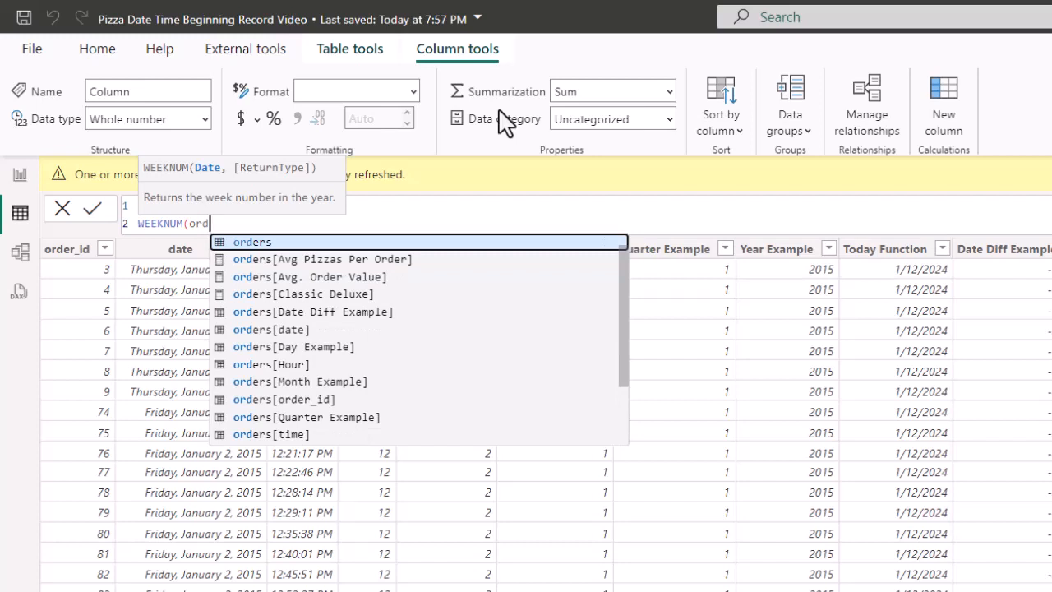
key("Down")
key("Down")
key("Down")
key("Down")
key("Down")
key("Tab")
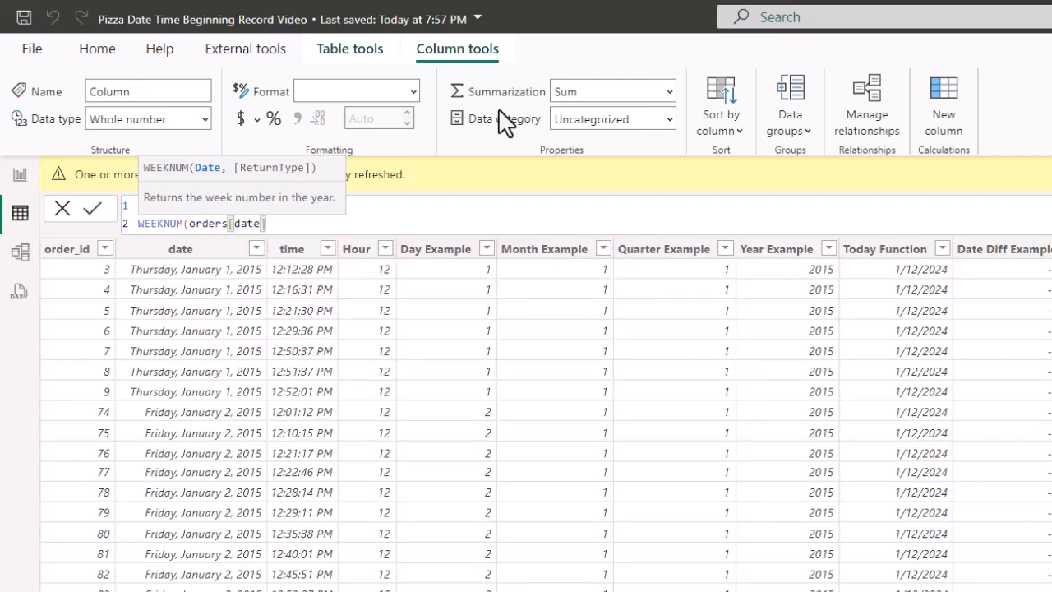
type(")")
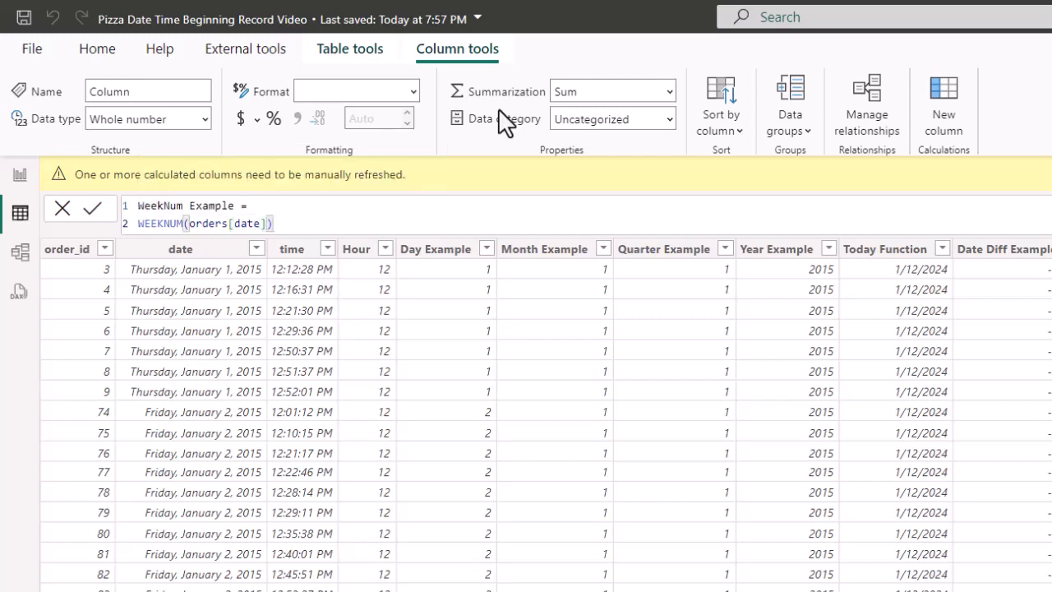
key("Return")
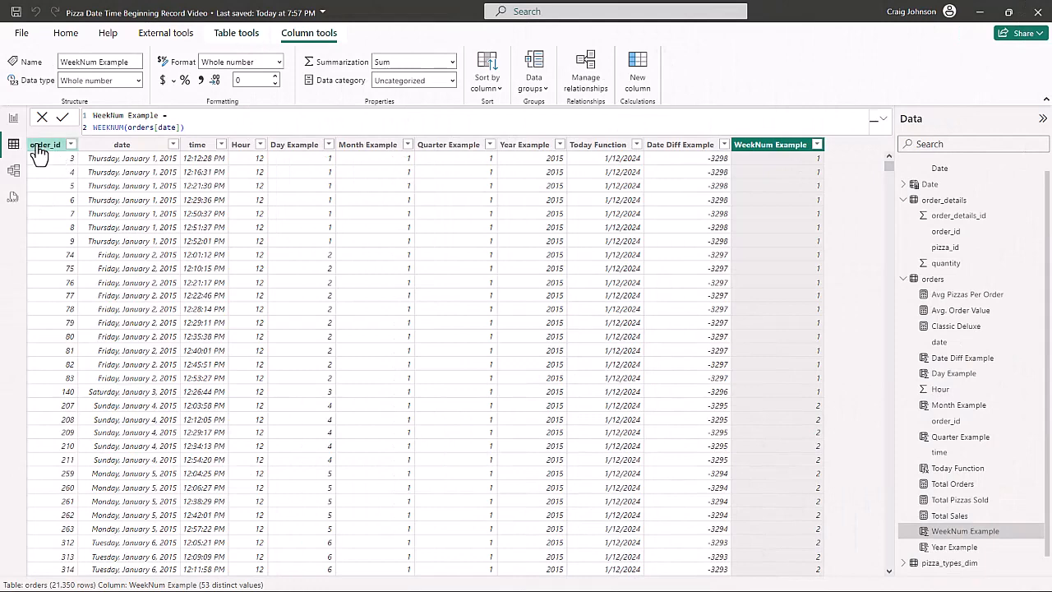
Add a card visual showing Total Sales from the orders table to the upper-left area of the DateTime report page
left_click(13, 118)
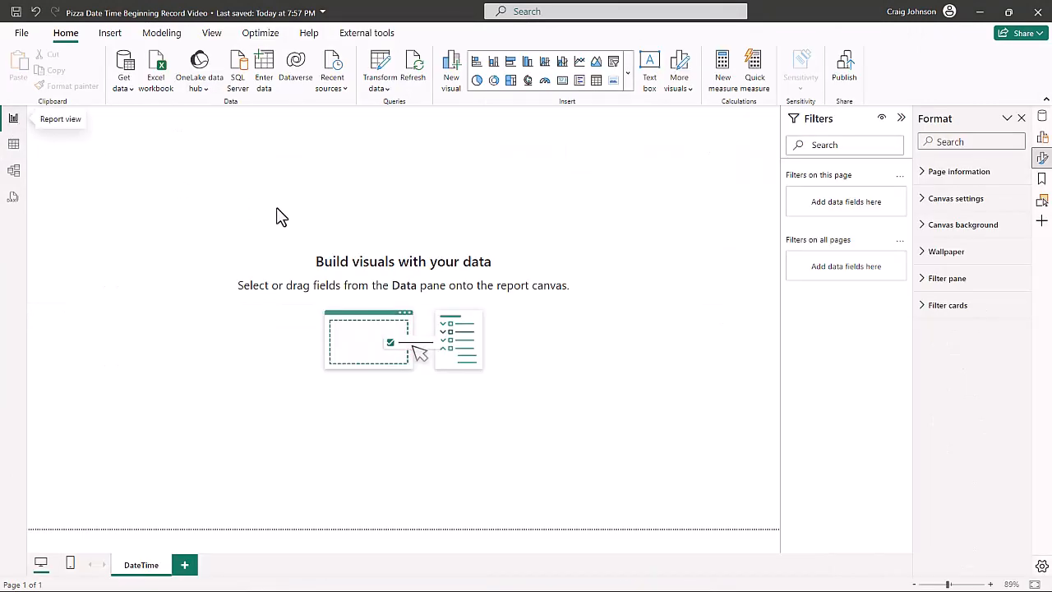
left_click(562, 82)
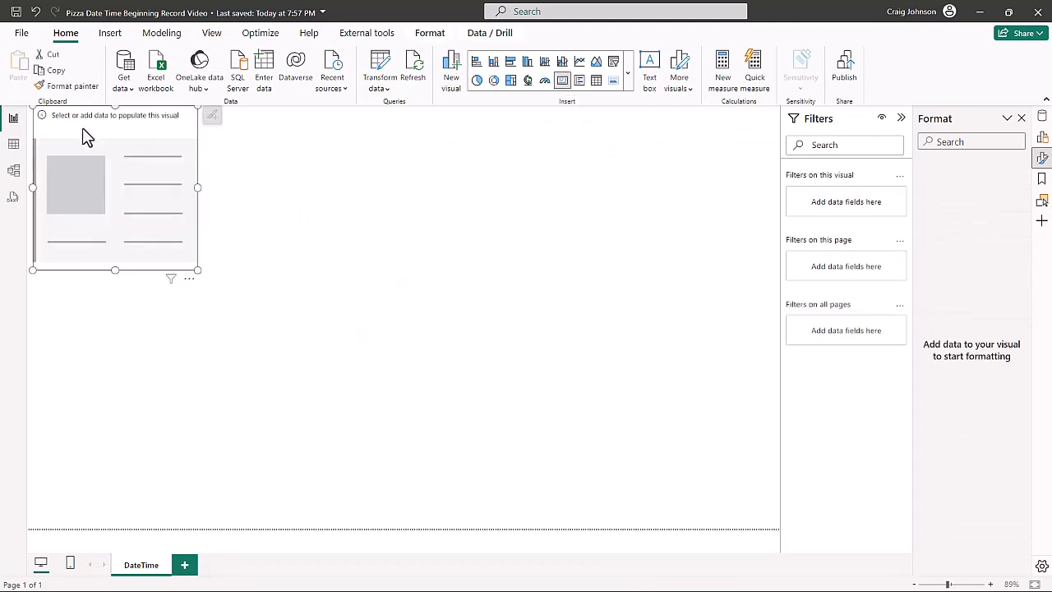
left_click_drag(87, 132, 181, 168)
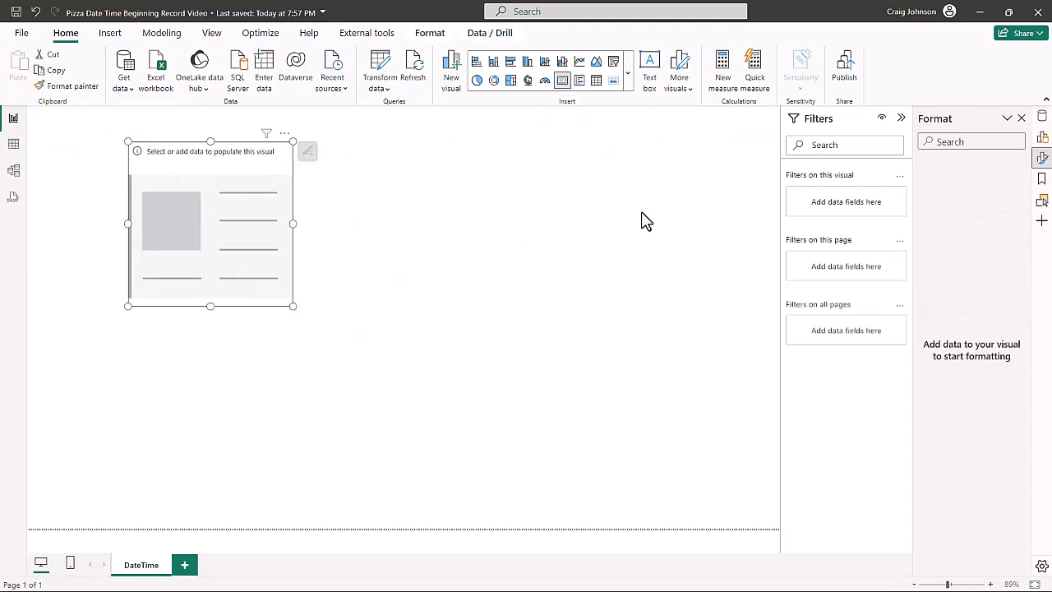
left_click(1042, 116)
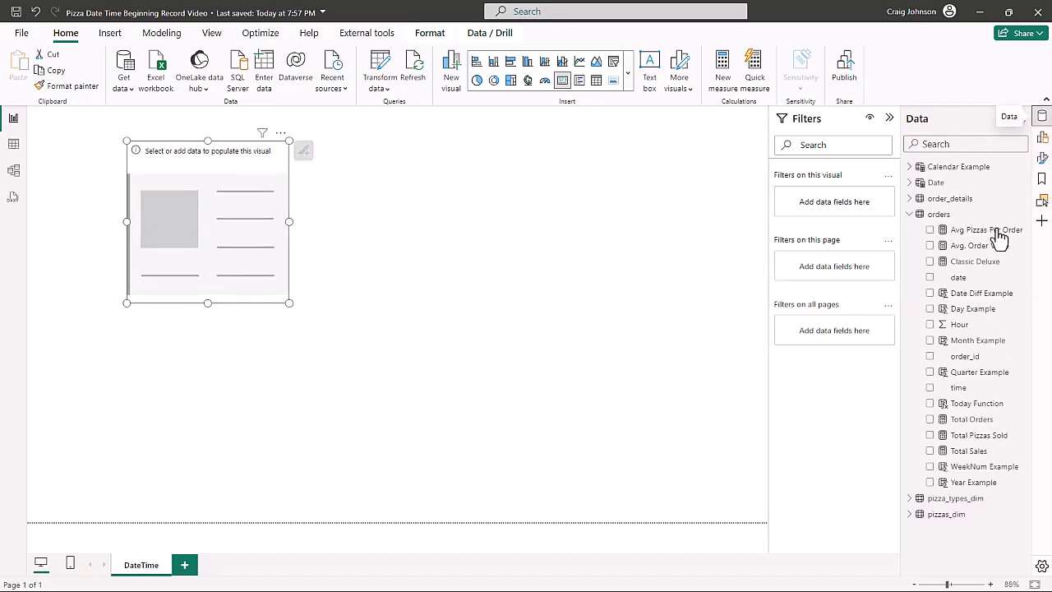
left_click(930, 451)
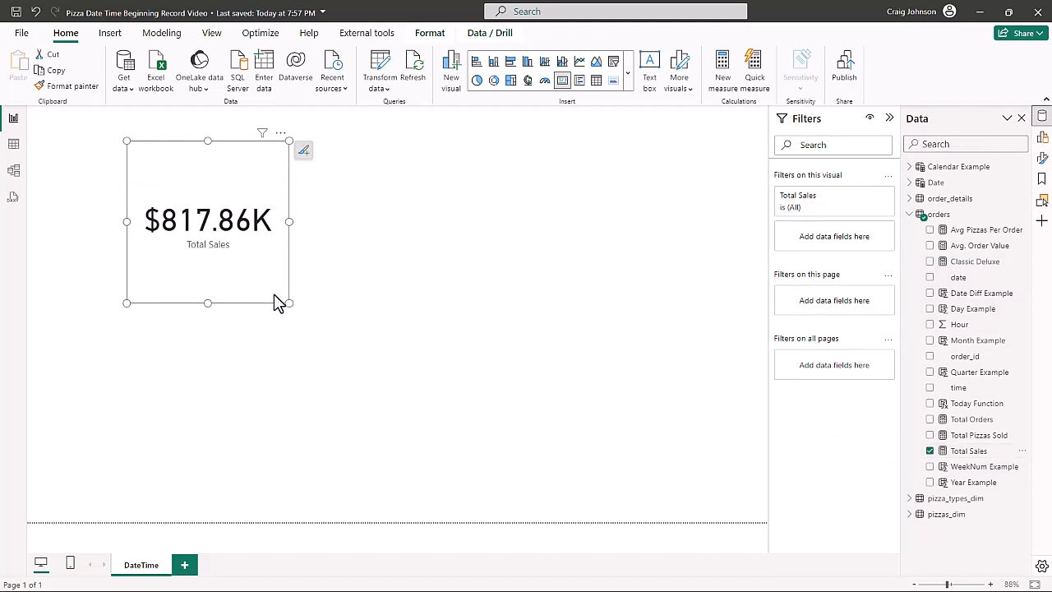
left_click_drag(288, 302, 279, 295)
left_click(638, 170)
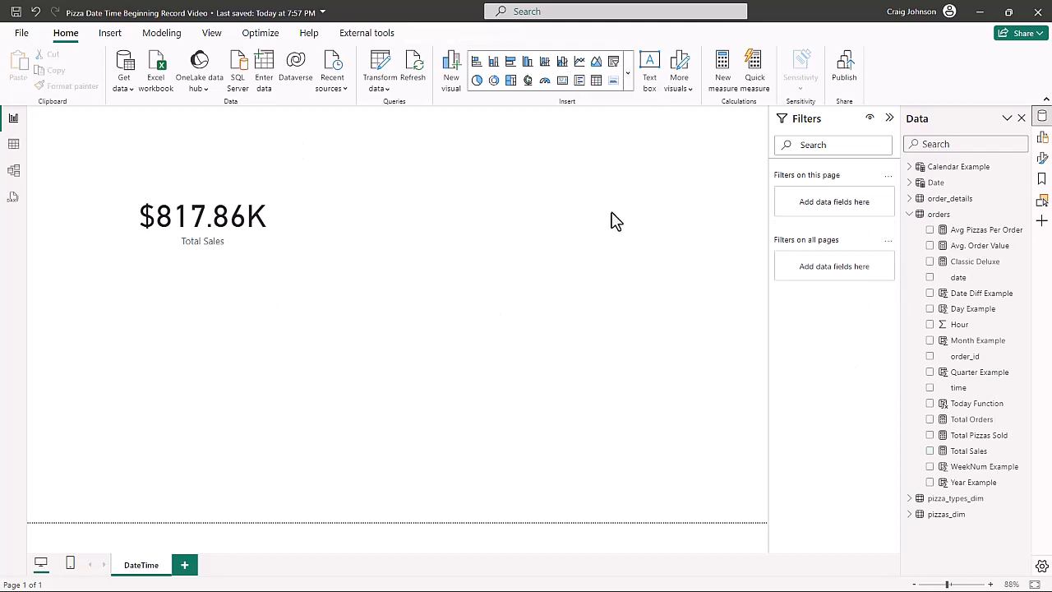
Add a slicer to the upper-right area of the report page and populate it with Quarter Example from the orders table
left_click(613, 68)
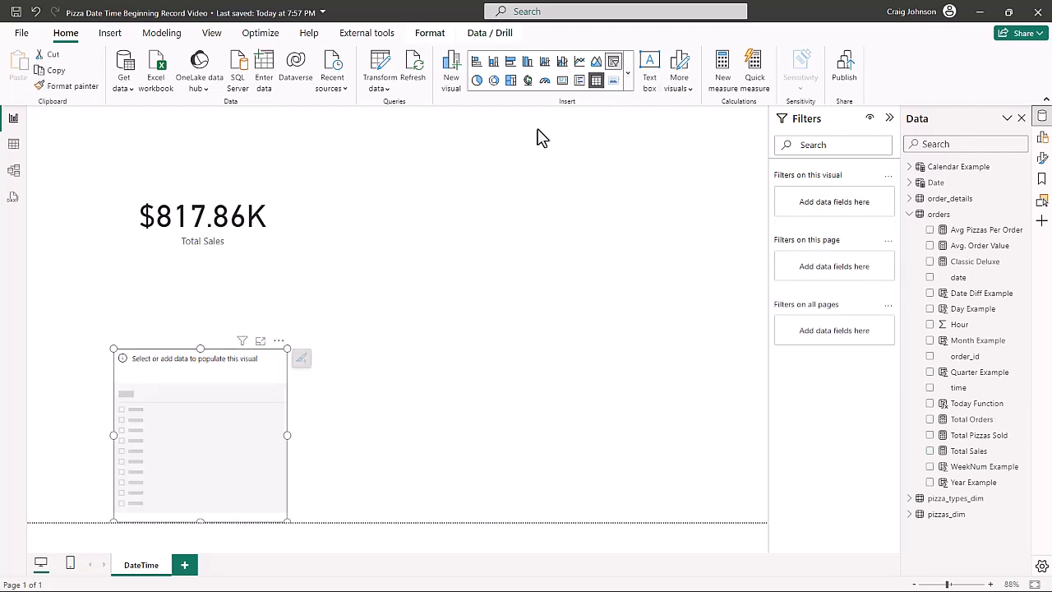
left_click_drag(249, 374, 621, 147)
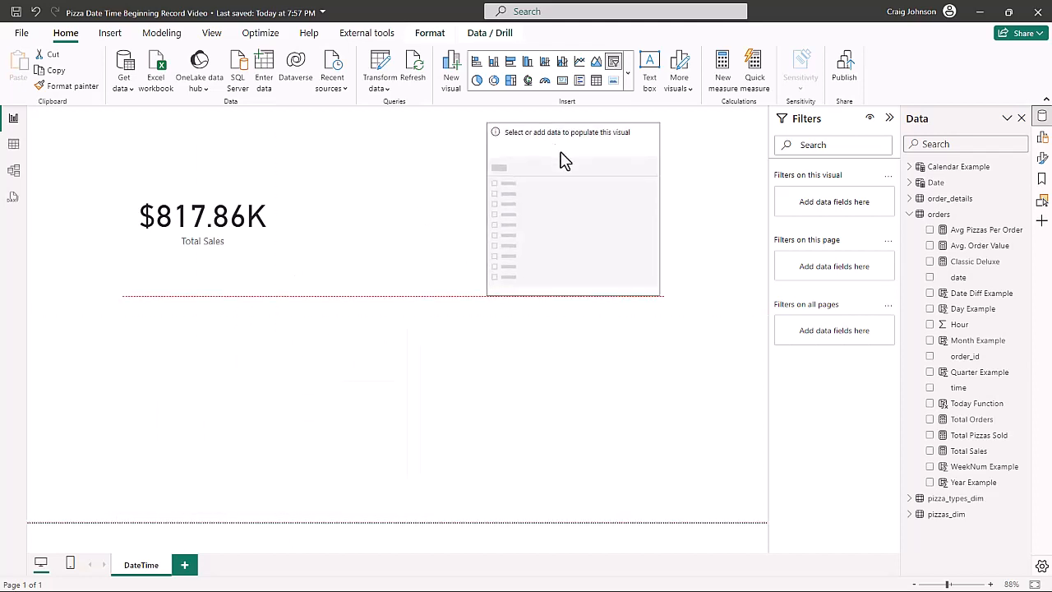
left_click(1040, 139)
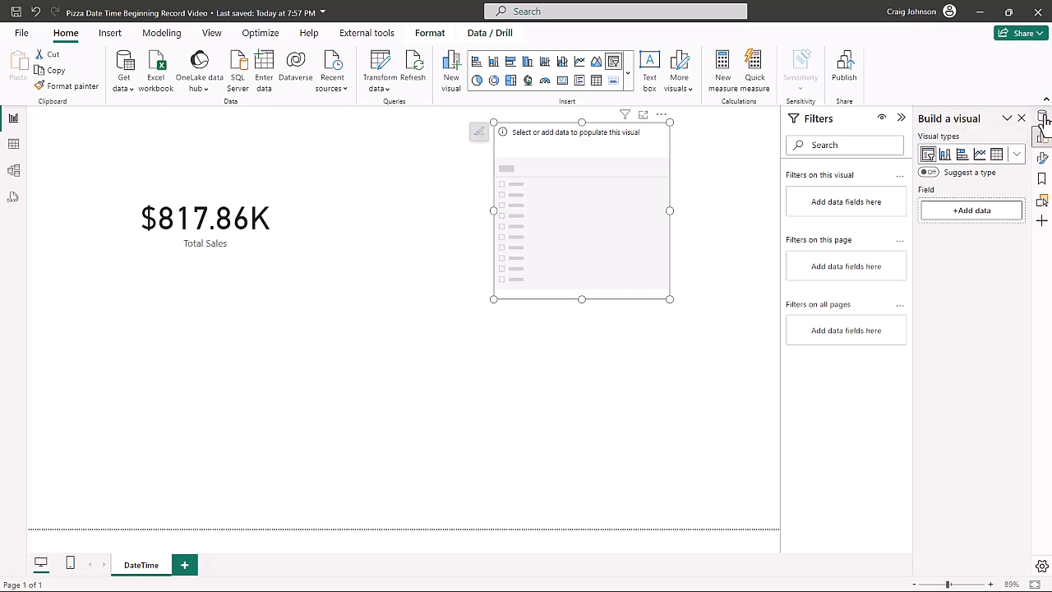
left_click(1042, 116)
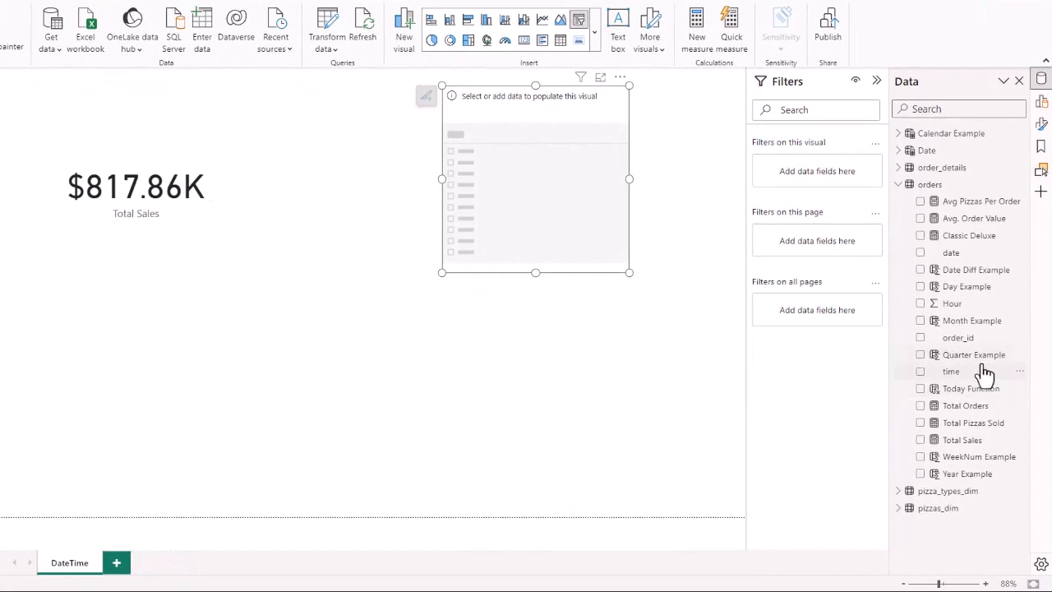
left_click_drag(953, 358, 517, 182)
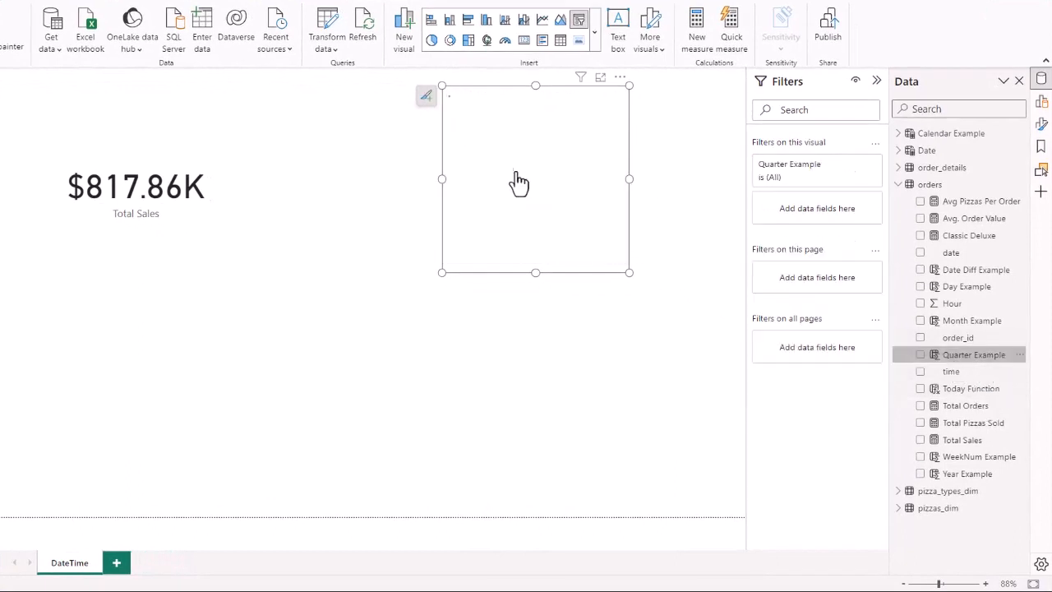
Change the Quarter Example slicer's style to Vertical list
left_click(1042, 125)
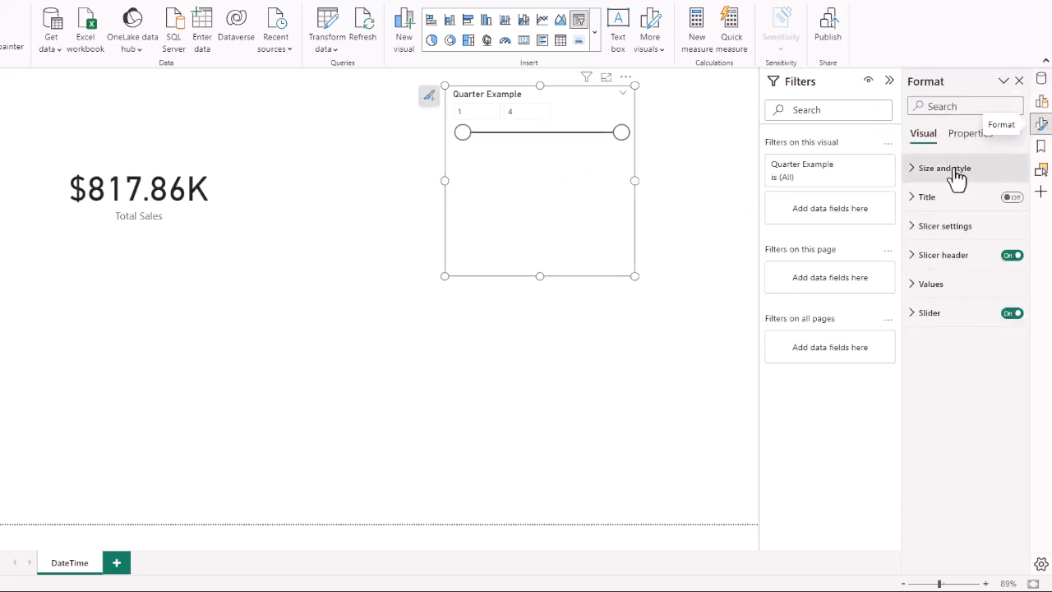
left_click(914, 232)
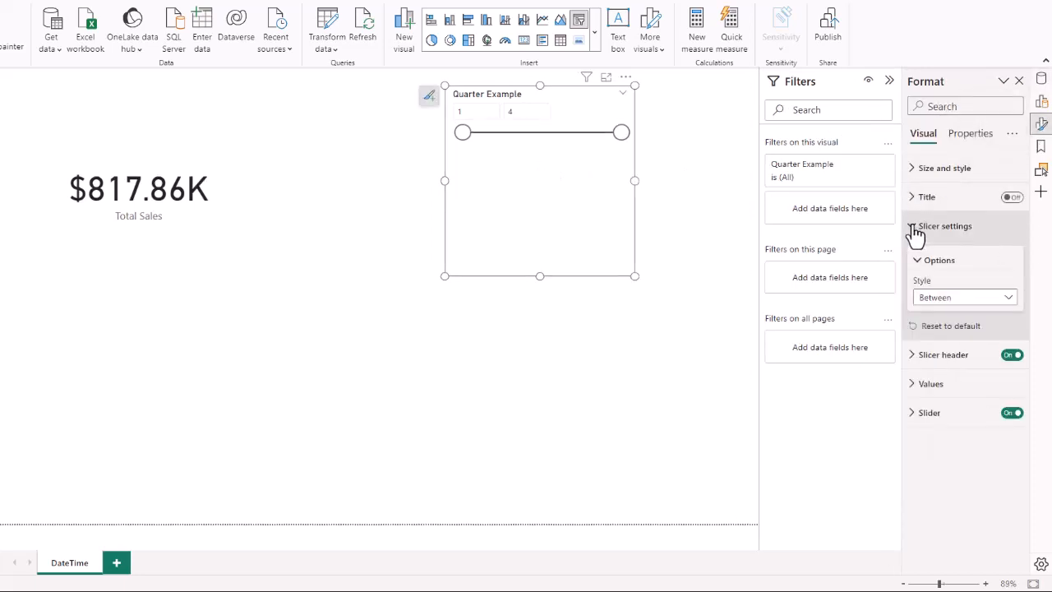
left_click(1012, 306)
left_click(937, 314)
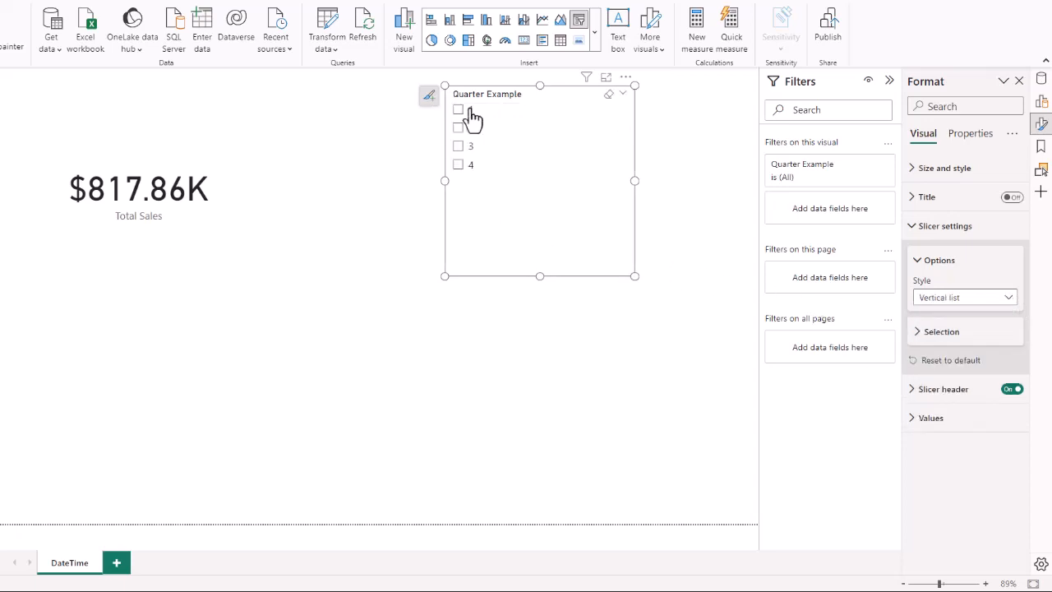
Filter the Total Sales card by quarters 1, 2 and 4 in turn, toggle quarter 4 off and on, and leave it selected
left_click(459, 110)
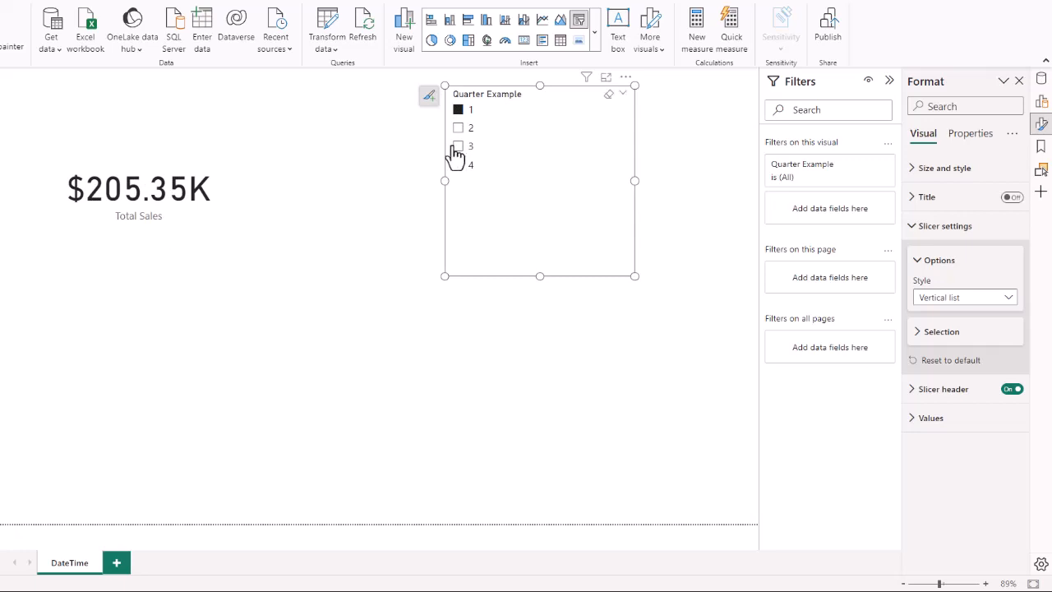
left_click(459, 129)
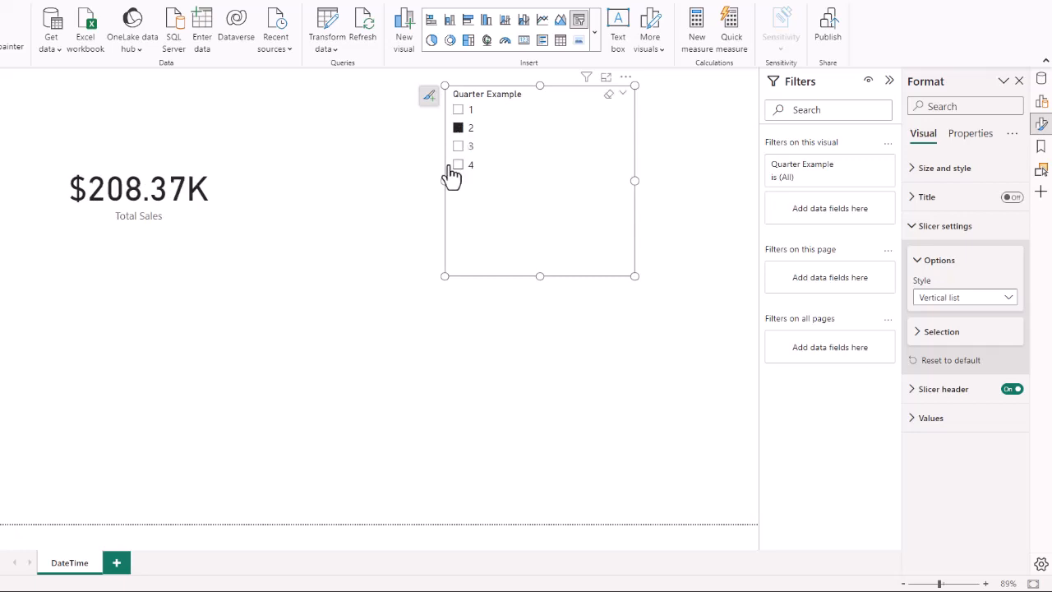
left_click(458, 166)
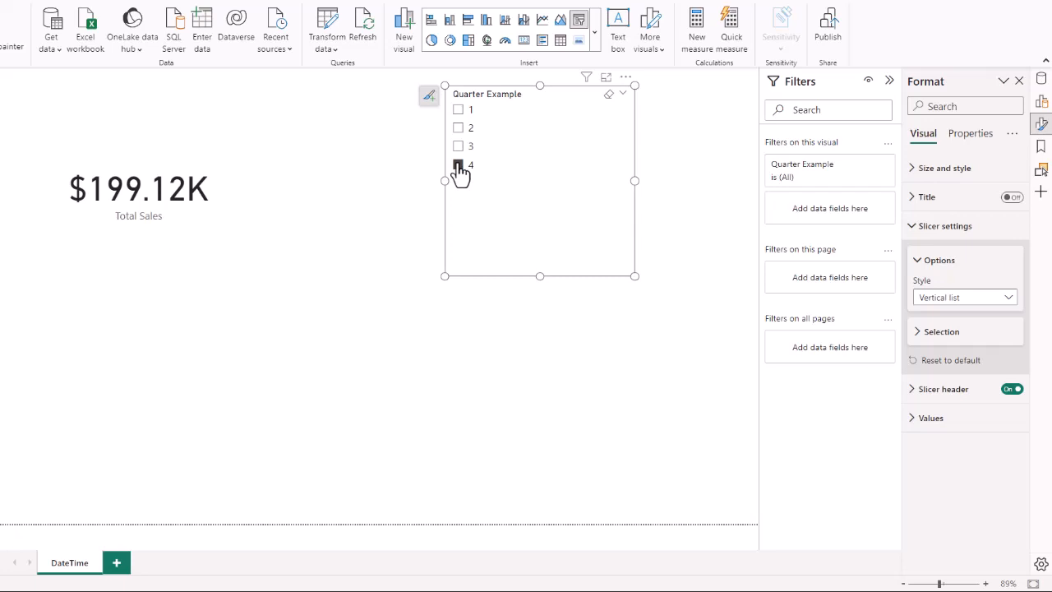
left_click(458, 166)
left_click(458, 166)
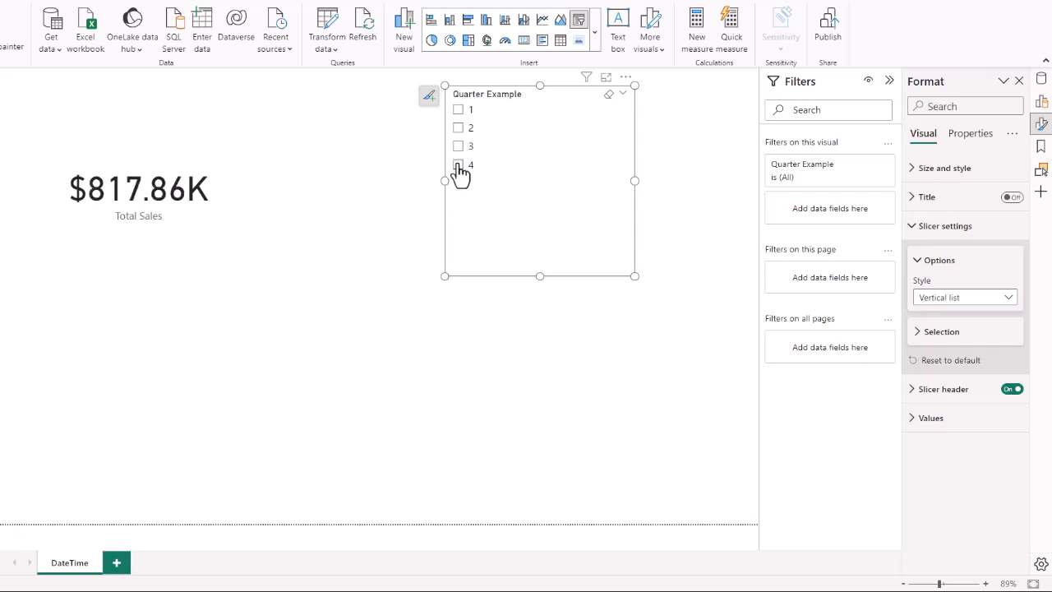
left_click(331, 373)
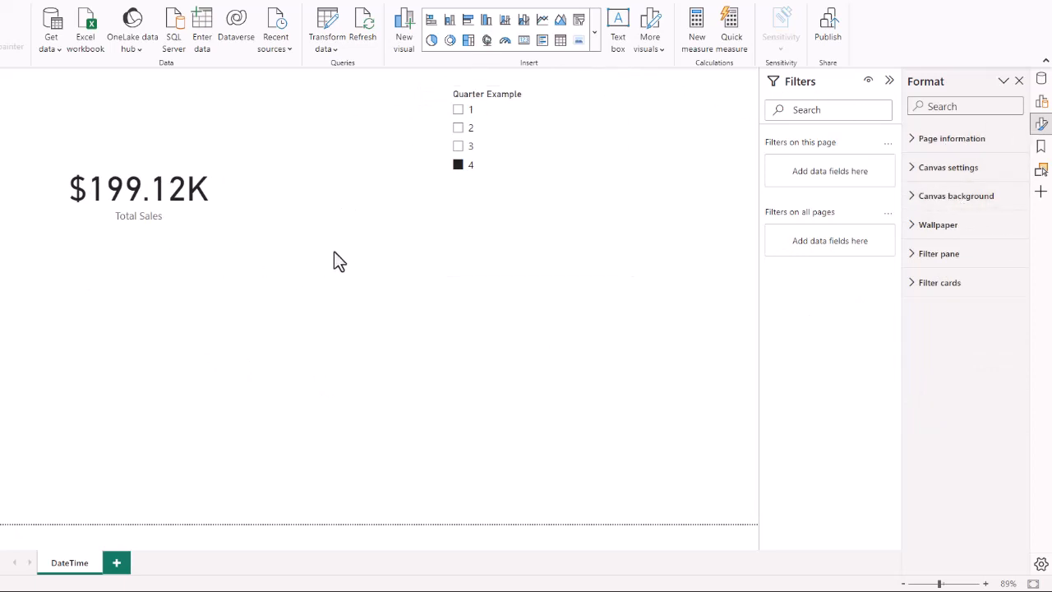
Add a card showing Total Orders from the orders table below the Total Sales card and widen it
left_click(524, 43)
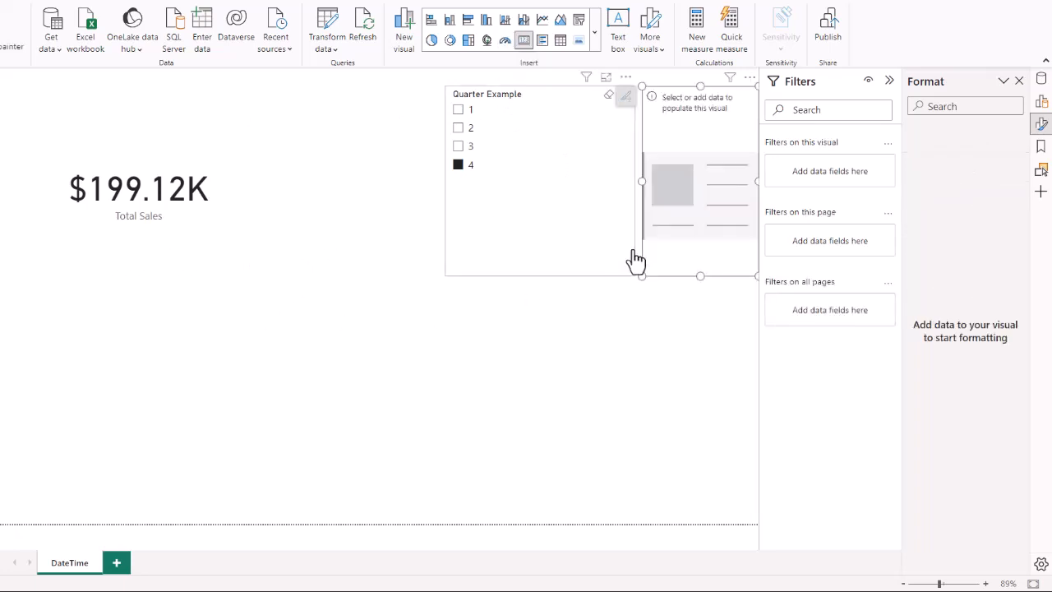
left_click_drag(713, 129, 161, 333)
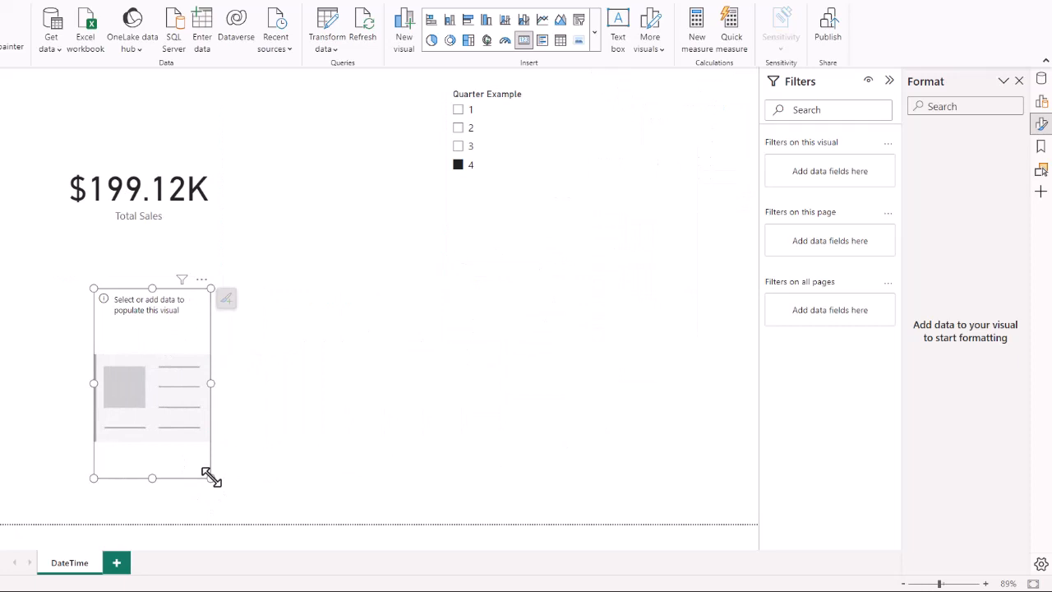
left_click_drag(212, 477, 281, 456)
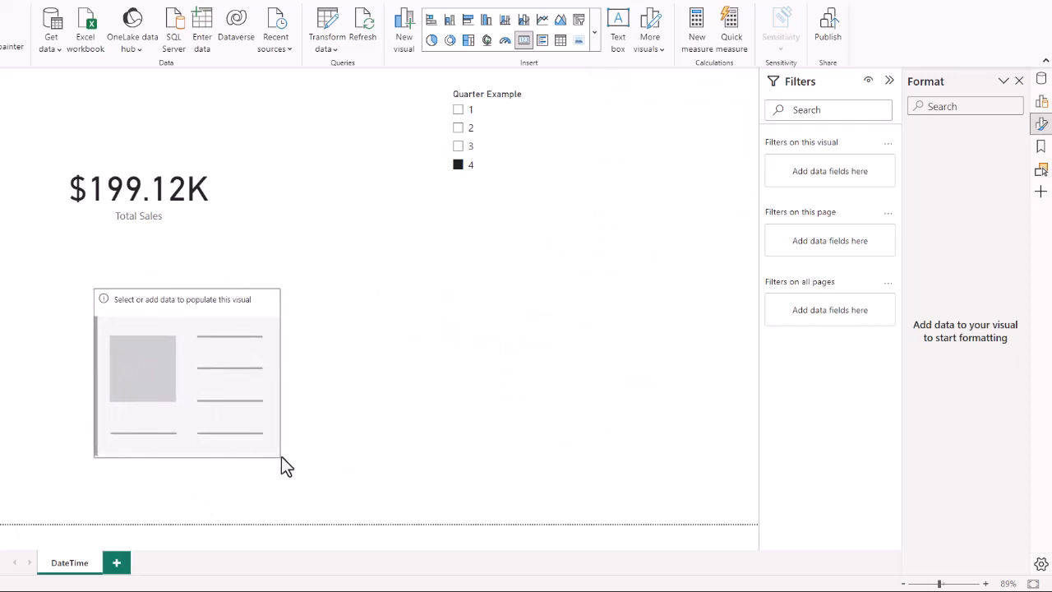
left_click(1041, 78)
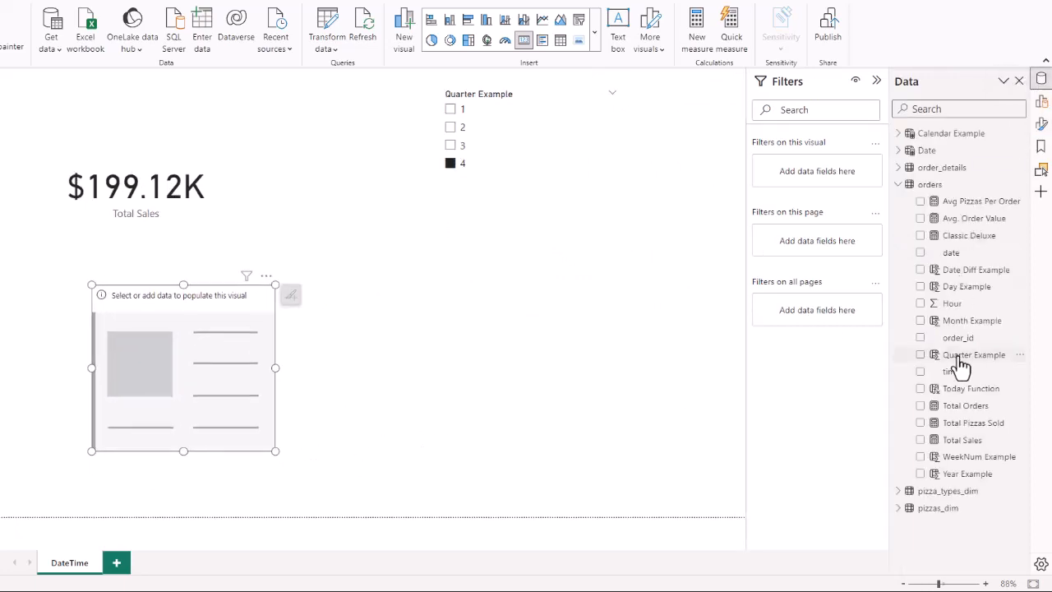
left_click_drag(961, 410, 205, 368)
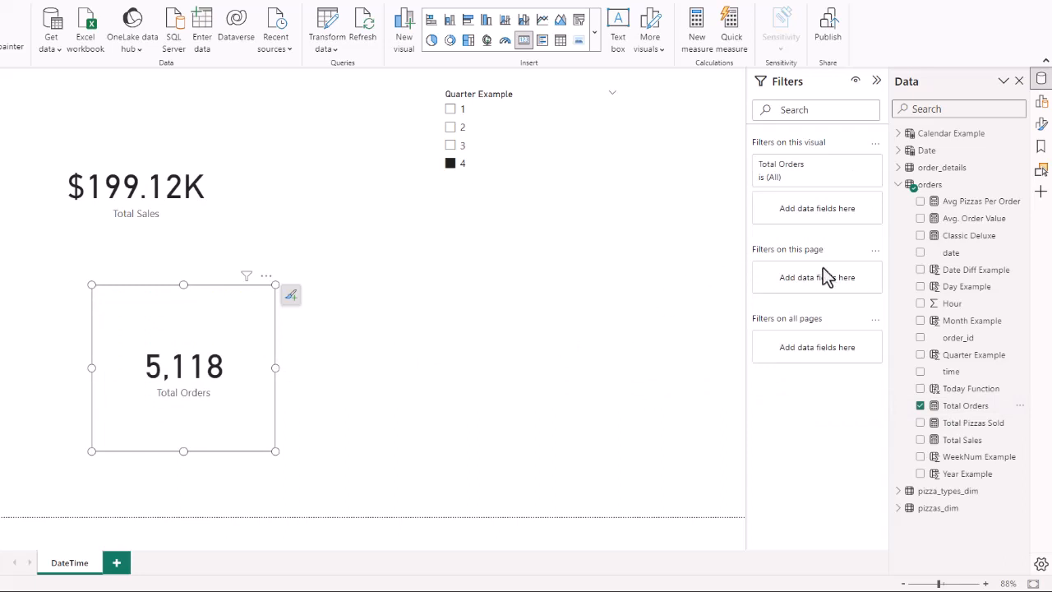
Add a second slicer below the Quarter Example slicer and populate it with Month Example from the orders table
left_click(661, 364)
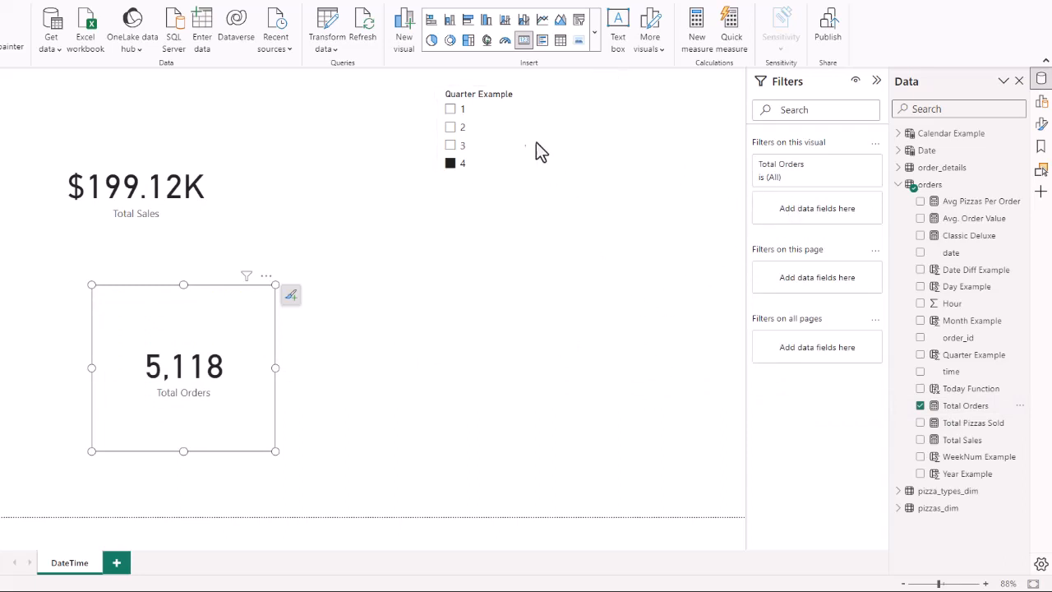
left_click(578, 22)
left_click_drag(698, 137, 556, 342)
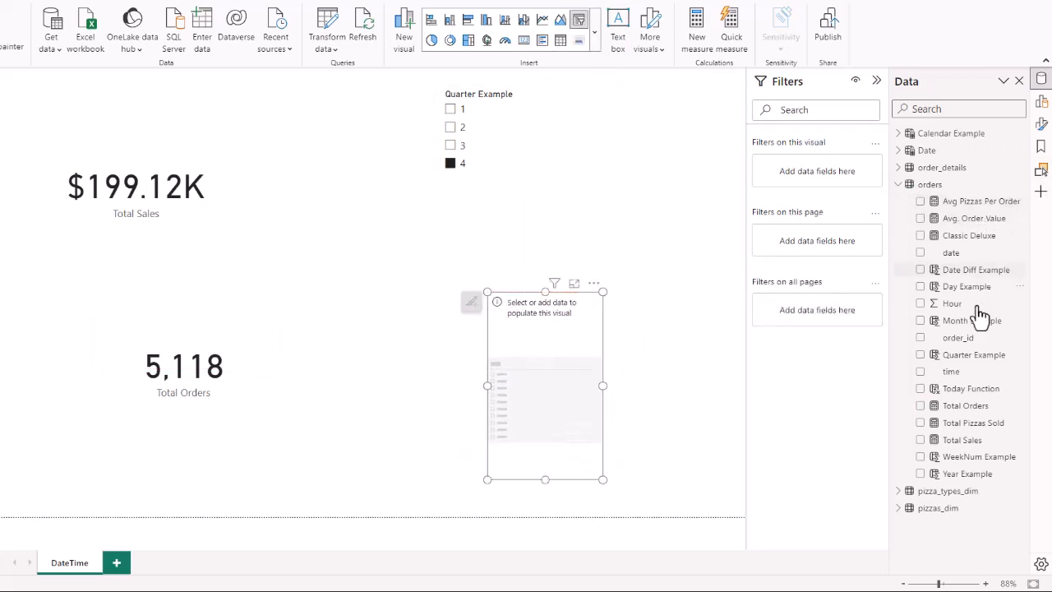
left_click_drag(949, 326, 561, 366)
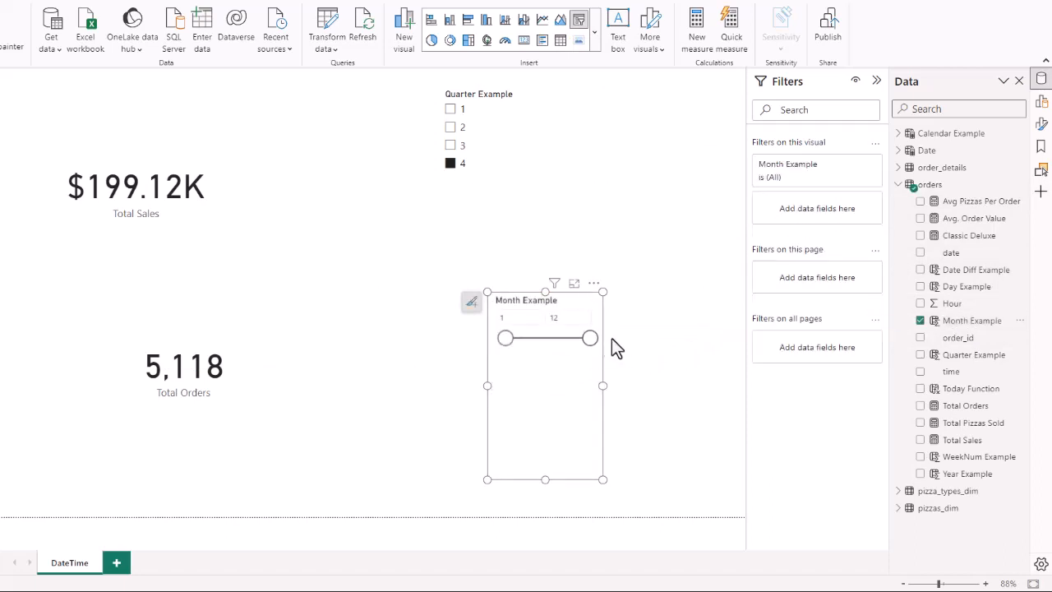
Change the Month Example slicer's style to Vertical list
left_click(1041, 125)
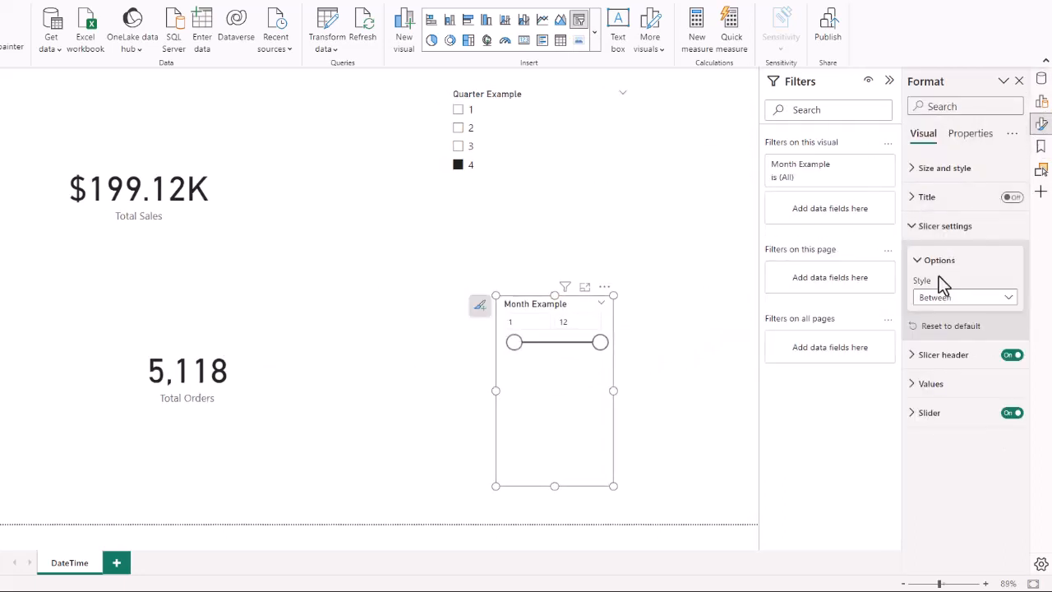
left_click(1009, 299)
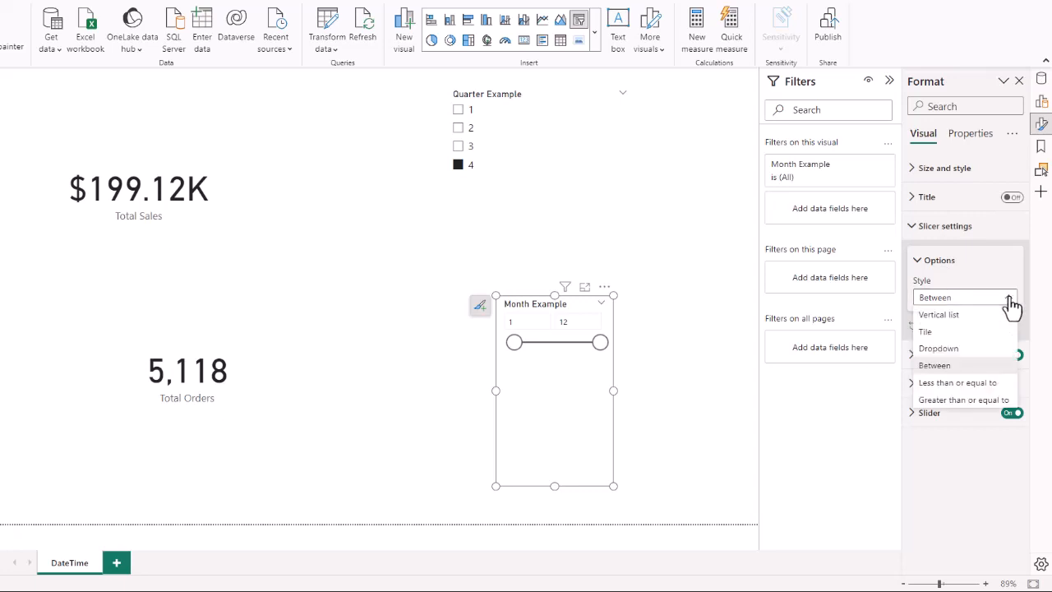
left_click(941, 314)
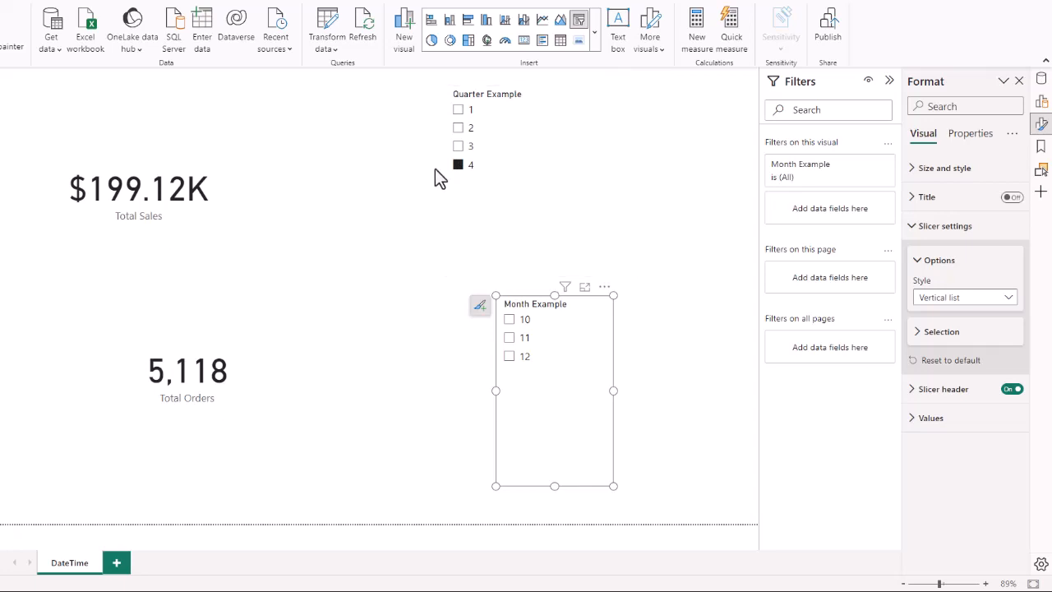
Clear the quarter 4 filter and filter the cards by months 1, 2 and 3 in turn with the Month Example slicer
left_click(458, 165)
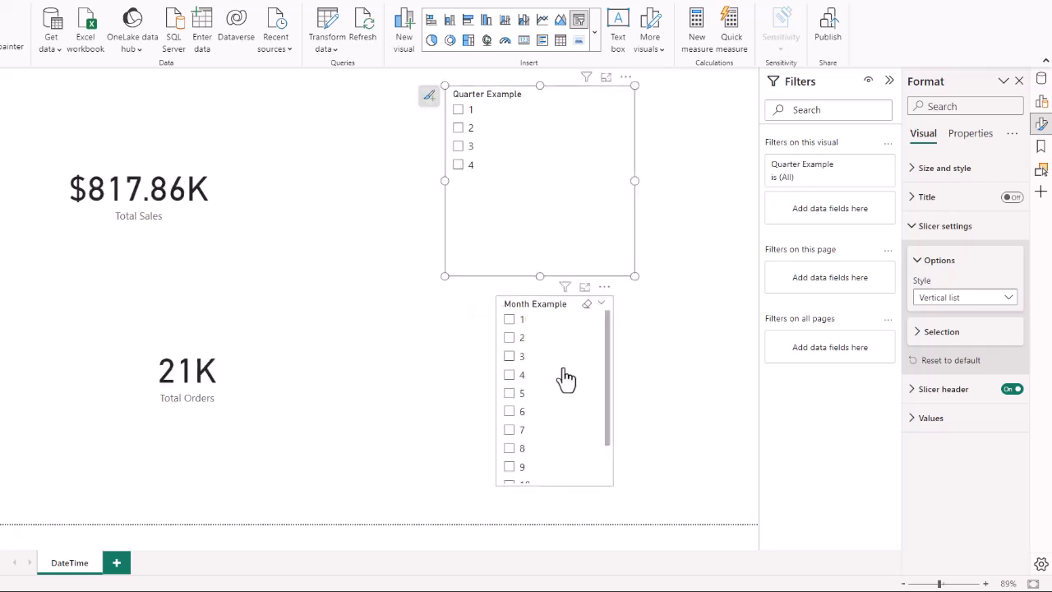
scroll(559, 406, "down", 3)
scroll(559, 403, "up", 3)
left_click(509, 320)
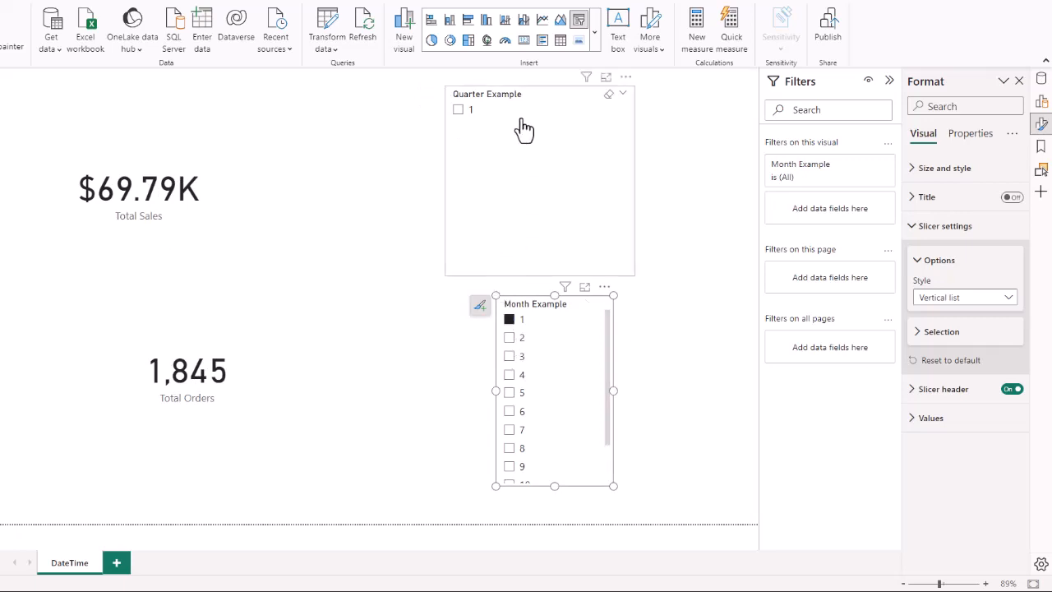
left_click(510, 340)
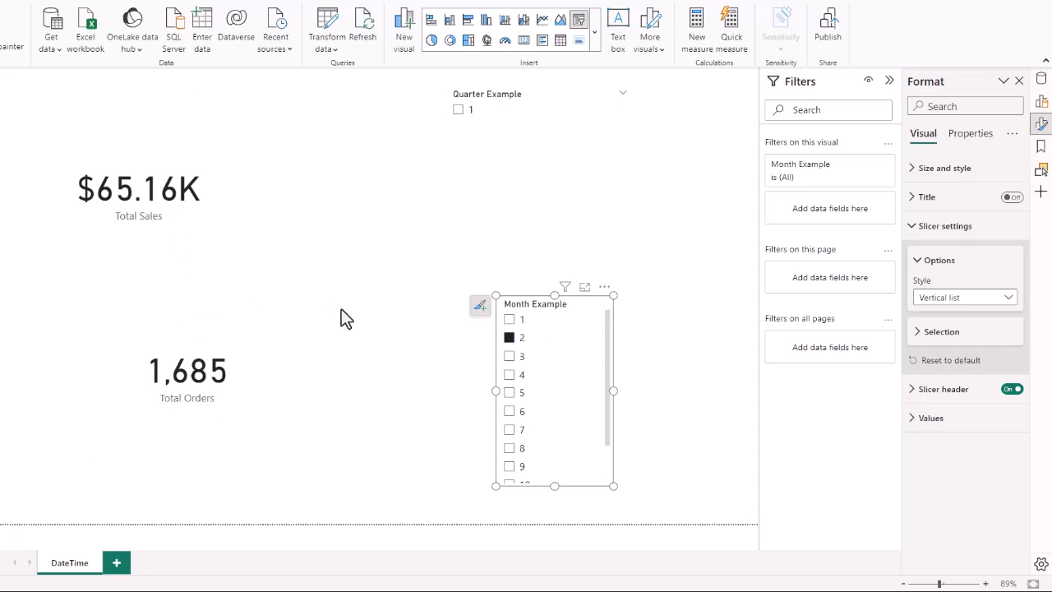
left_click(510, 357)
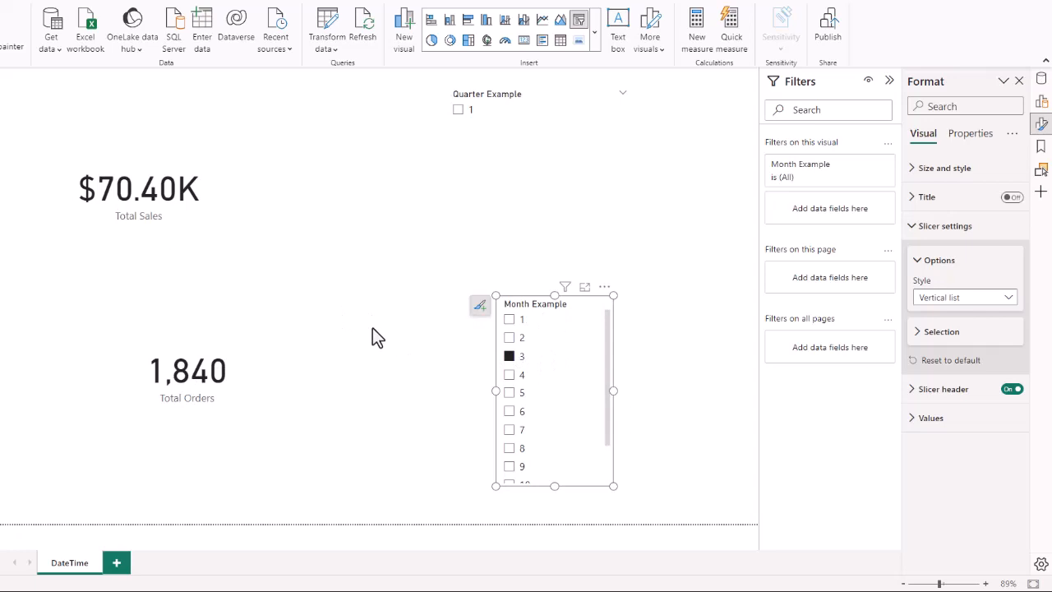